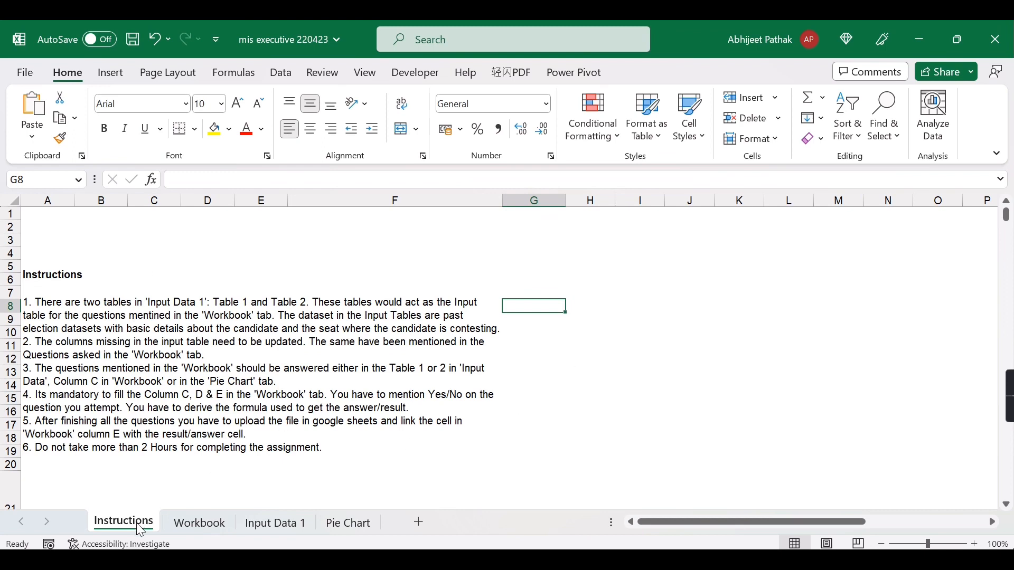
# Step: Read the Instructions sheet and locate Table 1 and Table 2 on the Input Data 1 sheet
pyautogui.click(63, 262)
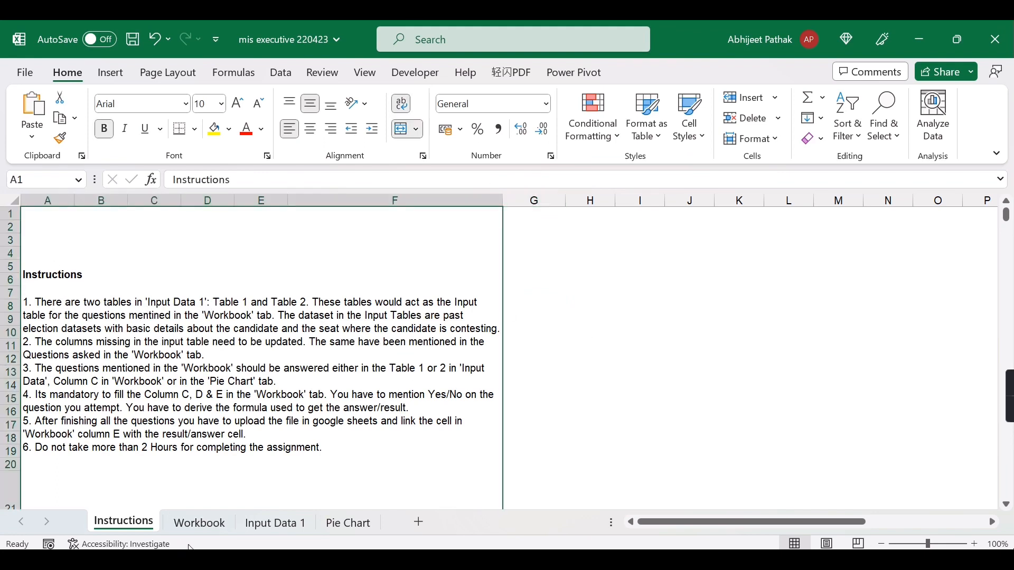
pyautogui.click(286, 523)
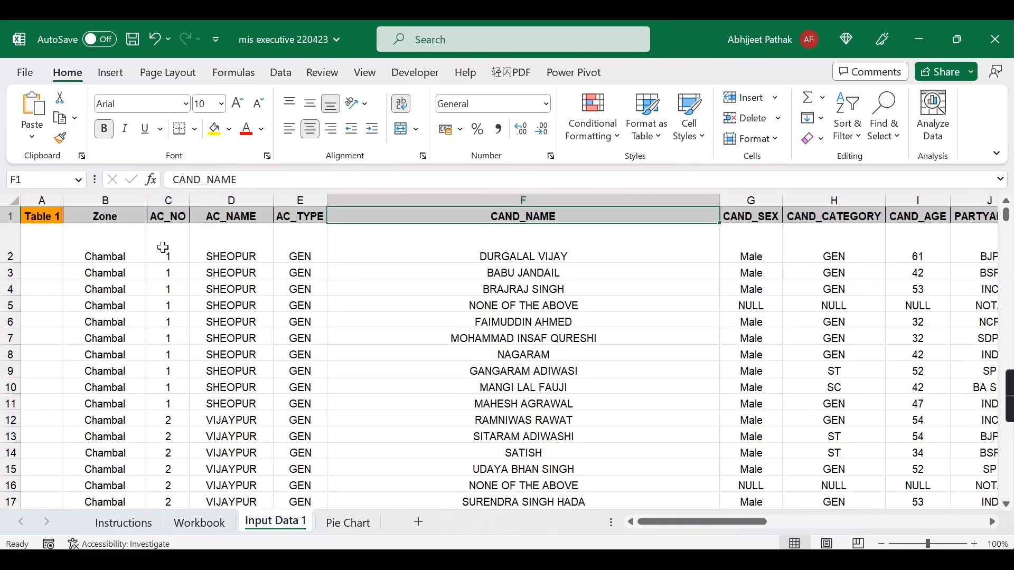
pyautogui.click(41, 217)
pyautogui.moveTo(696, 523); pyautogui.dragTo(196, 528)
pyautogui.click(666, 216)
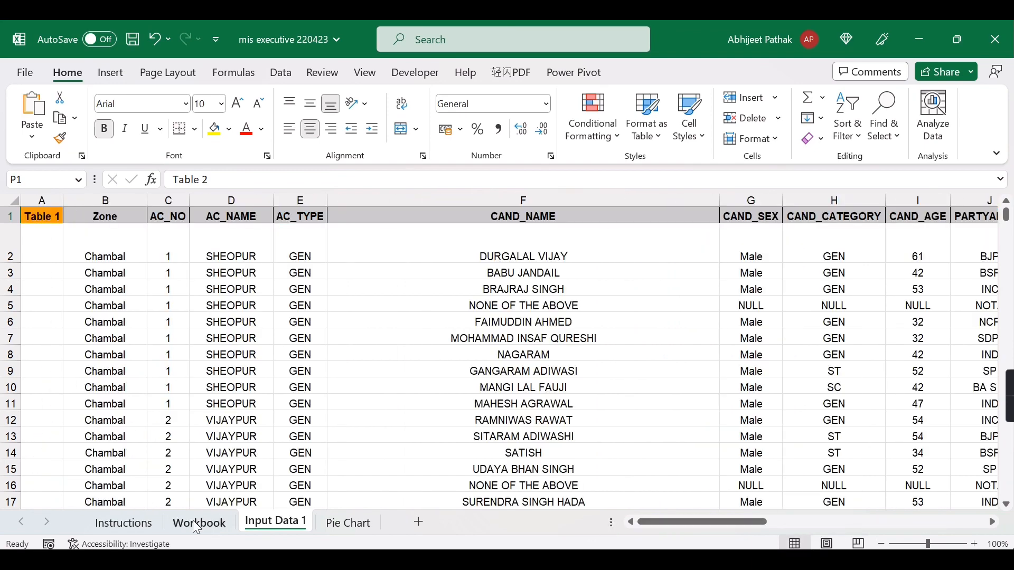
# Step: Compare the instructions with the exercises on the Workbook sheet and the election dataset on the Input Data 1 sheet
pyautogui.click(118, 522)
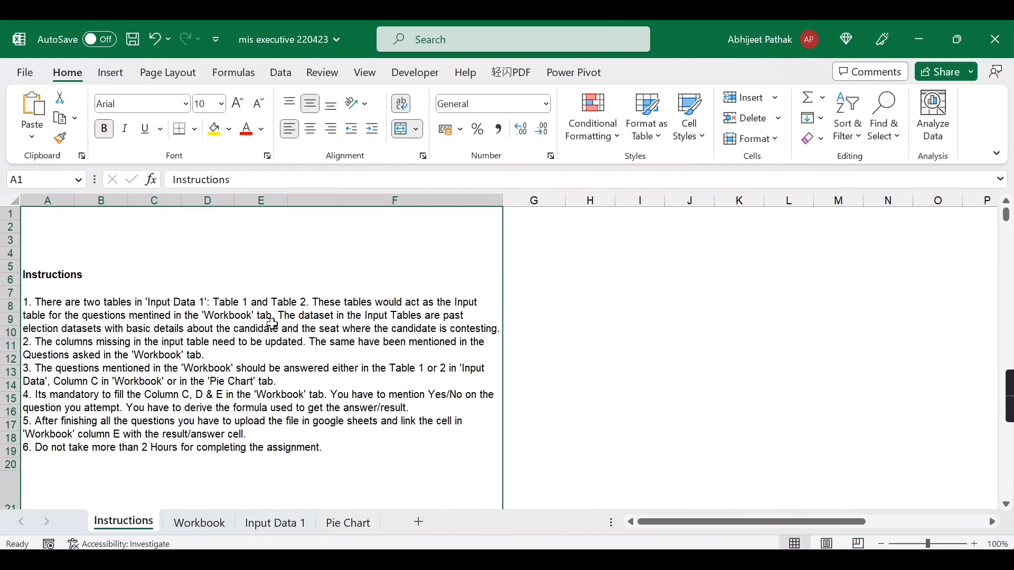
pyautogui.click(198, 524)
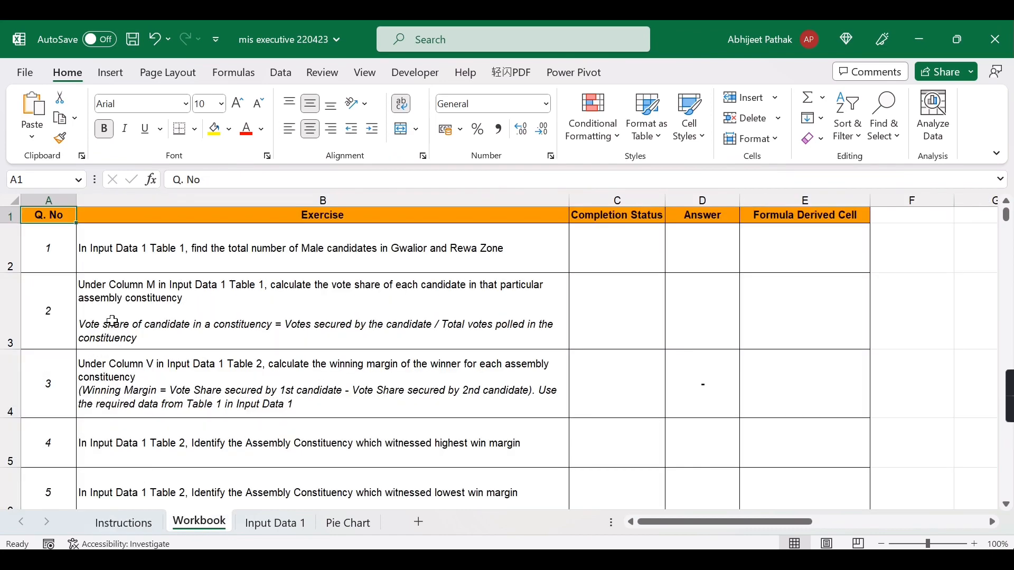
pyautogui.click(277, 524)
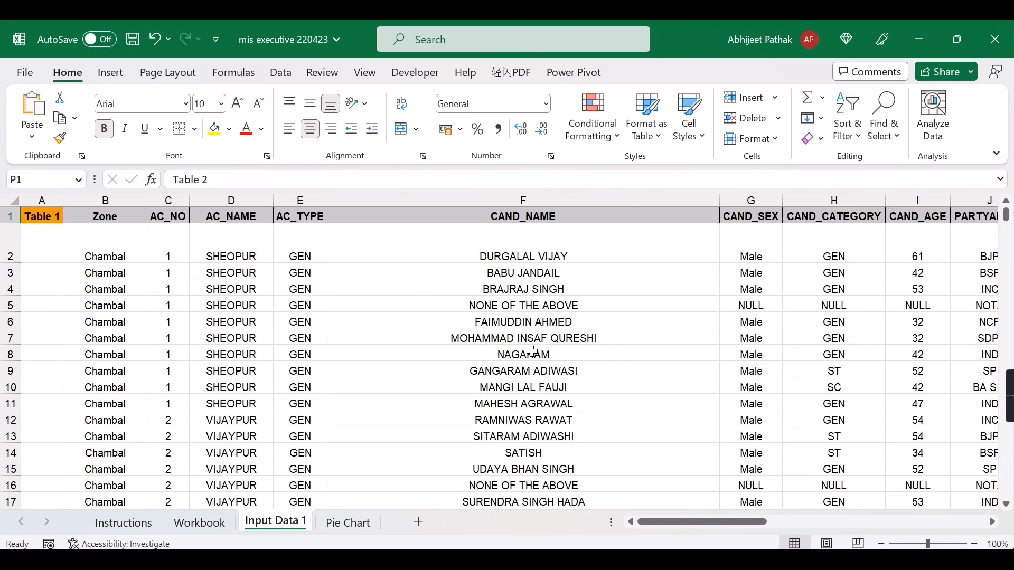
pyautogui.click(124, 523)
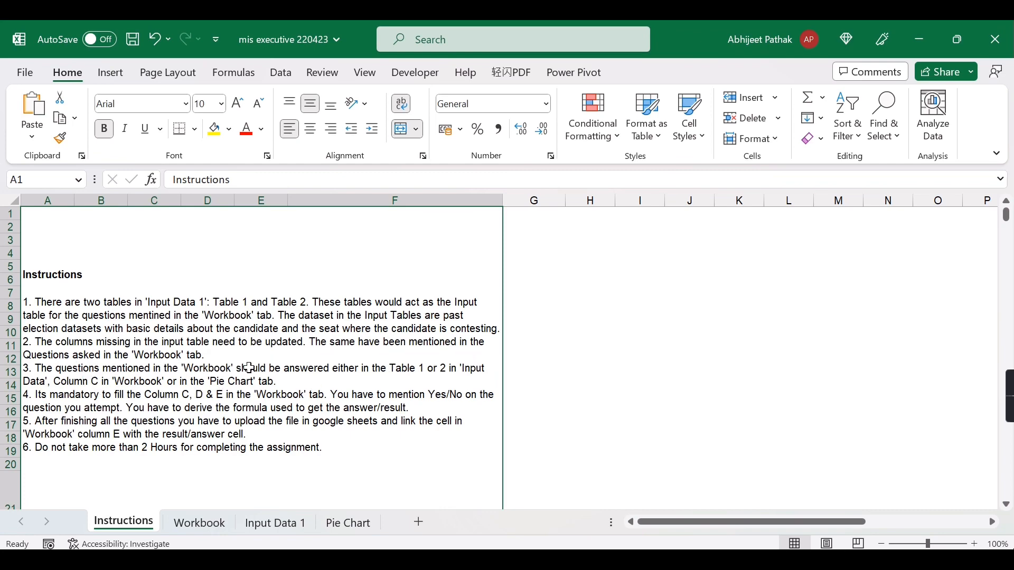
pyautogui.click(301, 523)
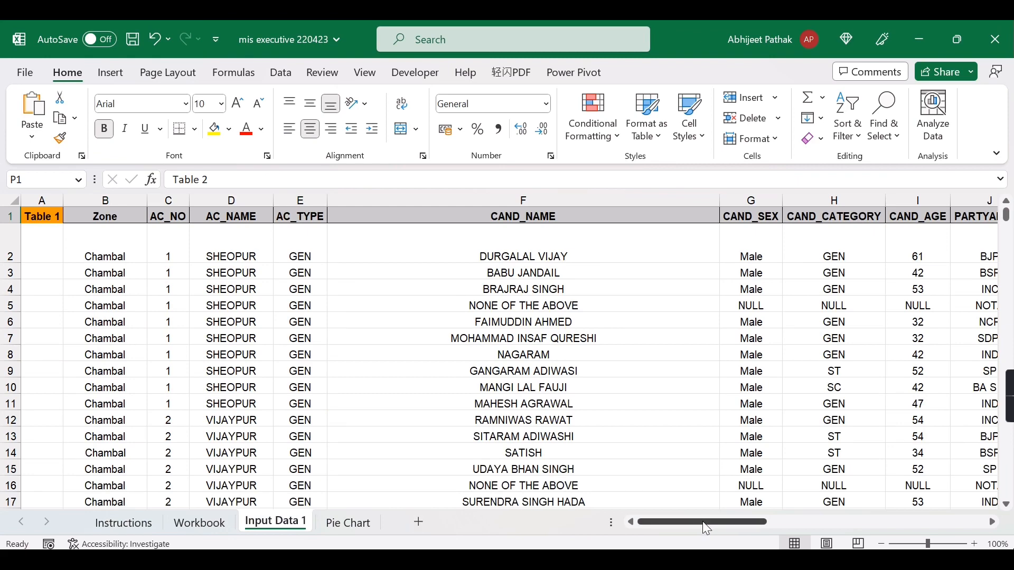
pyautogui.moveTo(702, 522); pyautogui.dragTo(249, 528)
pyautogui.click(200, 523)
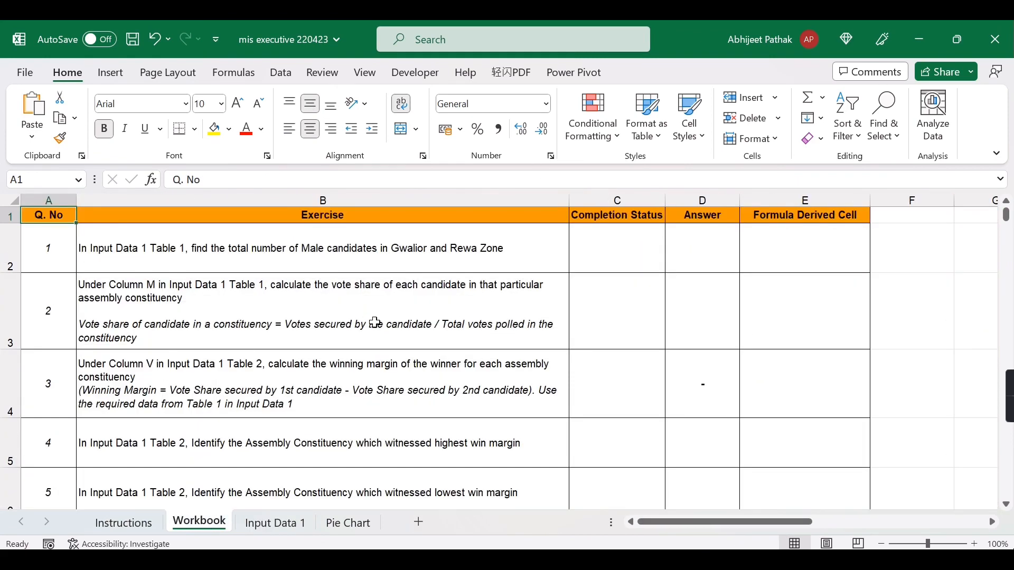
pyautogui.click(118, 524)
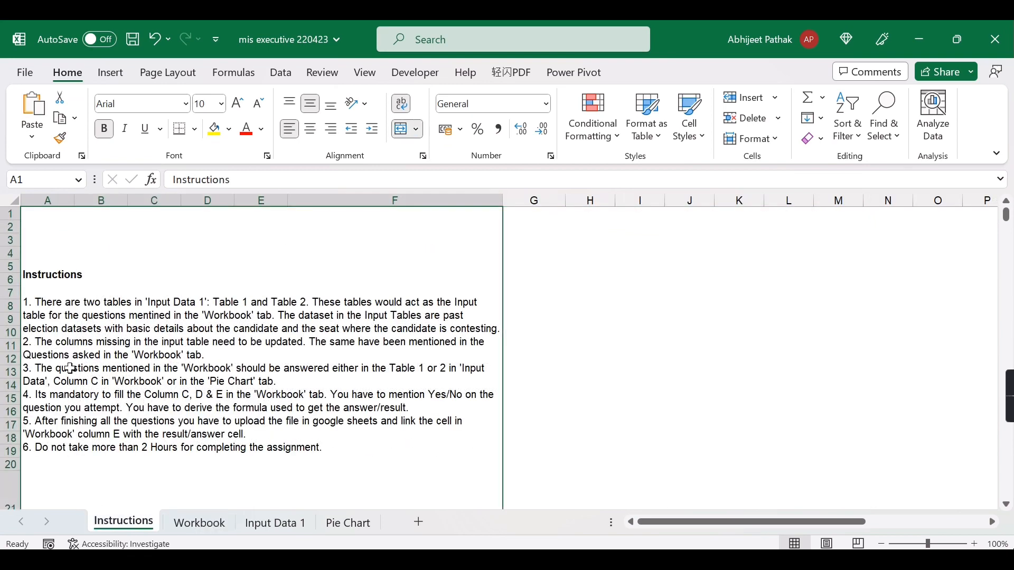
# Step: Check the instruction about missing columns against the Candidate Vote Share and Rank columns of Table 1 on Input Data 1
pyautogui.click(199, 523)
pyautogui.click(127, 526)
pyautogui.click(279, 531)
pyautogui.moveTo(664, 527); pyautogui.dragTo(732, 527)
pyautogui.click(602, 257)
pyautogui.click(668, 271)
pyautogui.click(568, 305)
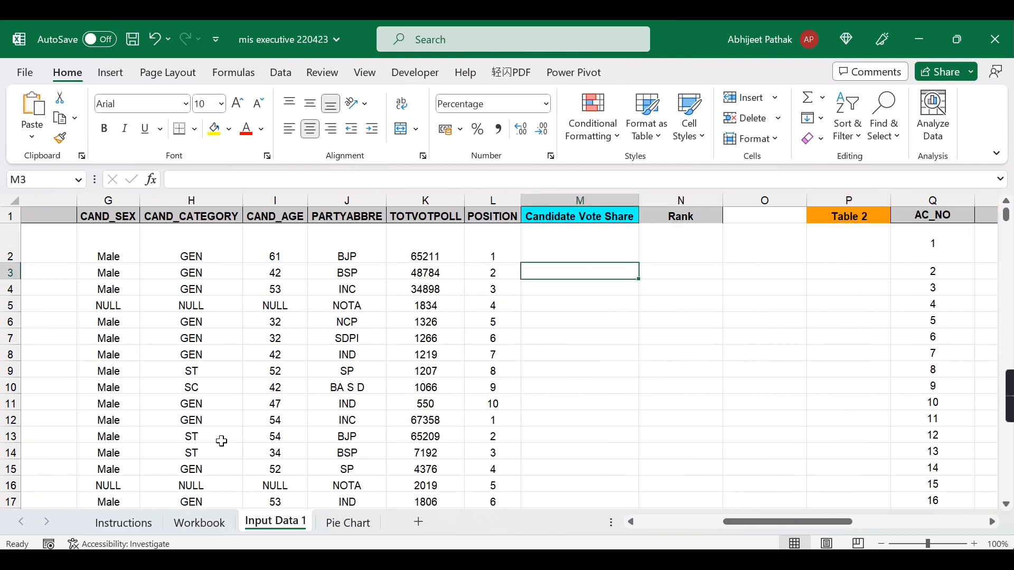
# Step: Examine the unfilled Table 2 columns on Input Data 1, from AC_TYPE and Zone through Win Margin and Summary
pyautogui.click(108, 523)
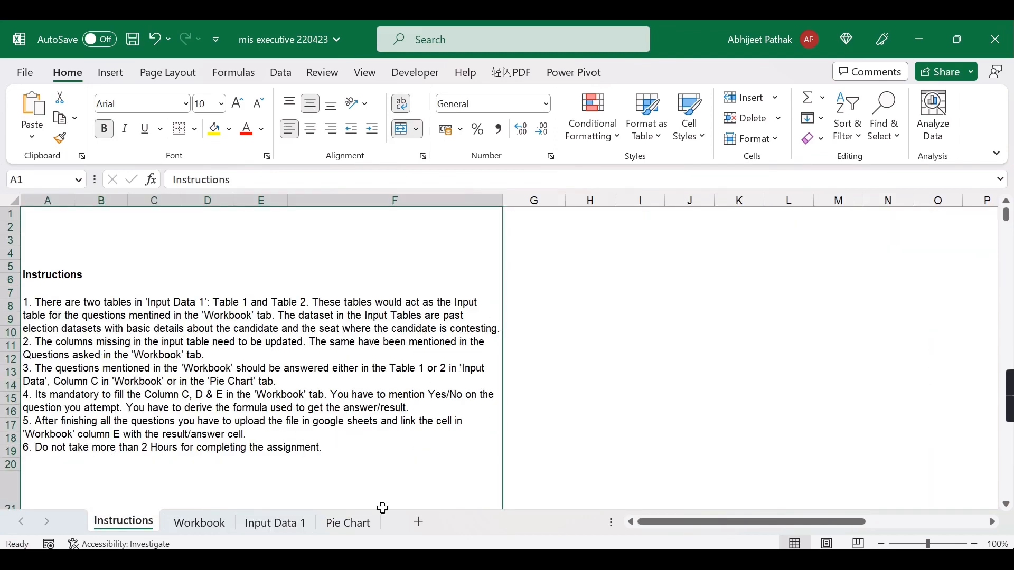
pyautogui.click(214, 523)
pyautogui.click(265, 522)
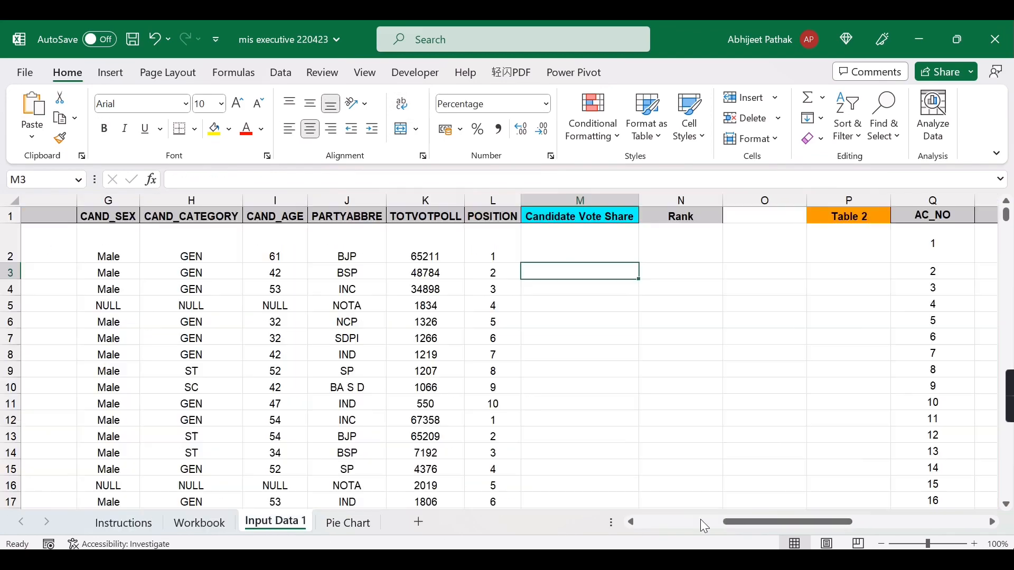
pyautogui.moveTo(701, 522); pyautogui.dragTo(836, 522)
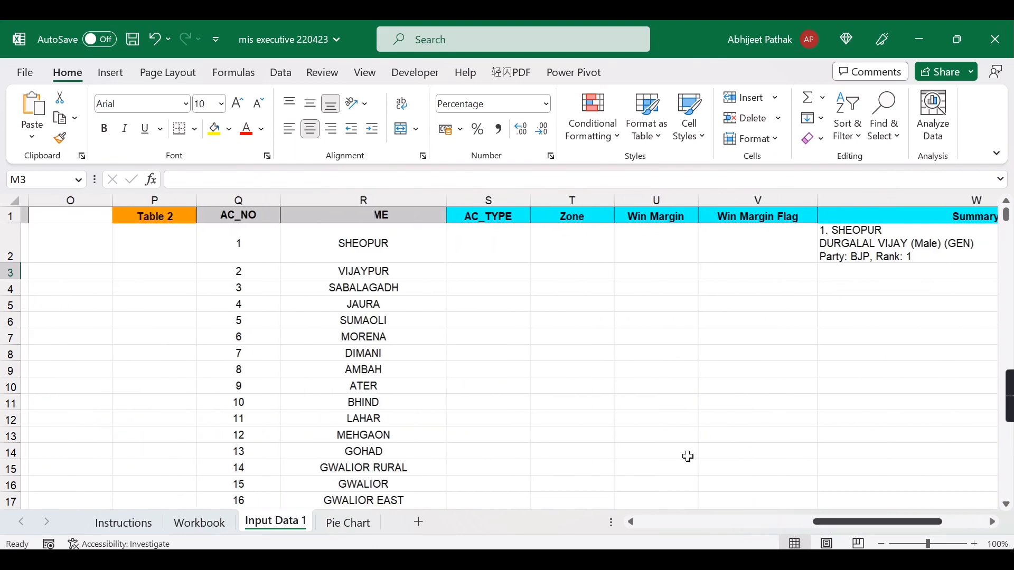
pyautogui.click(511, 267)
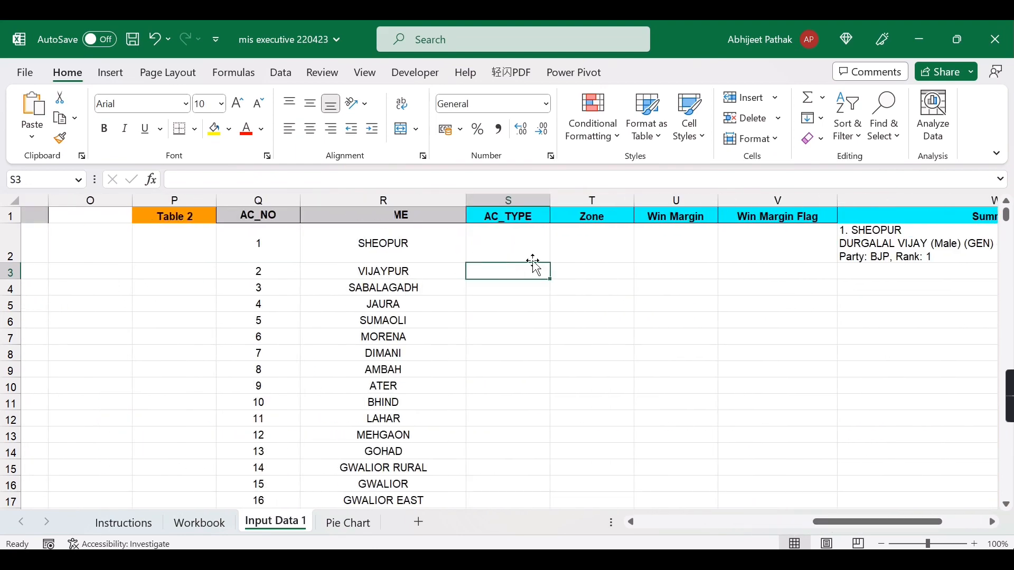
# Step: Review where answers belong according to the instructions, checking the Workbook exercises and the Pie Chart sheet
pyautogui.click(182, 521)
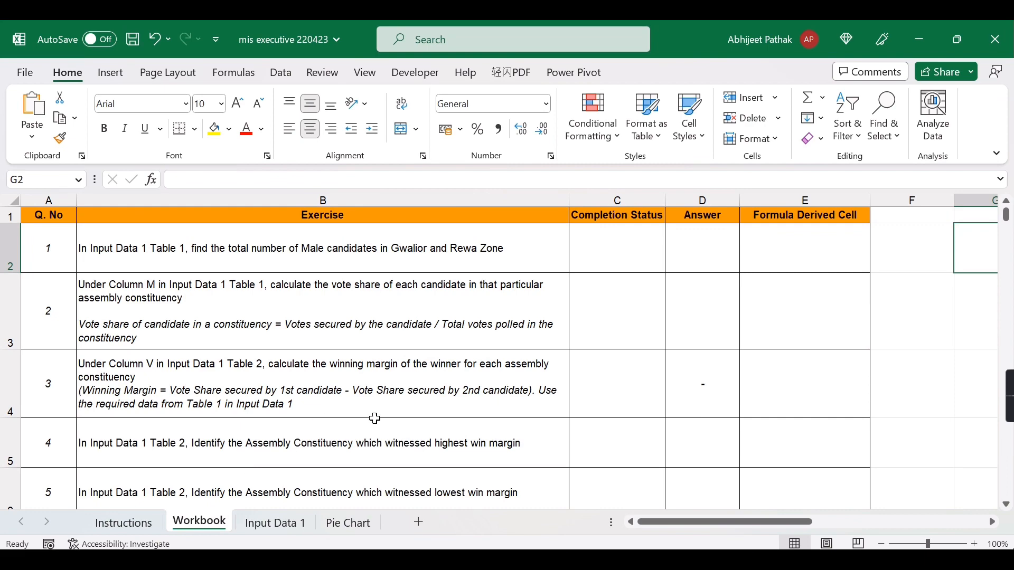
pyautogui.click(127, 521)
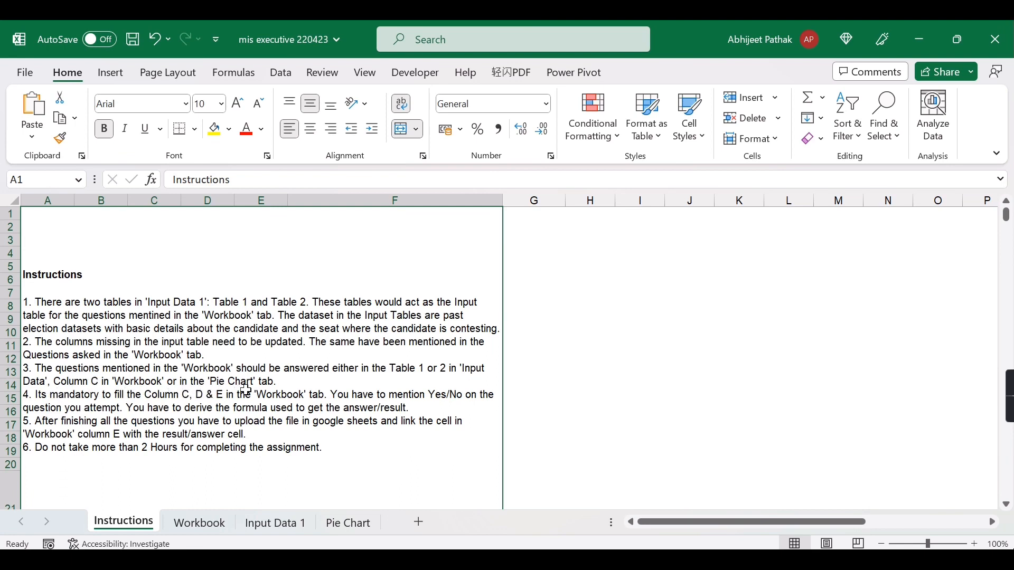
pyautogui.click(355, 528)
pyautogui.click(523, 266)
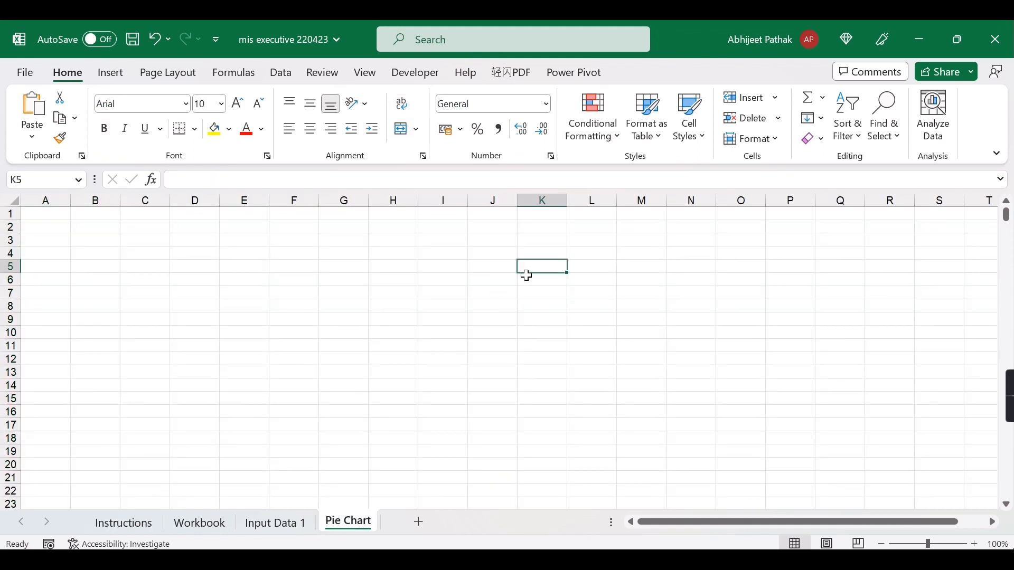
pyautogui.click(144, 523)
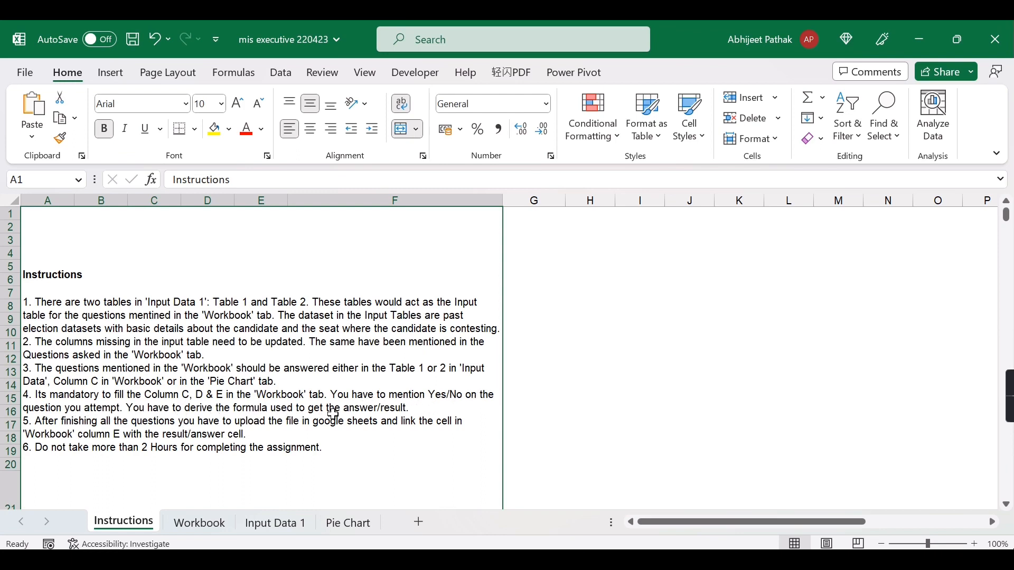
# Step: Examine the Workbook sheet's Completion Status choices and its Answer and Formula Derived Cell columns for the first three questions
pyautogui.click(211, 528)
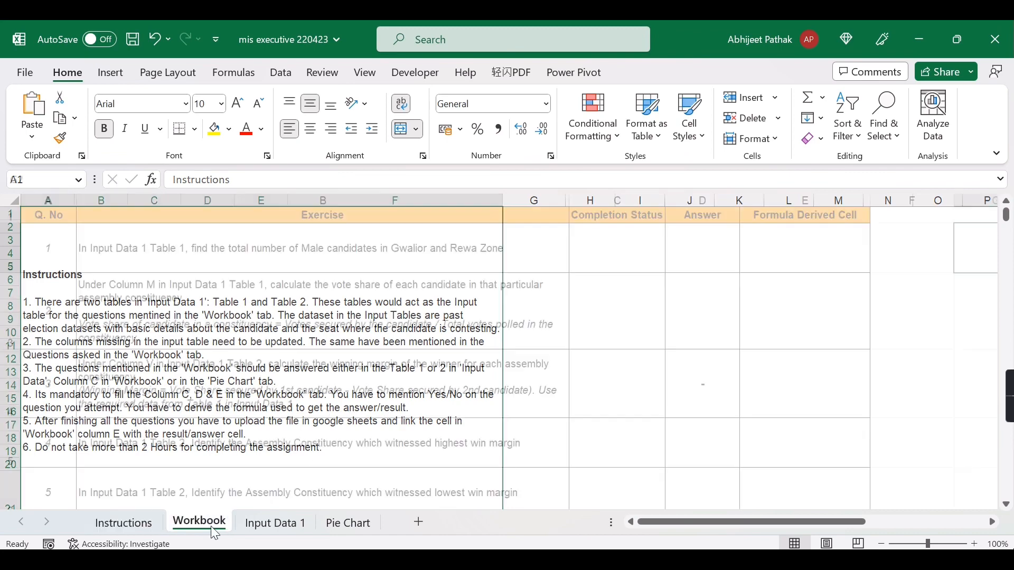
pyautogui.click(601, 263)
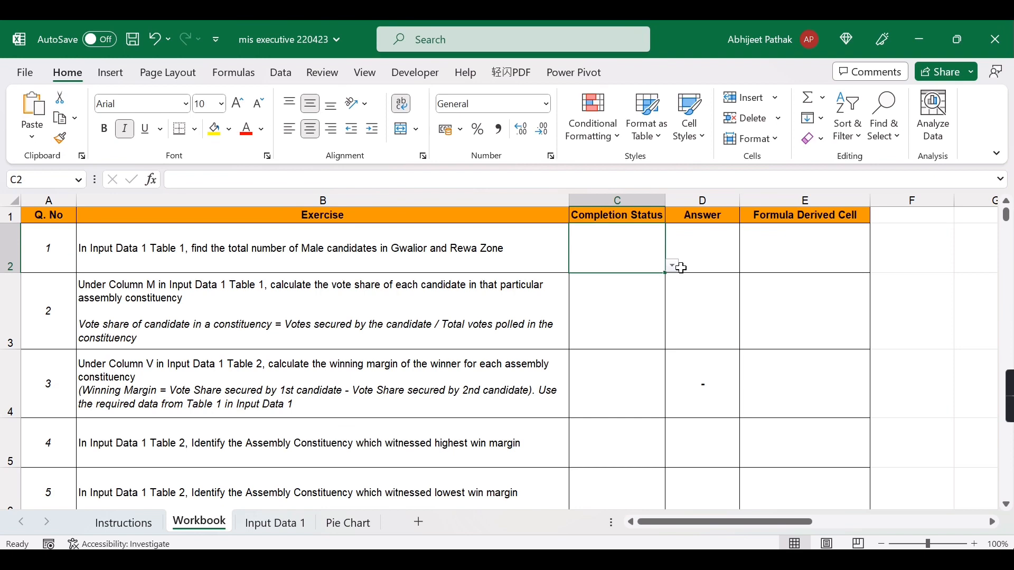
pyautogui.click(674, 265)
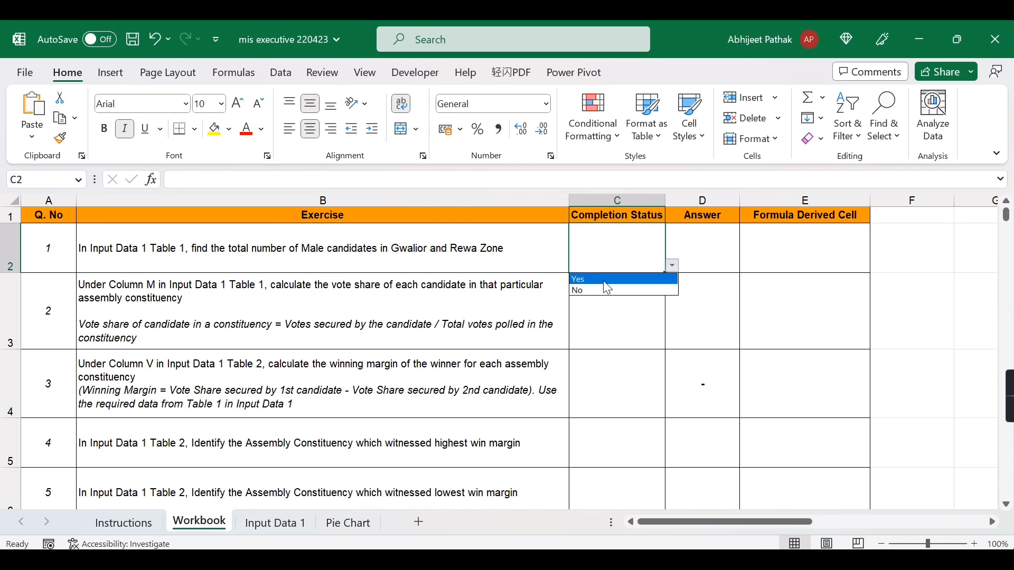
pyautogui.click(698, 248)
pyautogui.click(706, 245)
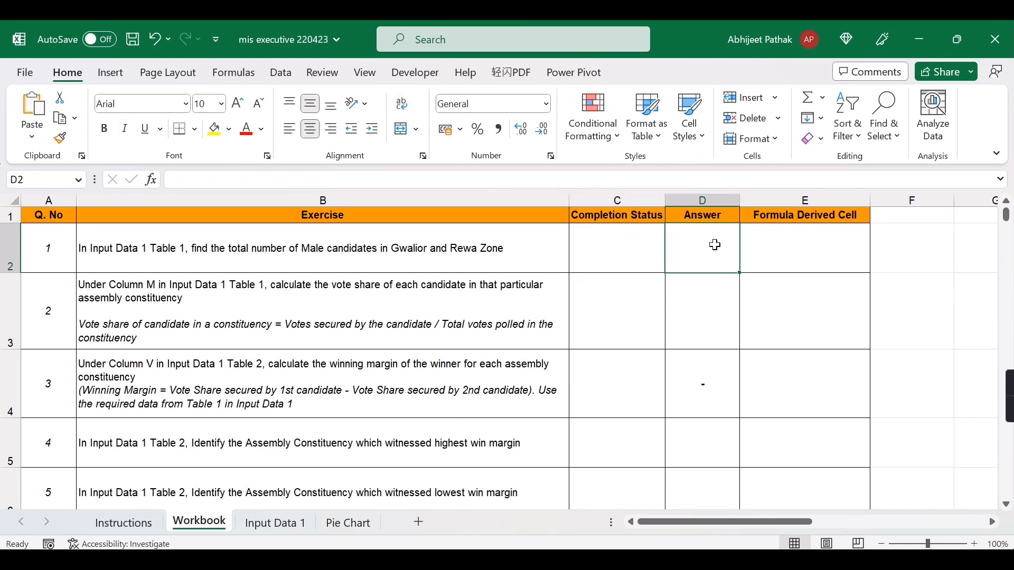
pyautogui.click(813, 242)
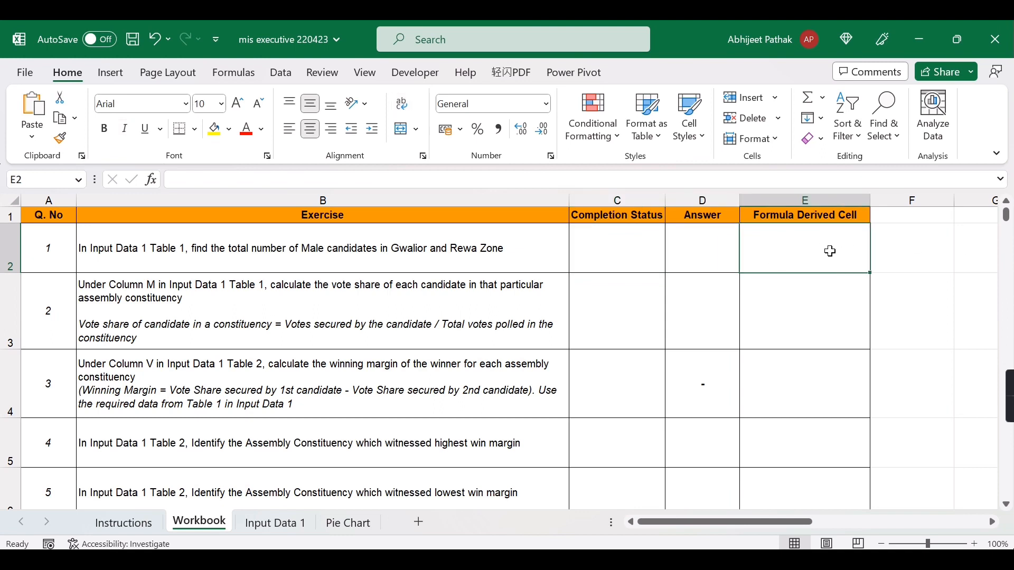
pyautogui.click(621, 317)
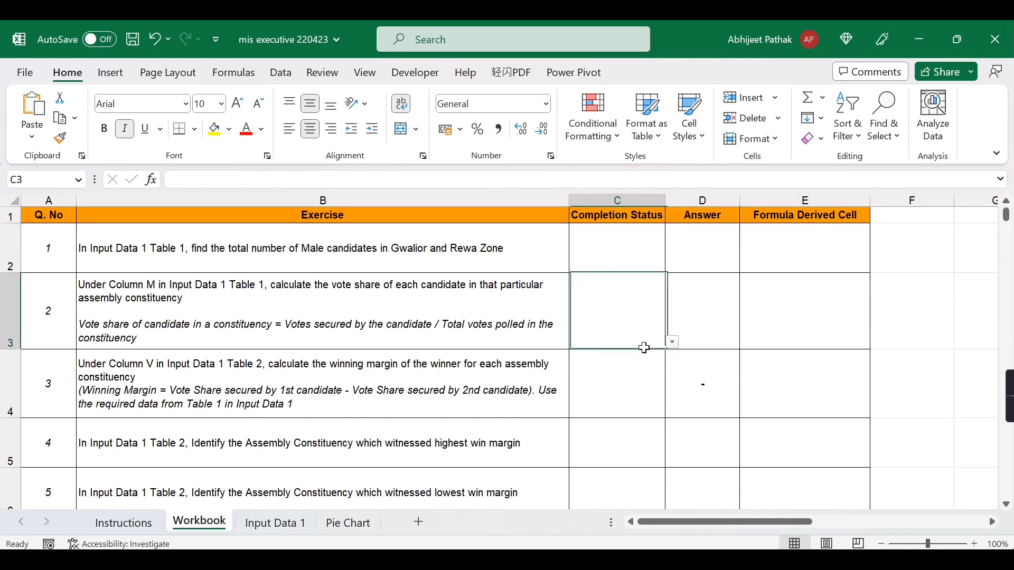
pyautogui.click(699, 402)
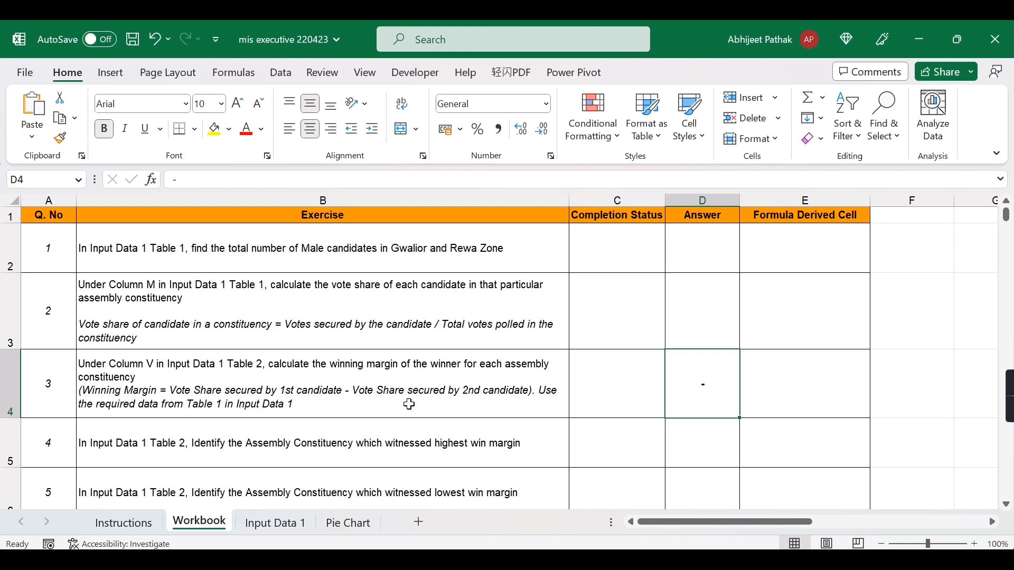
pyautogui.click(613, 246)
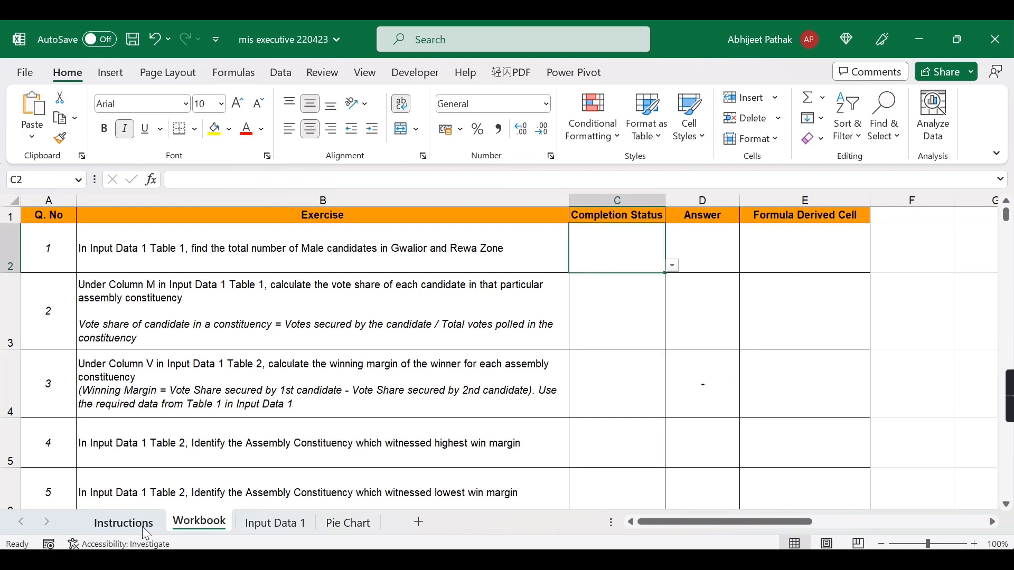
# Step: Read the remaining points on the Instructions sheet, including the note and reference link beneath them
pyautogui.click(126, 524)
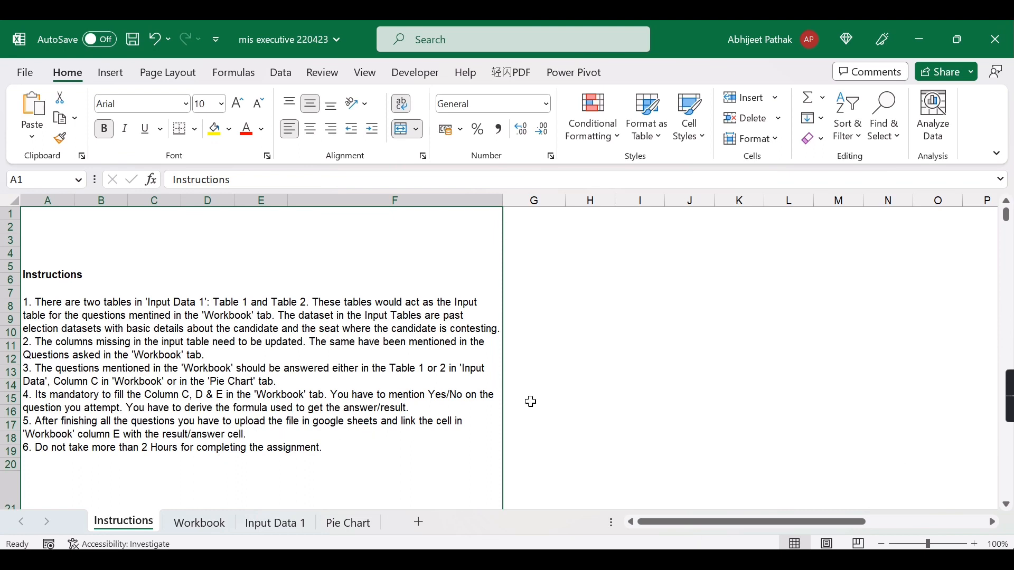
pyautogui.scroll(-2, 450, 410)
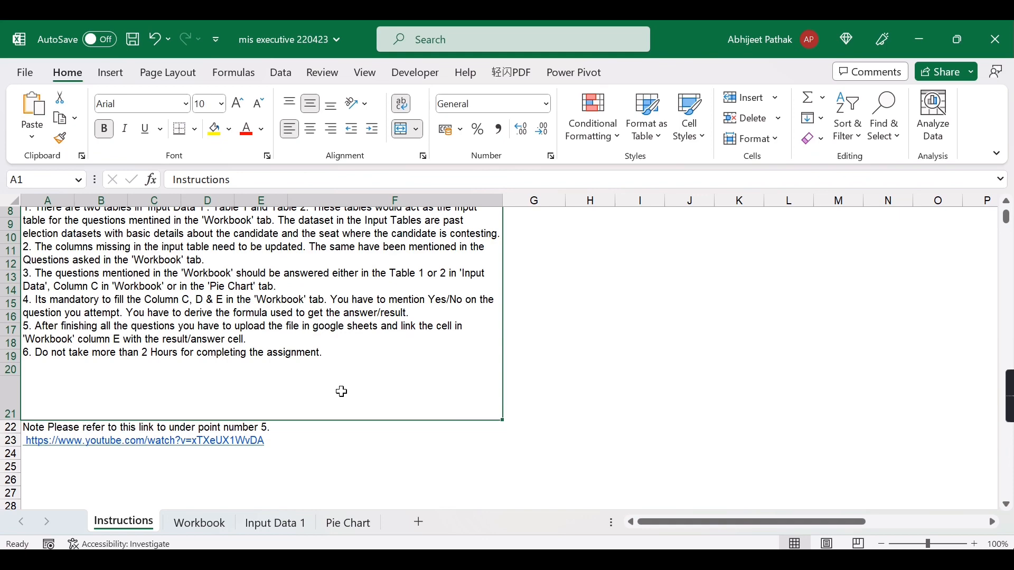
pyautogui.scroll(3, 339, 412)
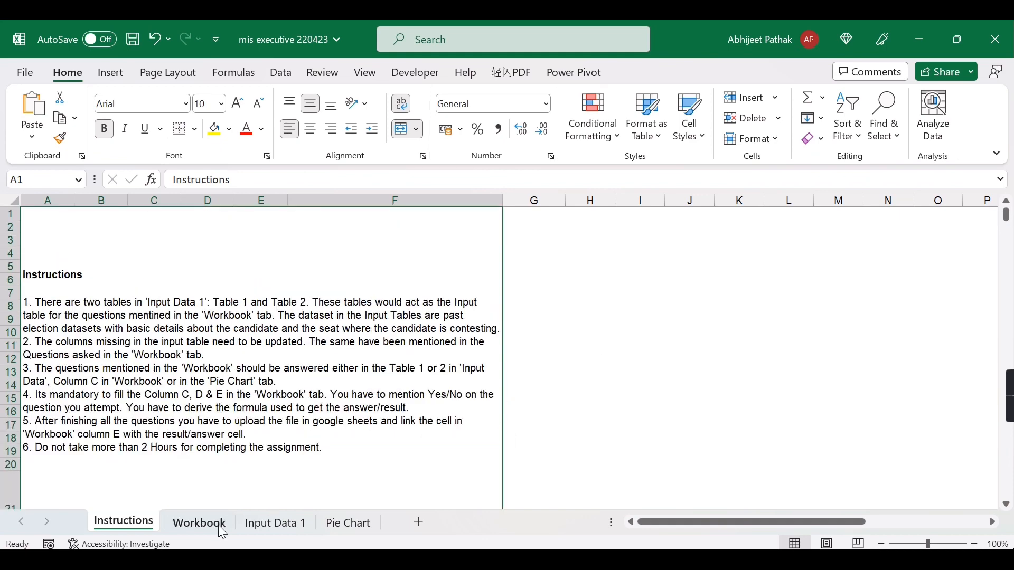
# Step: Read question 1 on the Workbook sheet and check it against the Zone and CAND_SEX columns of Table 1
pyautogui.click(200, 524)
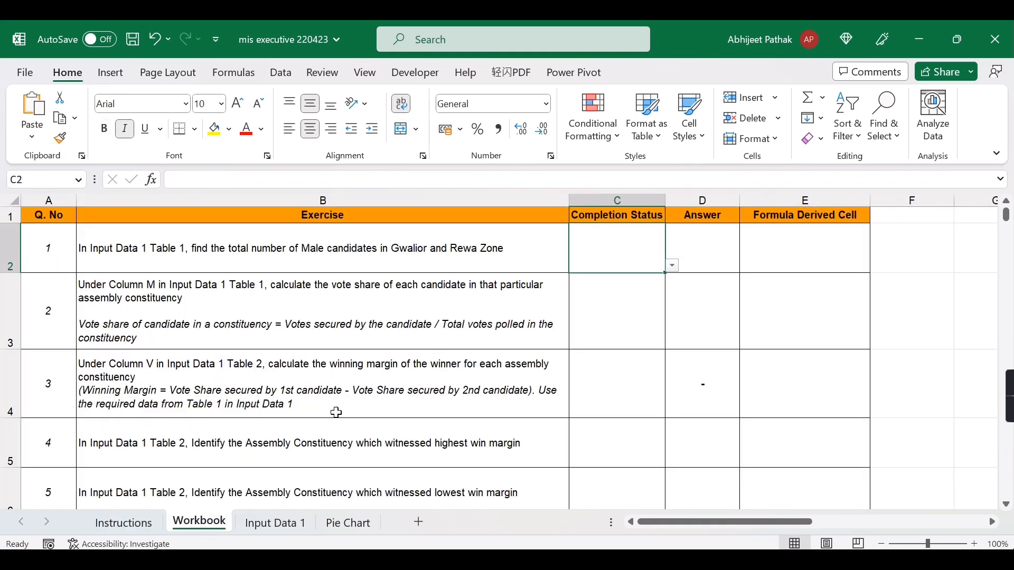
pyautogui.click(151, 257)
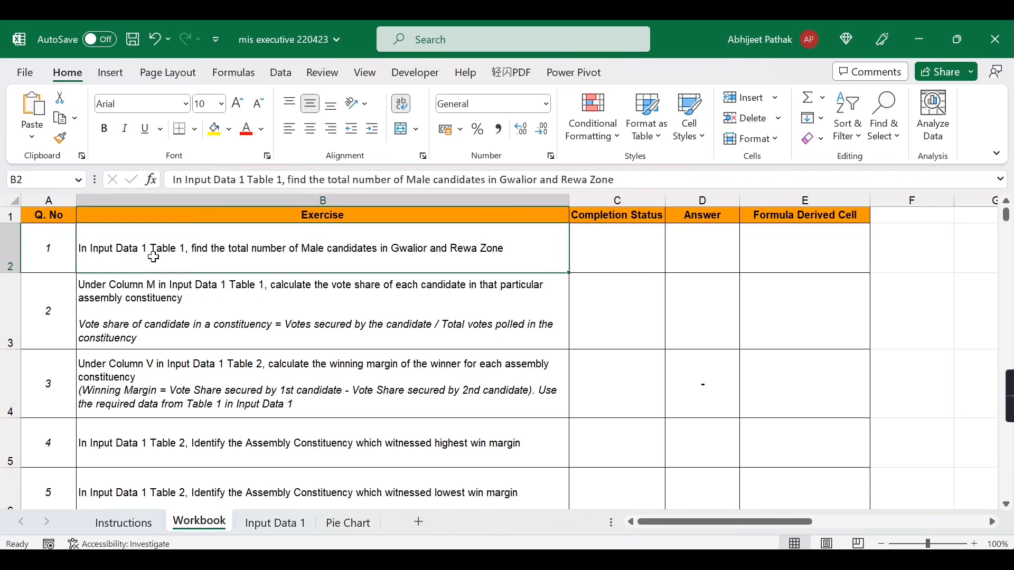
pyautogui.click(285, 528)
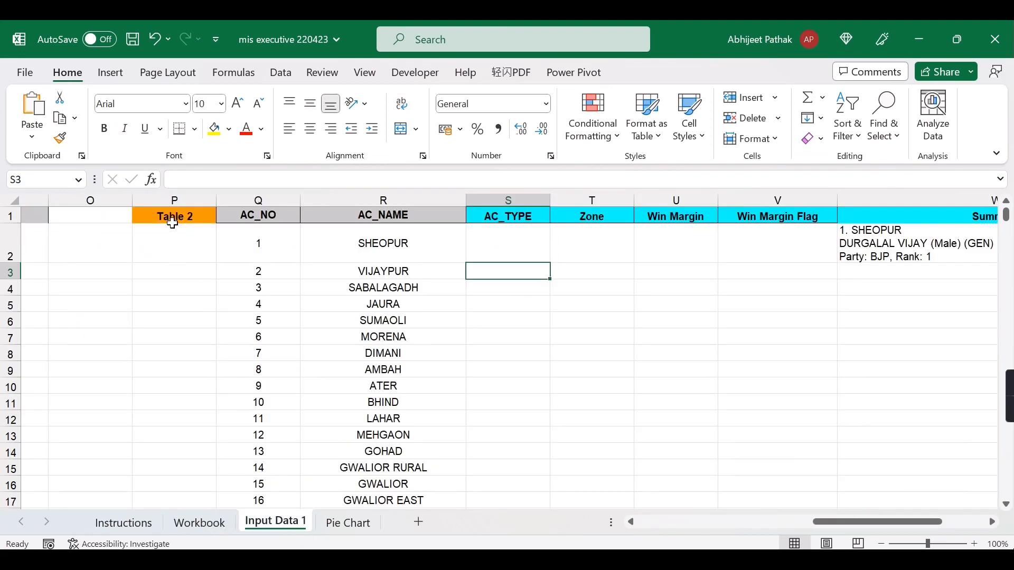
pyautogui.moveTo(829, 521); pyautogui.dragTo(604, 530)
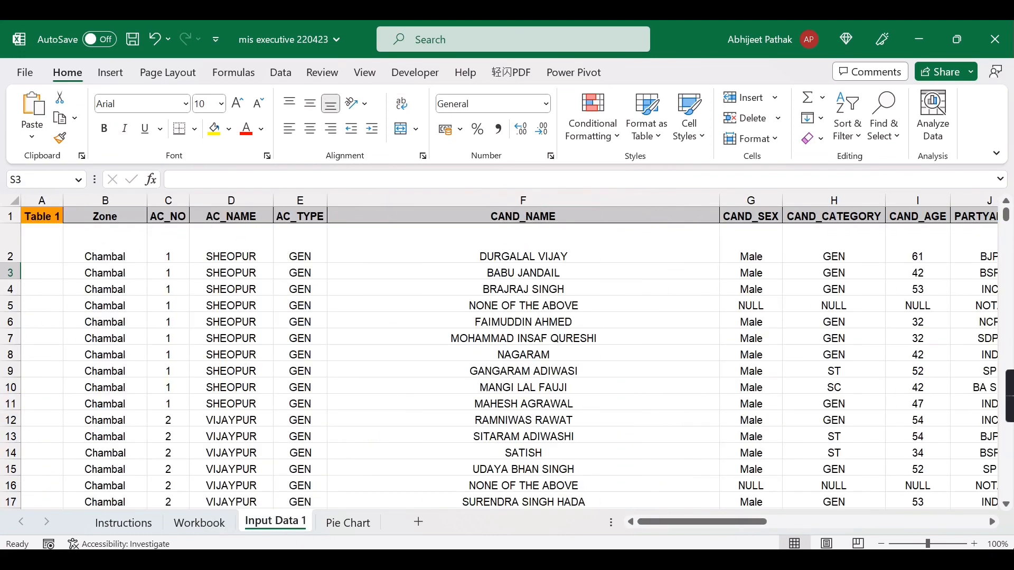
pyautogui.click(201, 521)
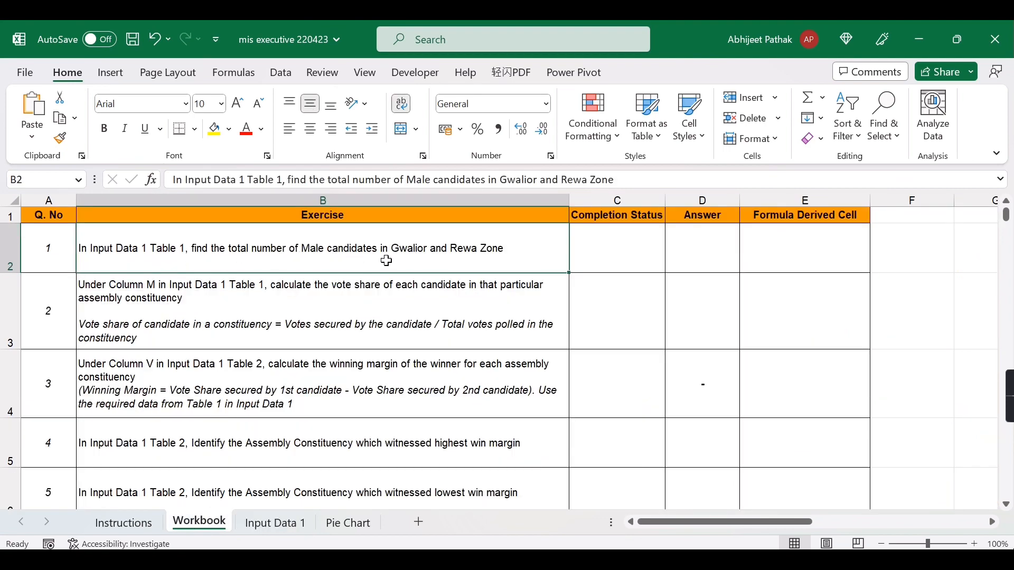
# Step: Recheck the Zone and CAND_SEX columns on the Input Data 1 sheet as the criteria fields for question 1
pyautogui.click(279, 523)
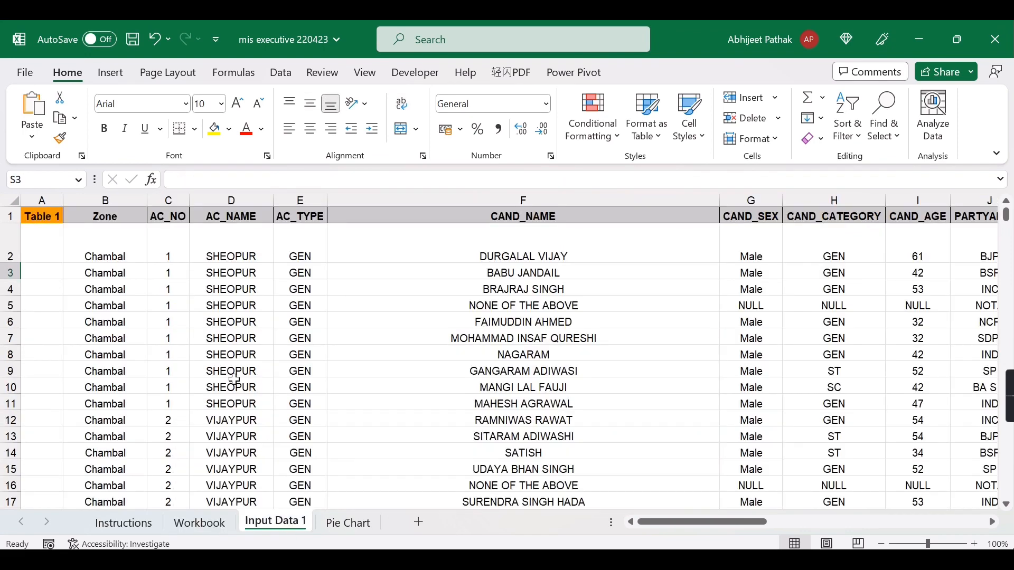
pyautogui.click(121, 236)
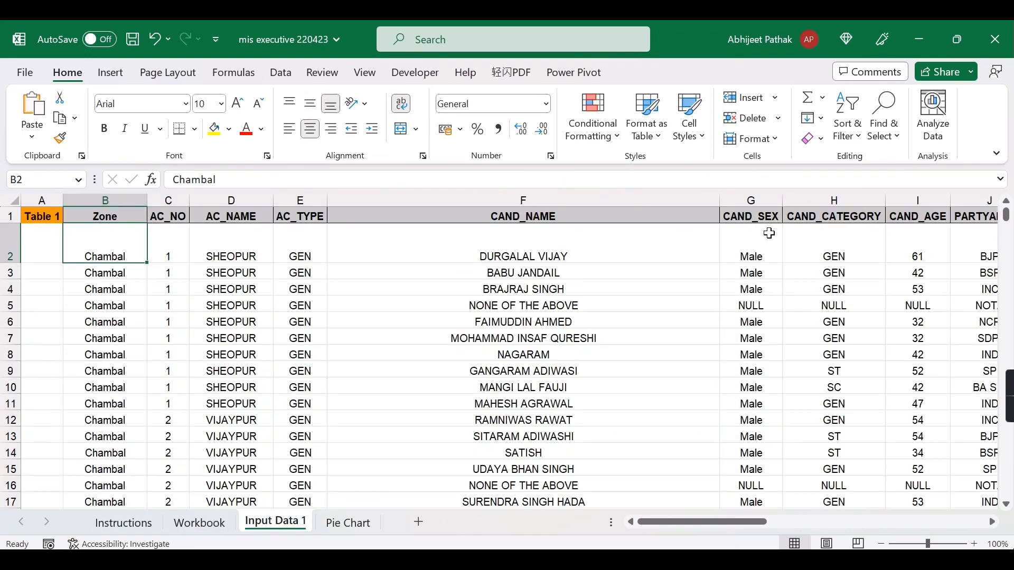
pyautogui.click(751, 200)
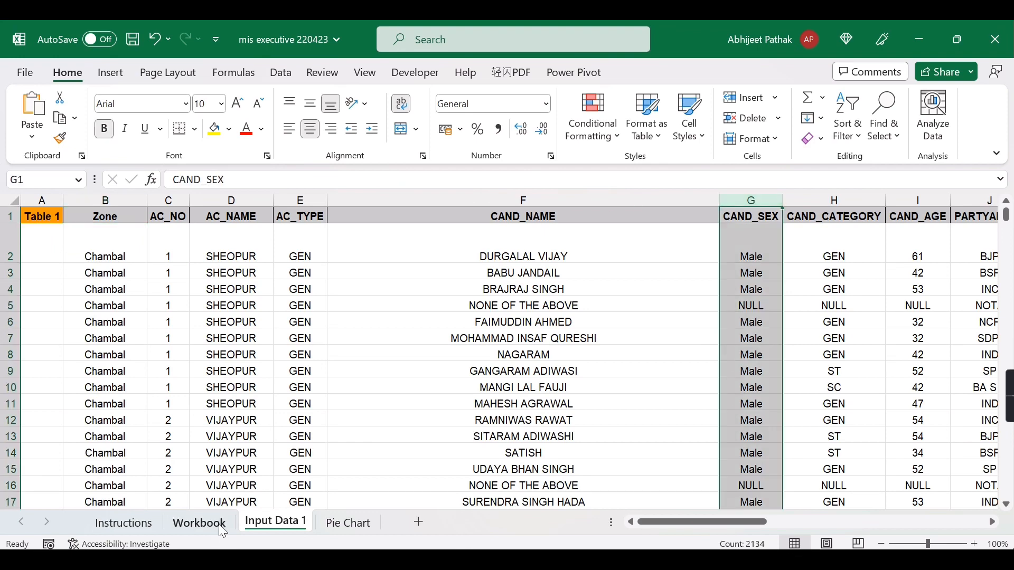
pyautogui.click(200, 522)
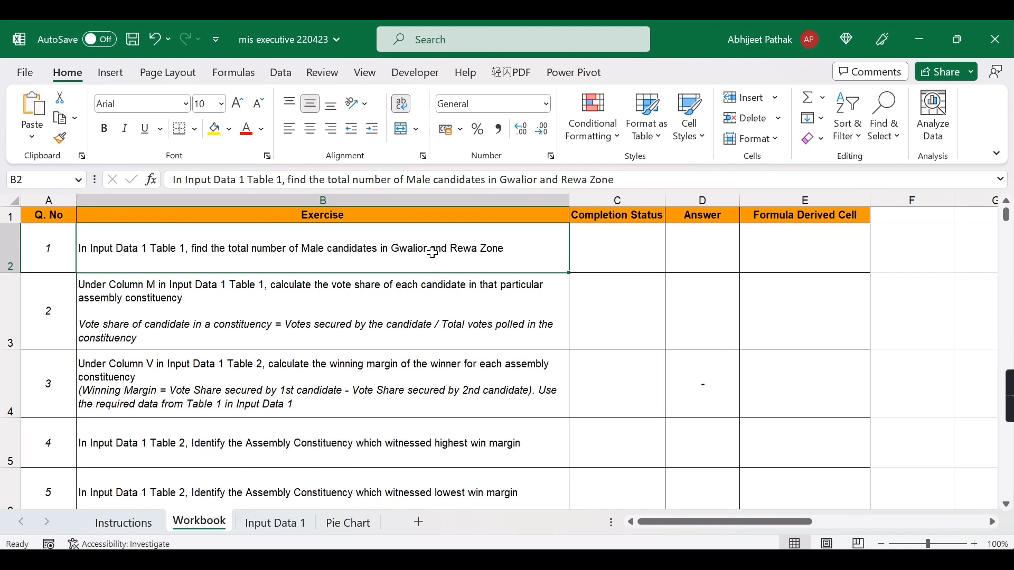
# Step: Enter the zone labels GWALIOR in G2 and REWA in G3 of the Workbook sheet
pyautogui.click(915, 250)
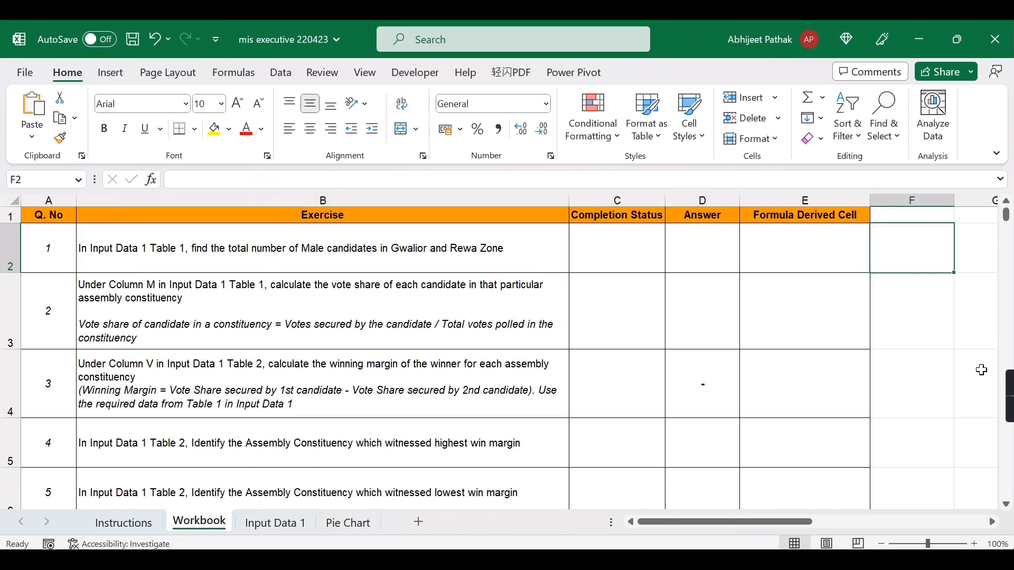
pyautogui.press('Right')
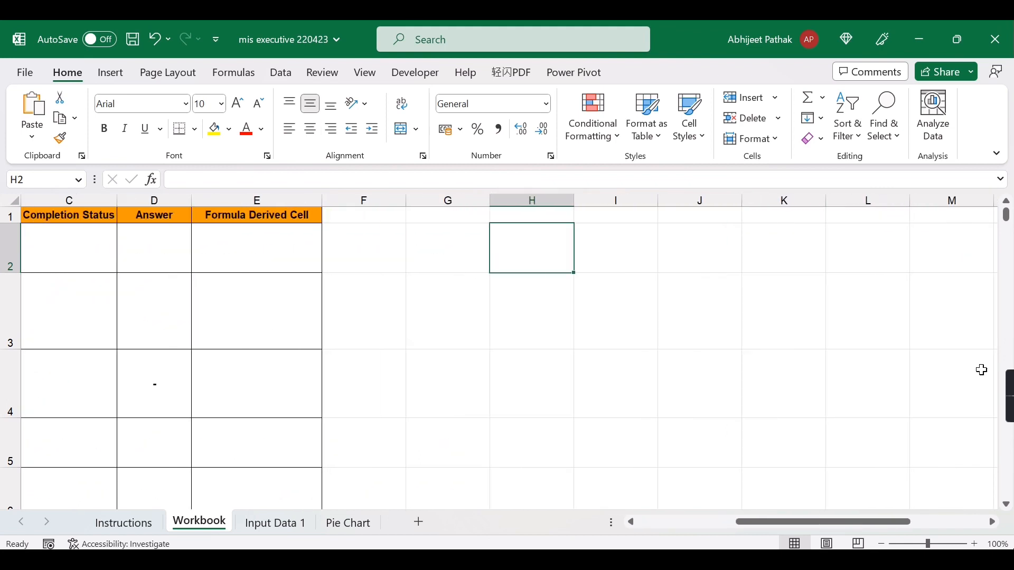
pyautogui.write('g')
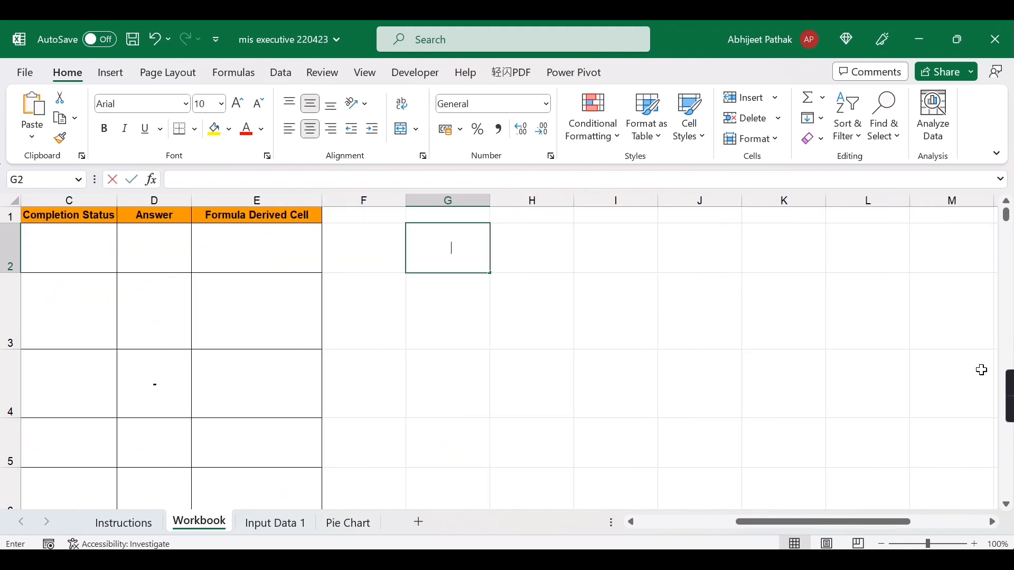
pyautogui.write('w')
pyautogui.press('BackSpace')
pyautogui.press('BackSpace')
pyautogui.write('gw')
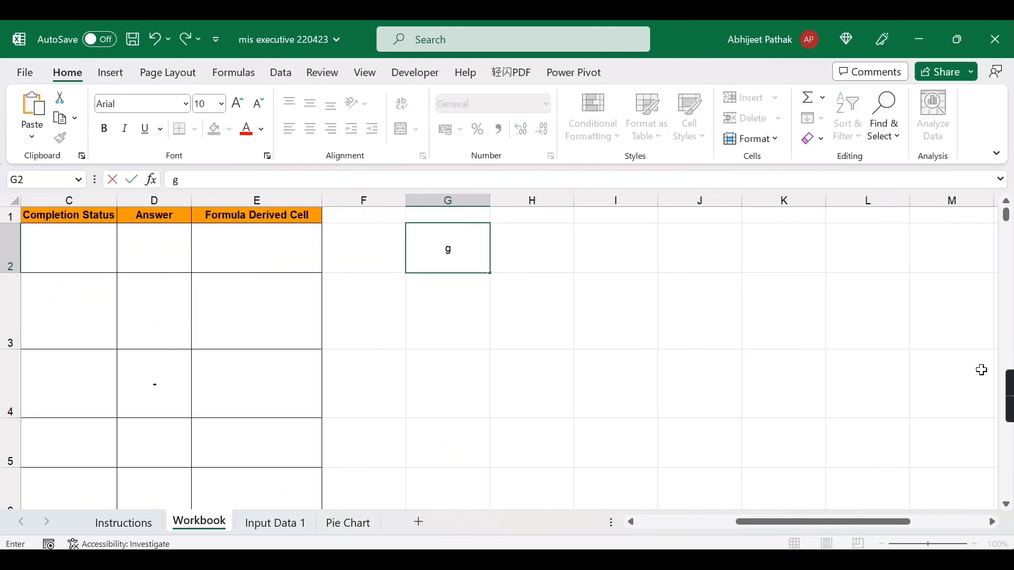
pyautogui.press('BackSpace')
pyautogui.write('WALIOR')
pyautogui.press('Return')
pyautogui.write('REQ')
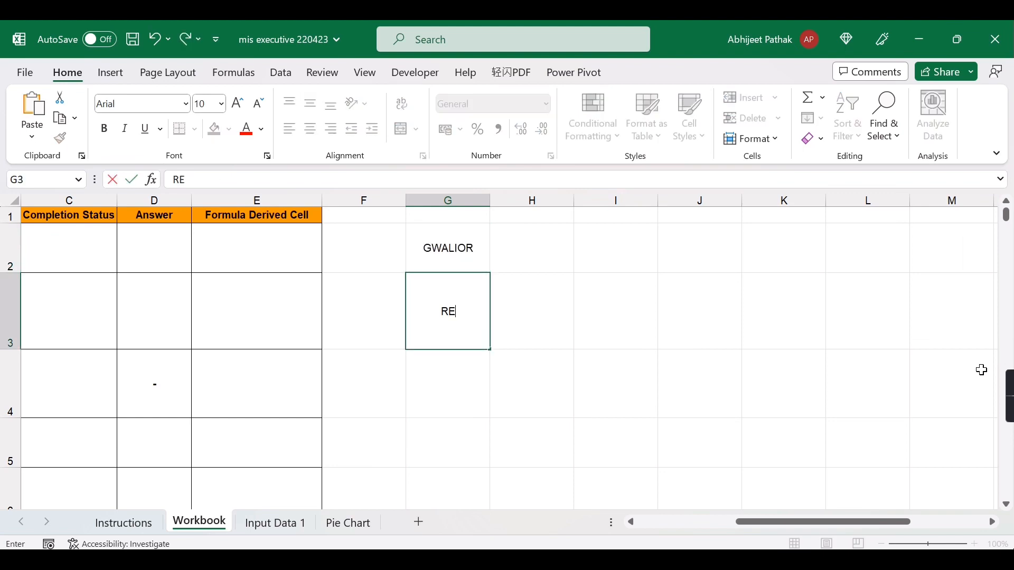
pyautogui.press('BackSpace')
pyautogui.write('WA')
pyautogui.press('Up')
pyautogui.press('Up')
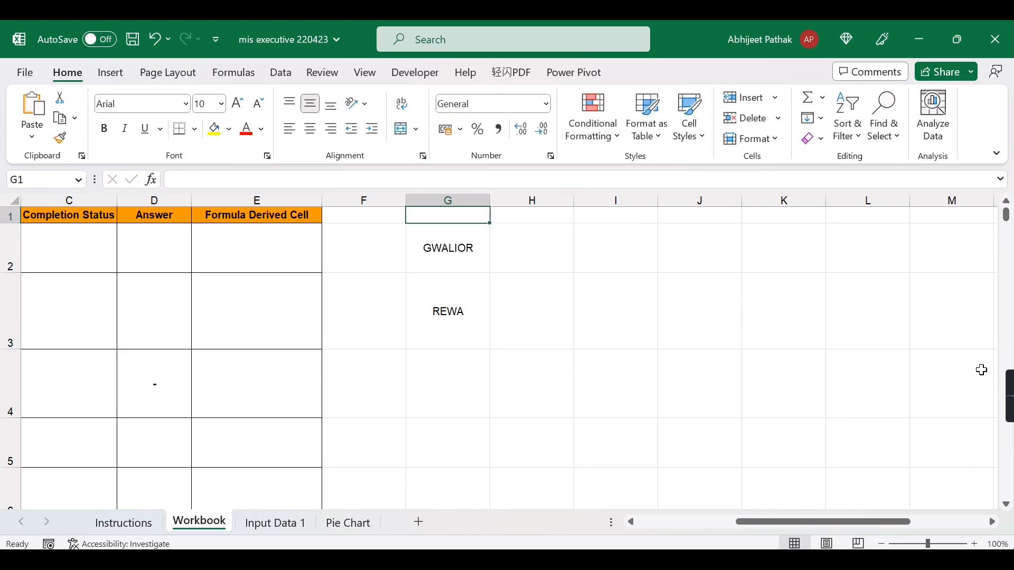
# Step: Compare the entered zone labels with the Zone column on Input Data 1 and return to the Workbook sheet
pyautogui.click(276, 523)
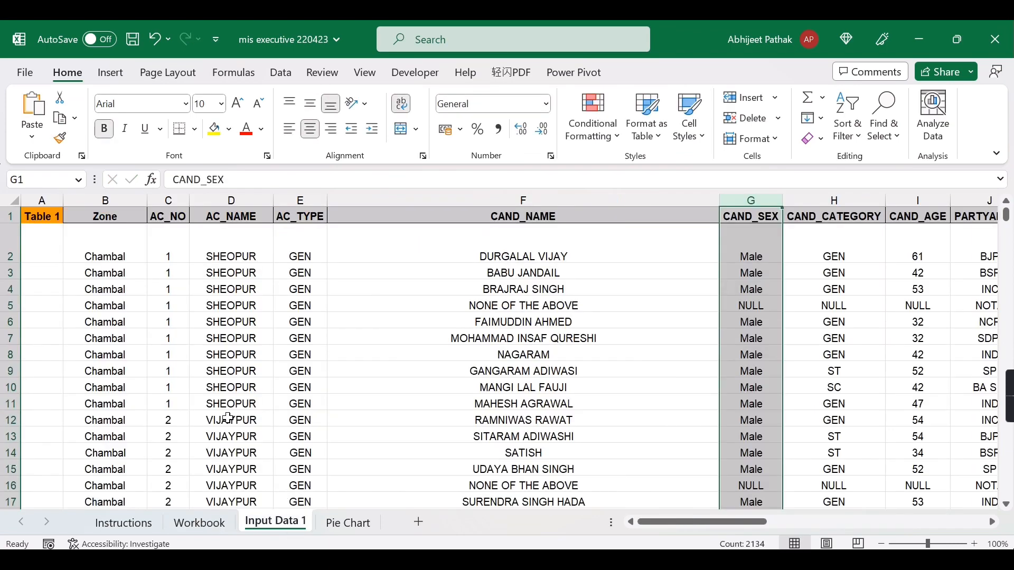
pyautogui.click(121, 273)
pyautogui.click(127, 523)
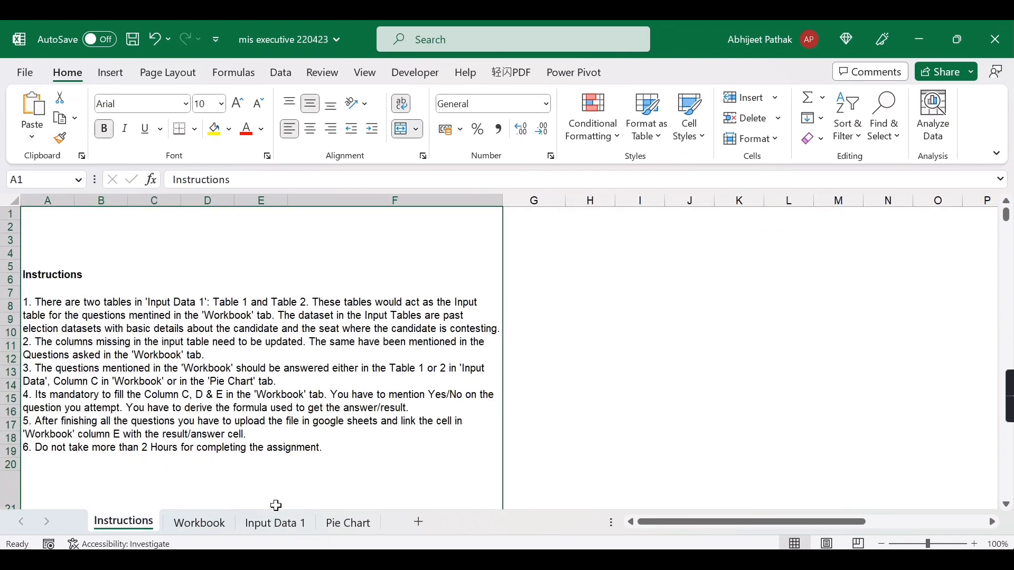
pyautogui.click(203, 523)
pyautogui.click(469, 254)
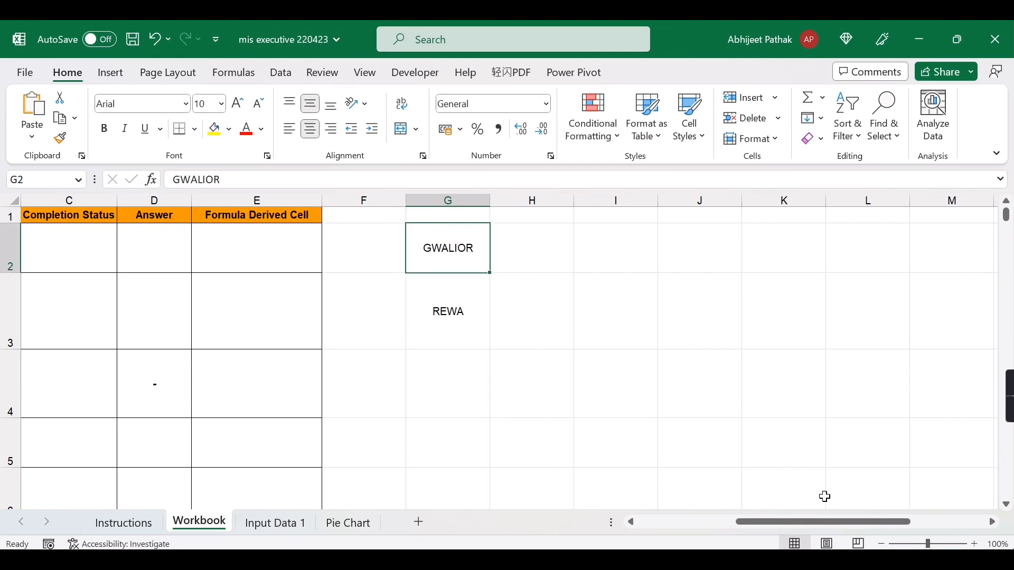
# Step: Enter the column header MALE in H1, beside and above the GWALIOR and REWA labels
pyautogui.moveTo(801, 528); pyautogui.dragTo(757, 528)
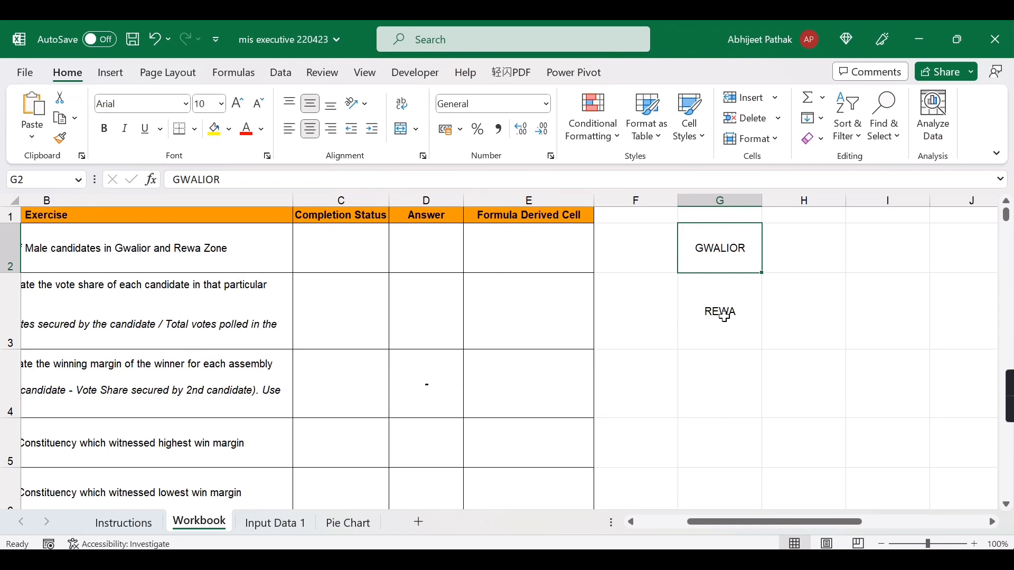
pyautogui.click(725, 316)
pyautogui.click(801, 235)
pyautogui.click(803, 215)
pyautogui.write('M')
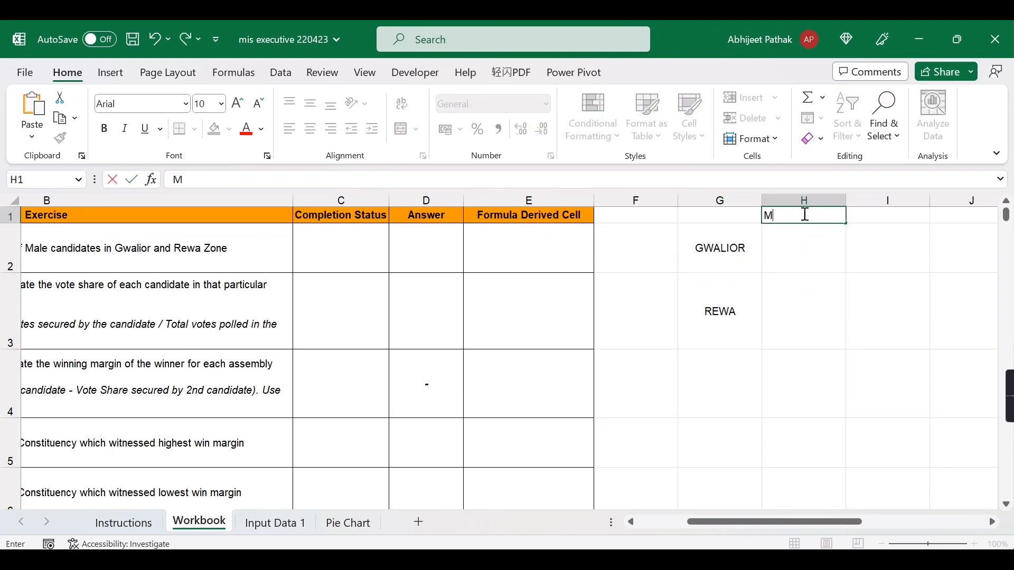
pyautogui.write('ALE')
pyautogui.press('Tab')
pyautogui.click(804, 215)
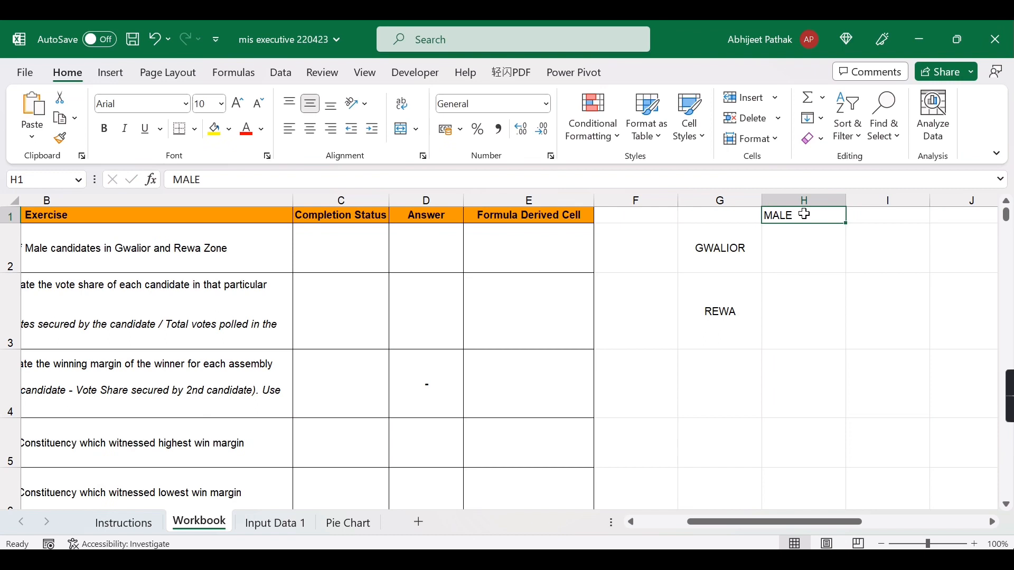
pyautogui.click(731, 250)
pyautogui.moveTo(732, 250)
pyautogui.mouseDown()
pyautogui.moveTo(715, 310)
pyautogui.moveTo(731, 334)
pyautogui.mouseUp()
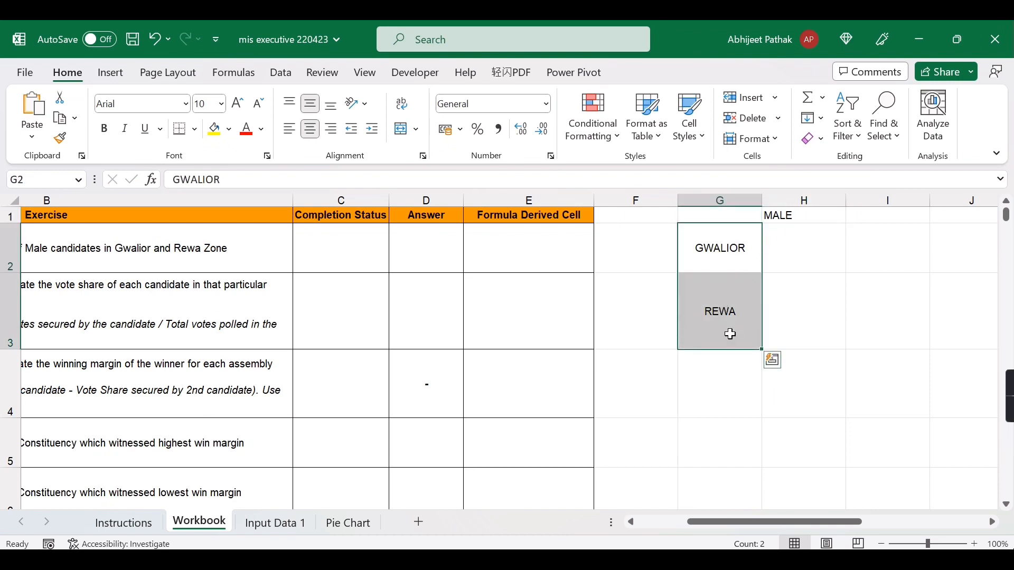
pyautogui.click(776, 216)
# Step: Start a COUNTIFS formula in H2 with the absolute Zone range 'Input Data 1'!$B$2:$B$2134 as the first criteria range
pyautogui.click(793, 251)
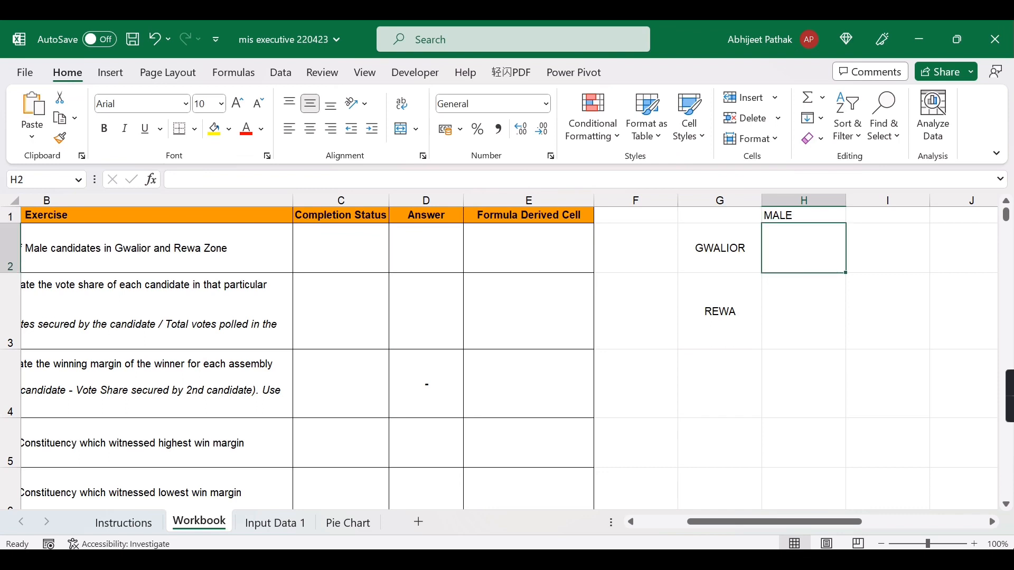
pyautogui.write('=COUNTIFS(')
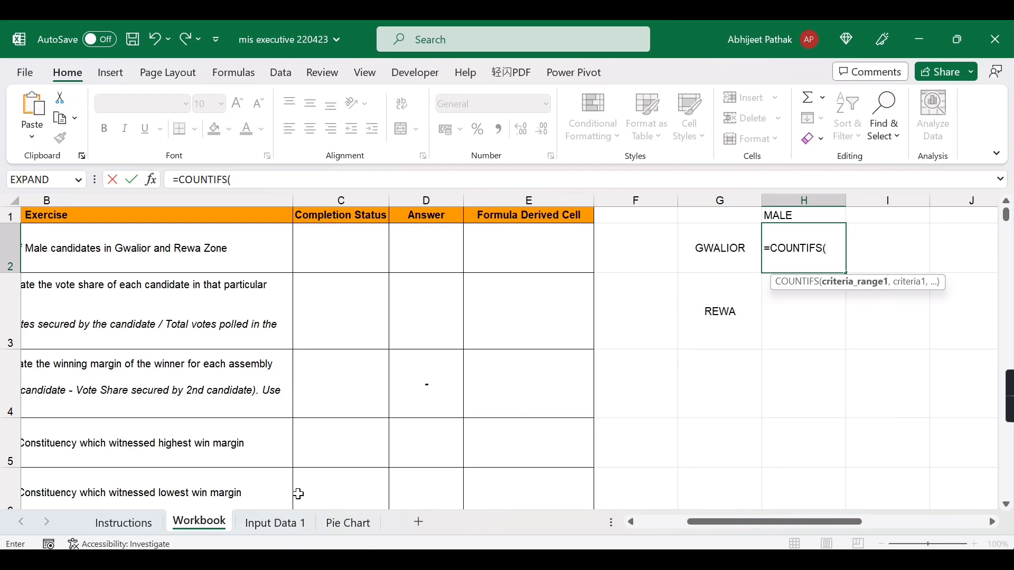
pyautogui.click(290, 521)
pyautogui.click(105, 286)
pyautogui.press('Up')
pyautogui.press('Up')
pyautogui.press('Up')
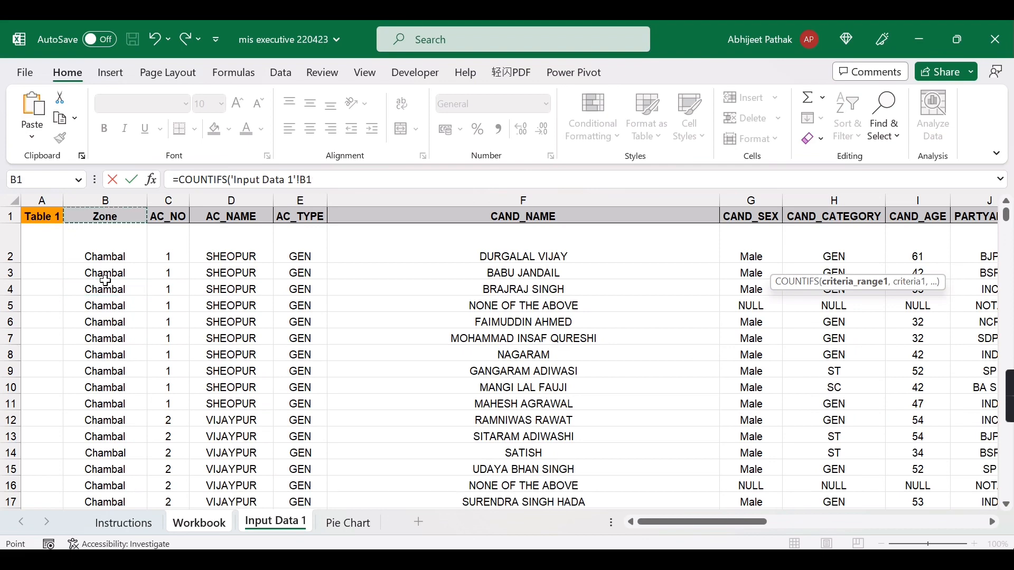
pyautogui.press('Down')
pyautogui.hotkey('ctrl', 'shift', 'Down')
pyautogui.hotkey('shift', 'Up')
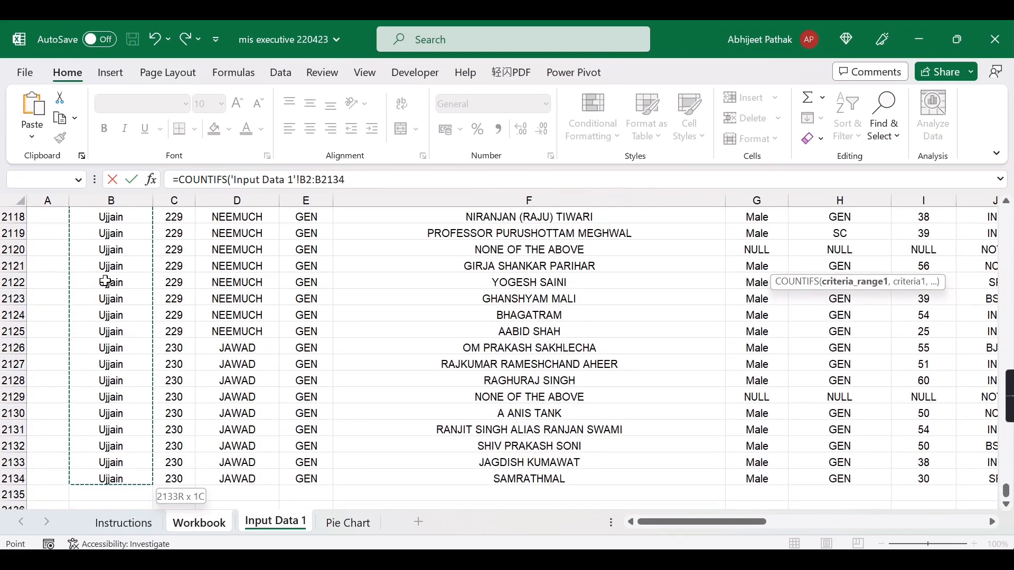
pyautogui.press('F4')
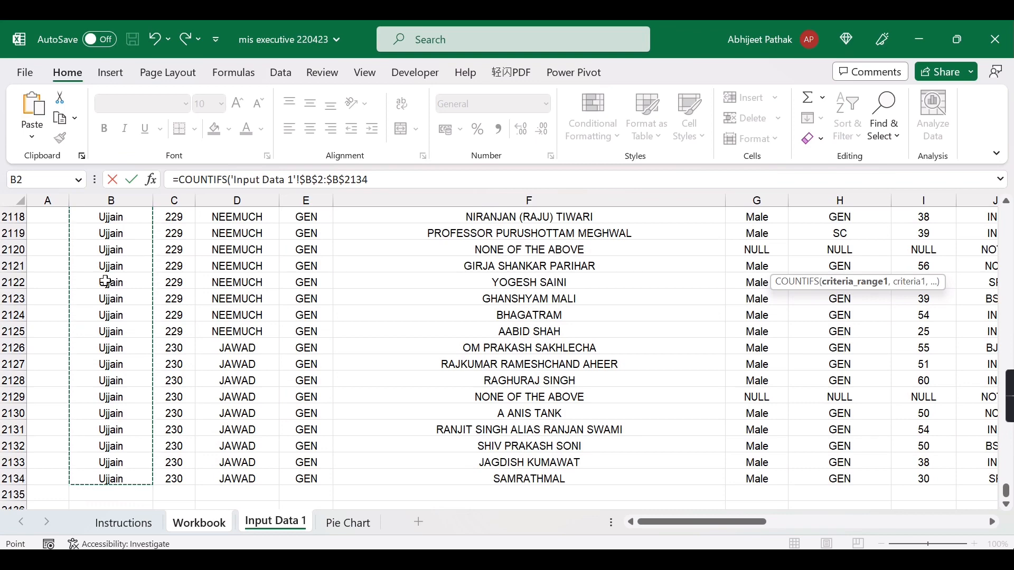
# Step: Use the GWALIOR label in Workbook cell G2 as the formula's first criterion, keeping the reference relative
pyautogui.write(',')
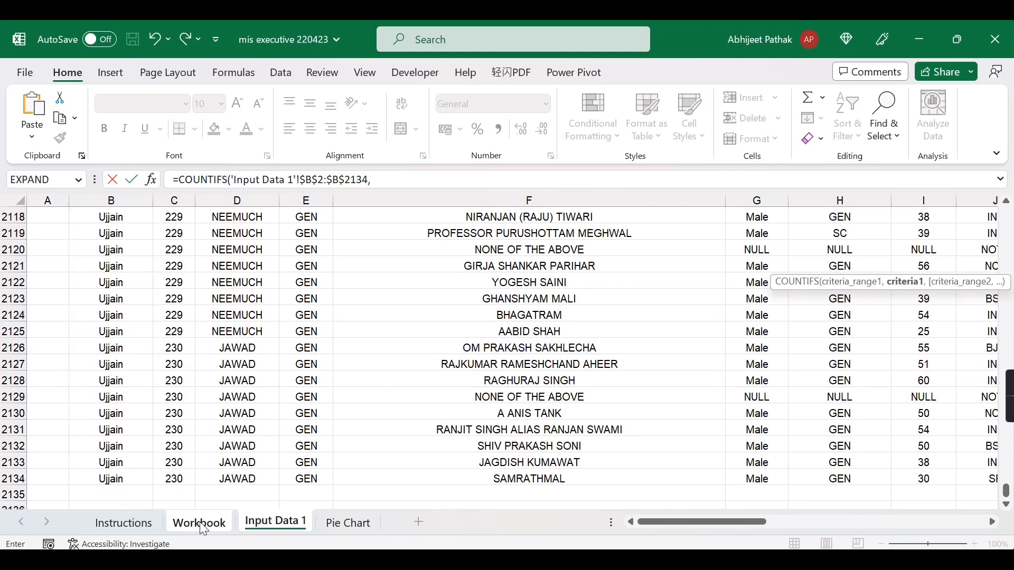
pyautogui.click(199, 523)
pyautogui.click(729, 247)
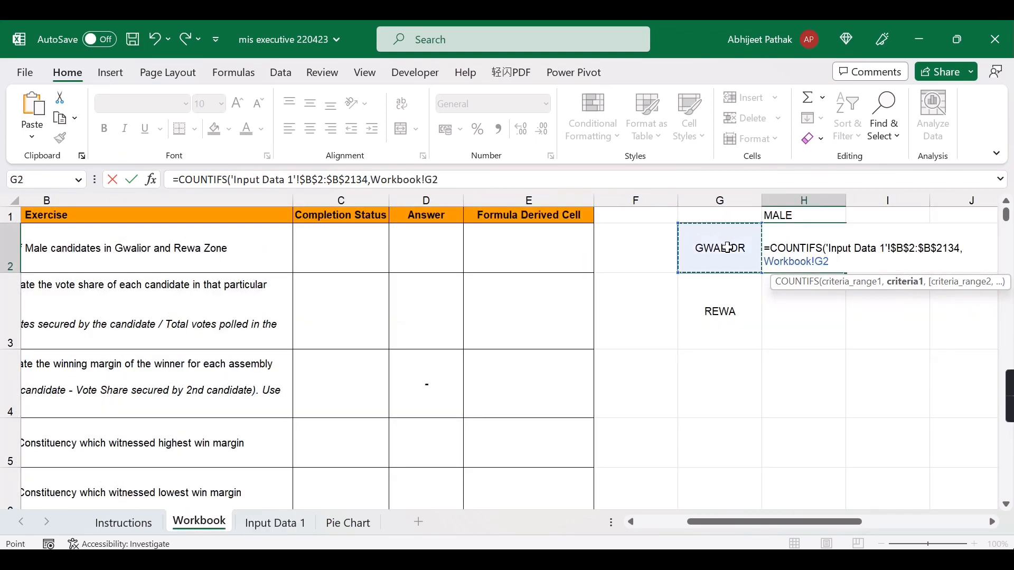
pyautogui.write(',')
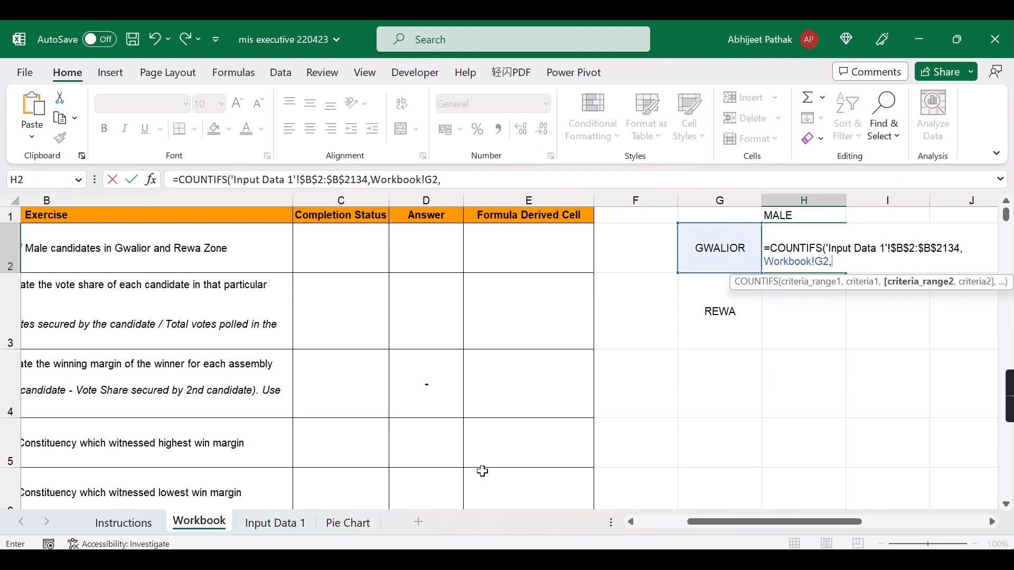
# Step: Add the CAND_SEX column as the second criteria range, with the absolute reference 'Input Data 1'!$G$2:$G$2134
pyautogui.click(301, 522)
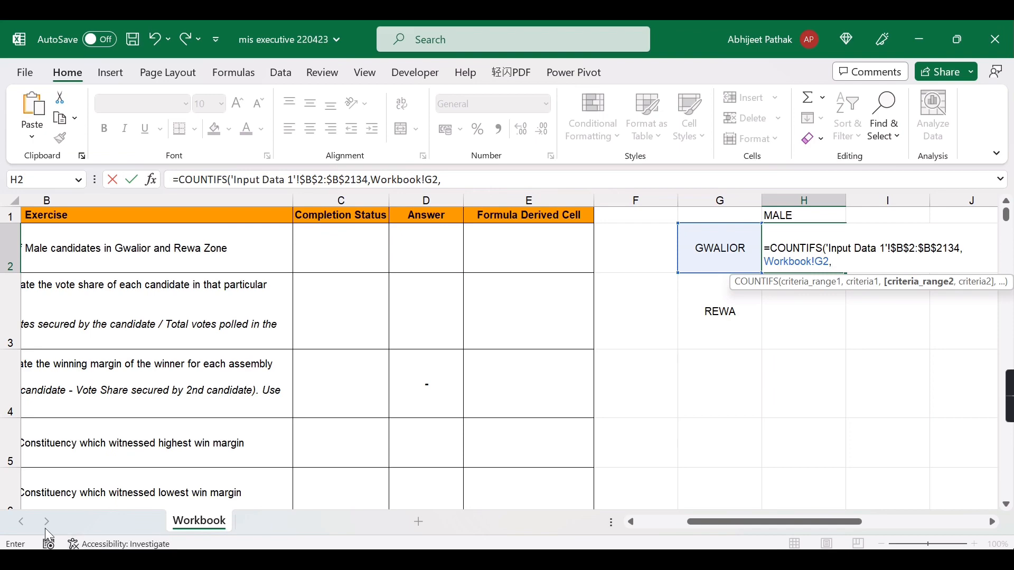
pyautogui.click(275, 522)
pyautogui.click(566, 266)
pyautogui.hotkey('ctrl', 'Up')
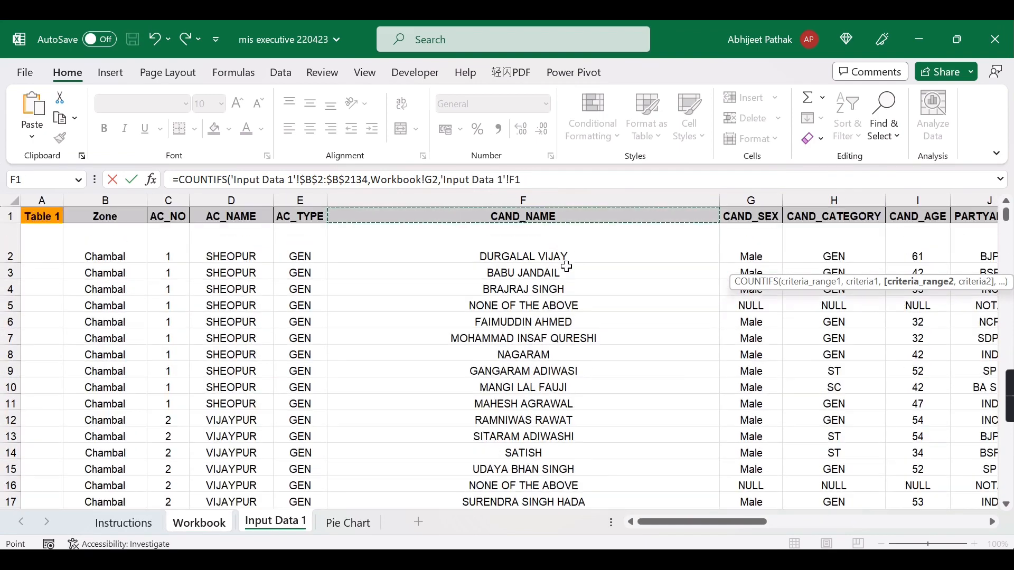
pyautogui.press('Right')
pyautogui.press('Right')
pyautogui.press('Left')
pyautogui.press('Left')
pyautogui.press('Left')
pyautogui.press('Left')
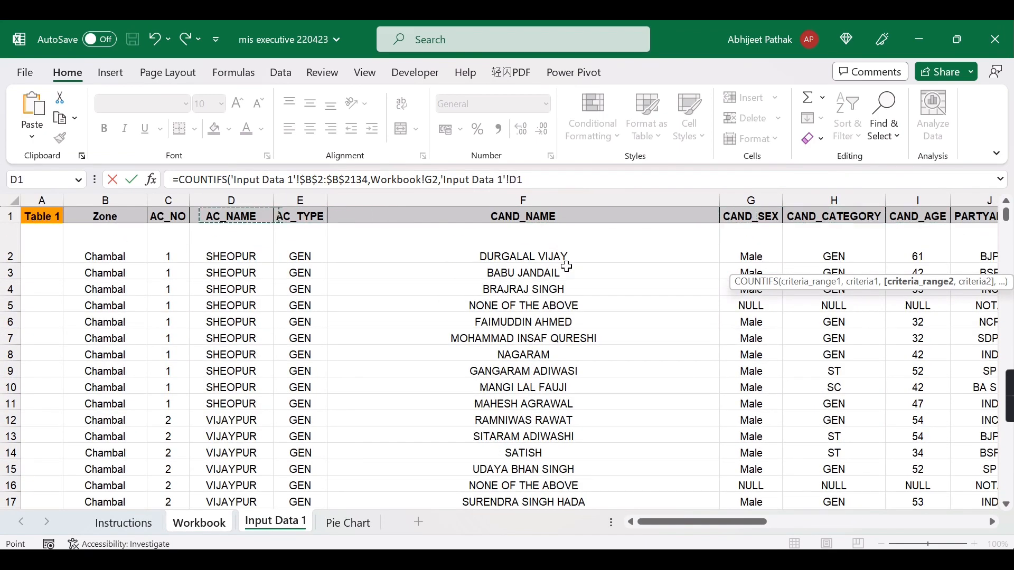
pyautogui.press('Right')
pyautogui.press('Right')
pyautogui.press('Right')
pyautogui.press('Left')
pyautogui.press('Left')
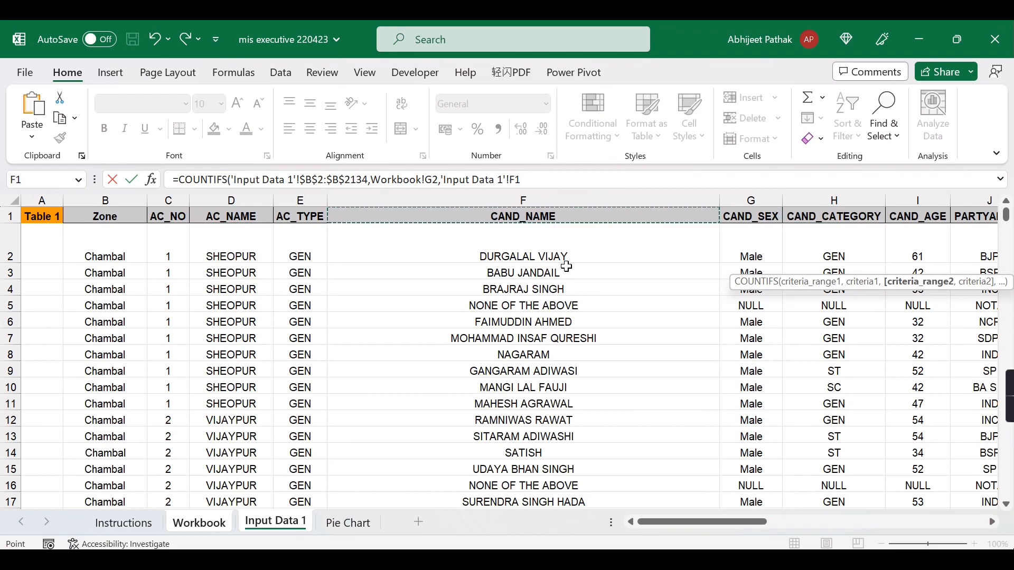
pyautogui.press('Right')
pyautogui.press('Down')
pyautogui.hotkey('ctrl', 'shift', 'Down')
pyautogui.press('F4')
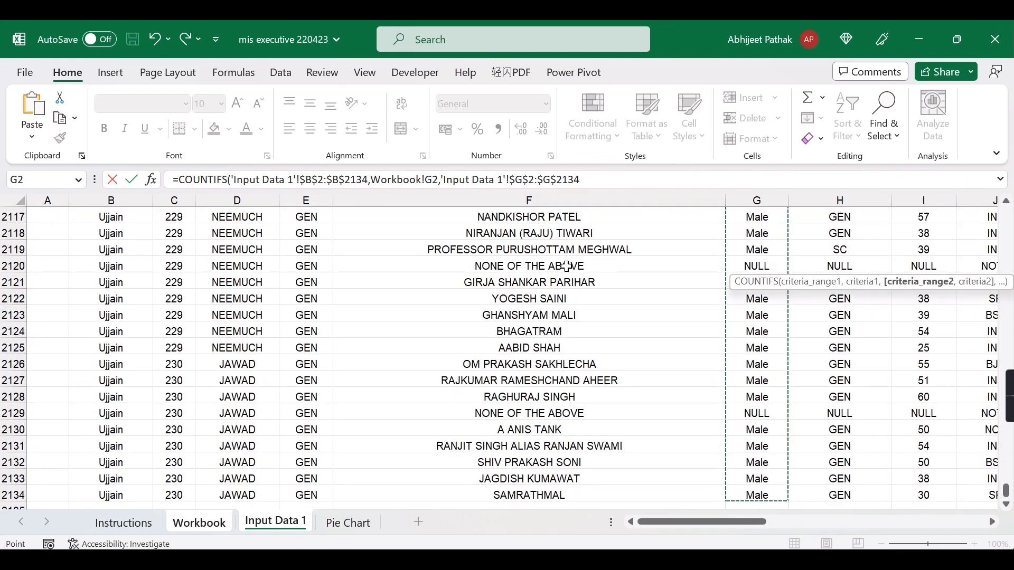
# Step: Complete the COUNTIFS formula with Workbook!$H$1 as the second criterion and fill it down to H3 for REWA
pyautogui.write(',')
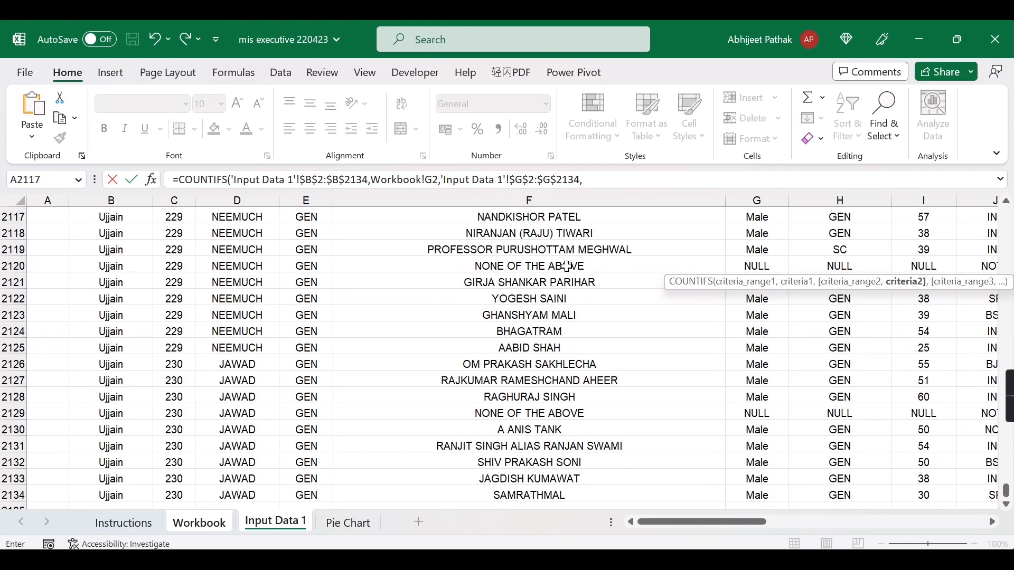
pyautogui.click(209, 524)
pyautogui.click(790, 215)
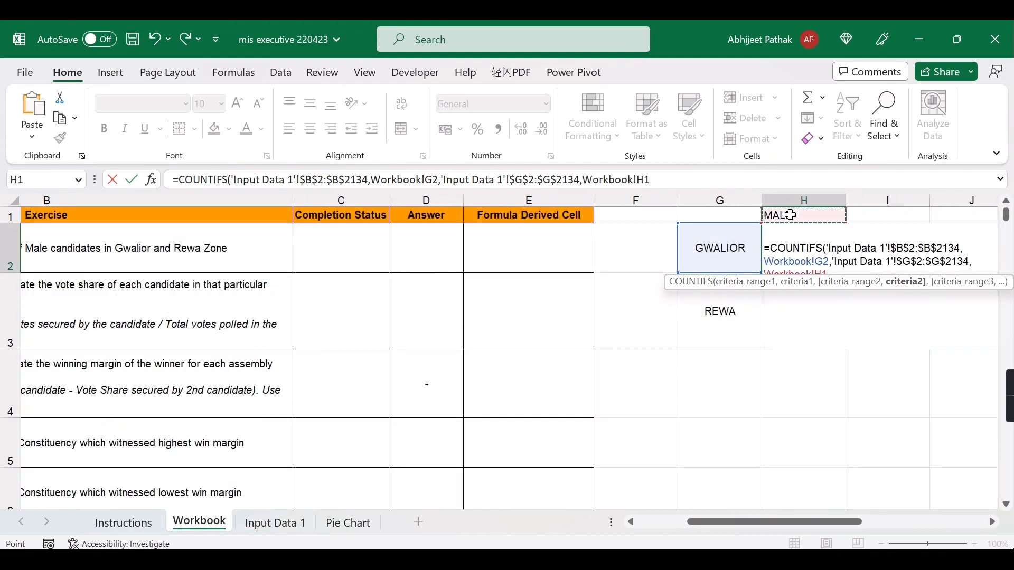
pyautogui.press('F4')
pyautogui.write(')')
pyautogui.press('Return')
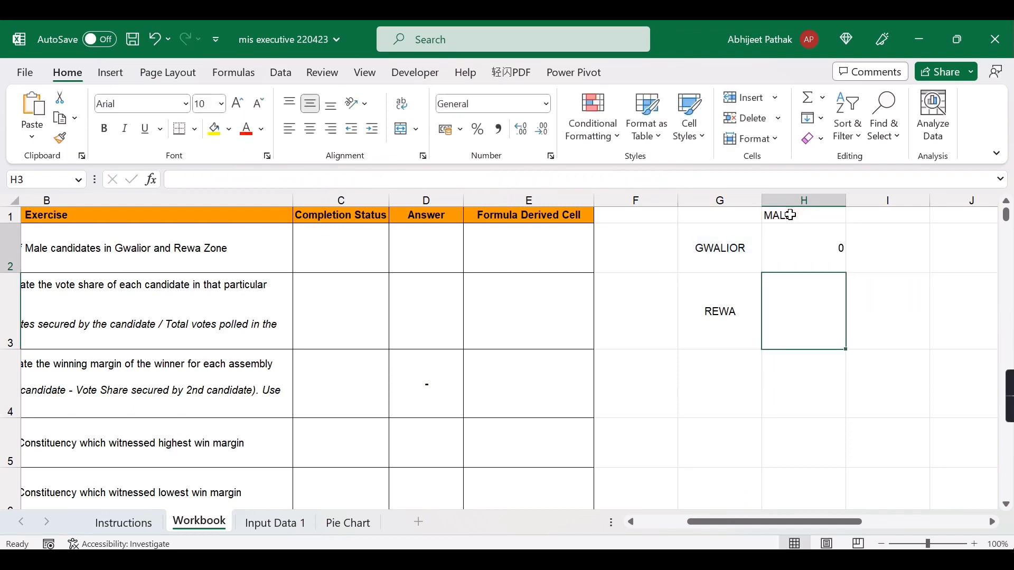
pyautogui.click(805, 248)
pyautogui.moveTo(846, 273); pyautogui.dragTo(840, 332)
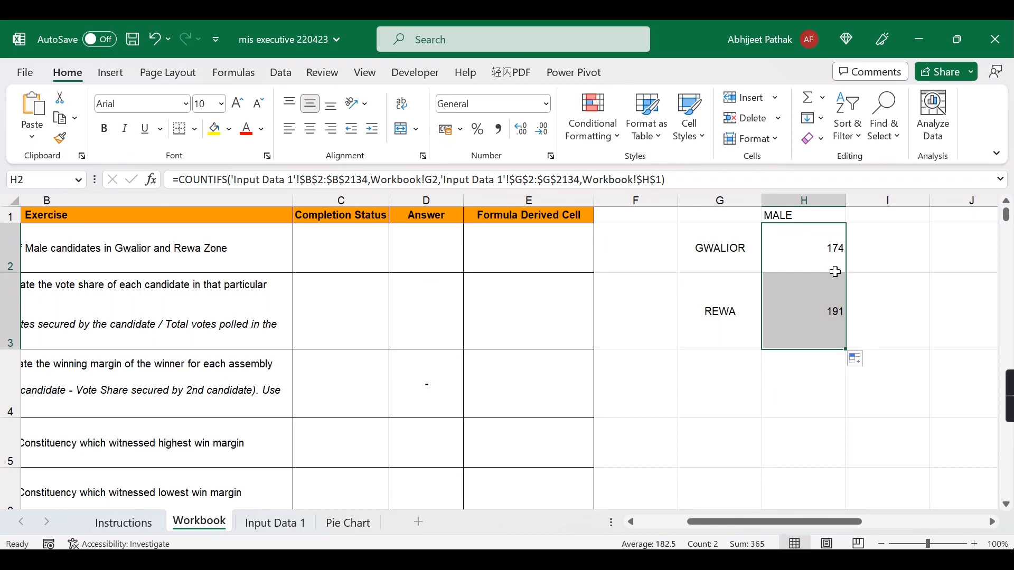
# Step: Set the completion status of question 1 to Yes
pyautogui.click(338, 249)
pyautogui.click(397, 265)
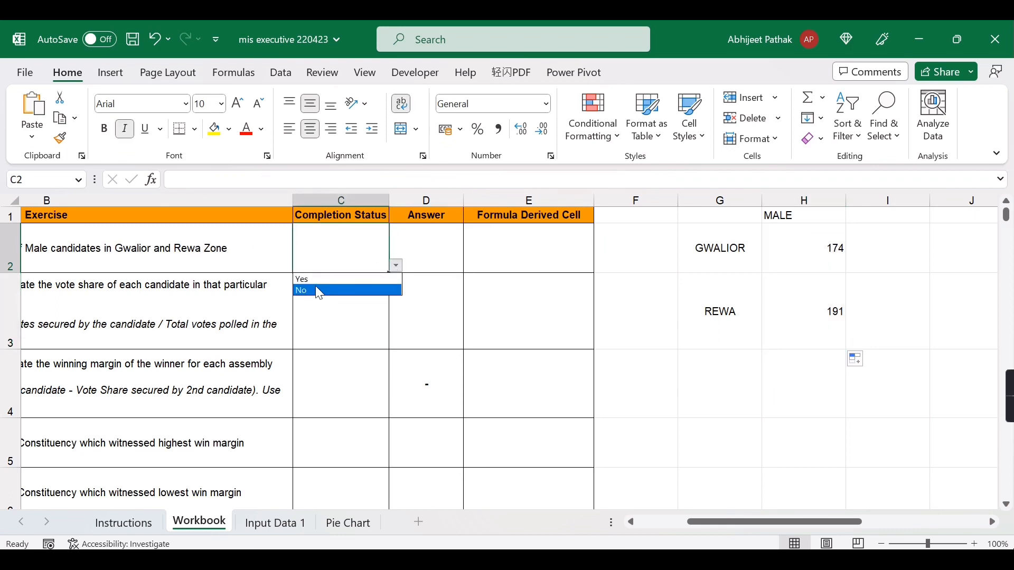
pyautogui.click(322, 279)
# Step: Enter "174 & 191" as the answer to question 1 in D2
pyautogui.click(434, 246)
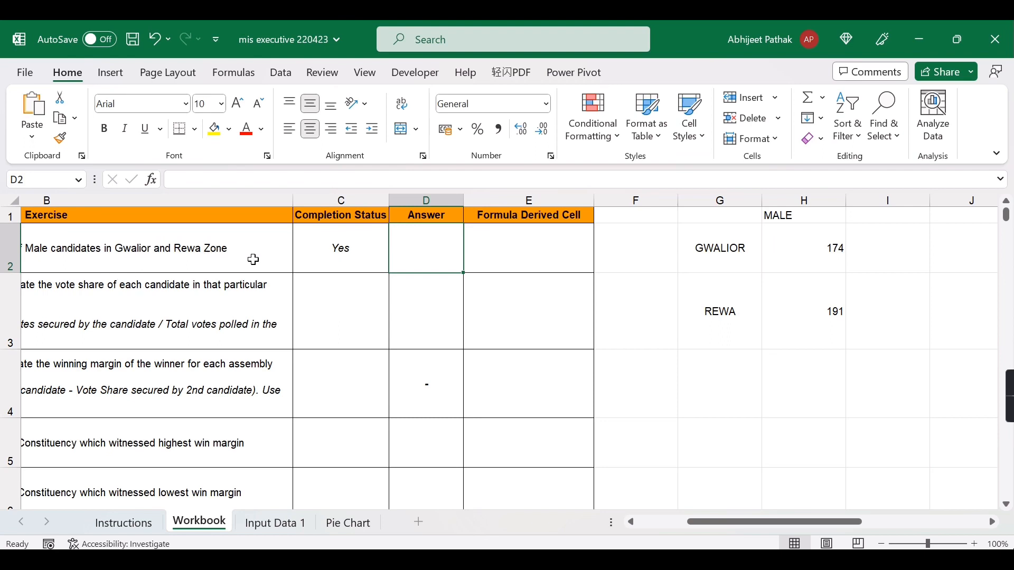
pyautogui.write('17')
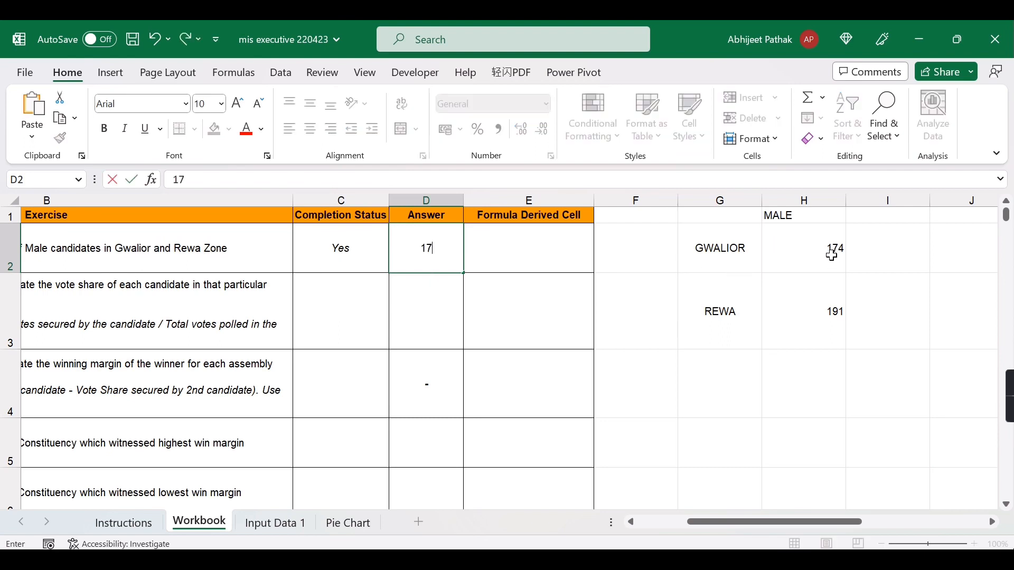
pyautogui.write('4 & 91')
pyautogui.press('Return')
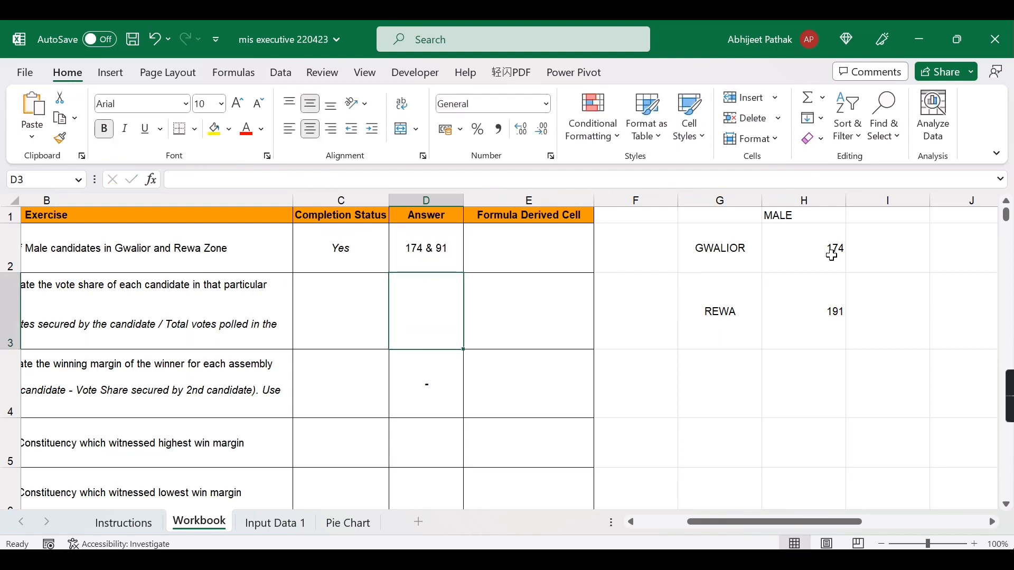
pyautogui.press('Up')
pyautogui.click(217, 180)
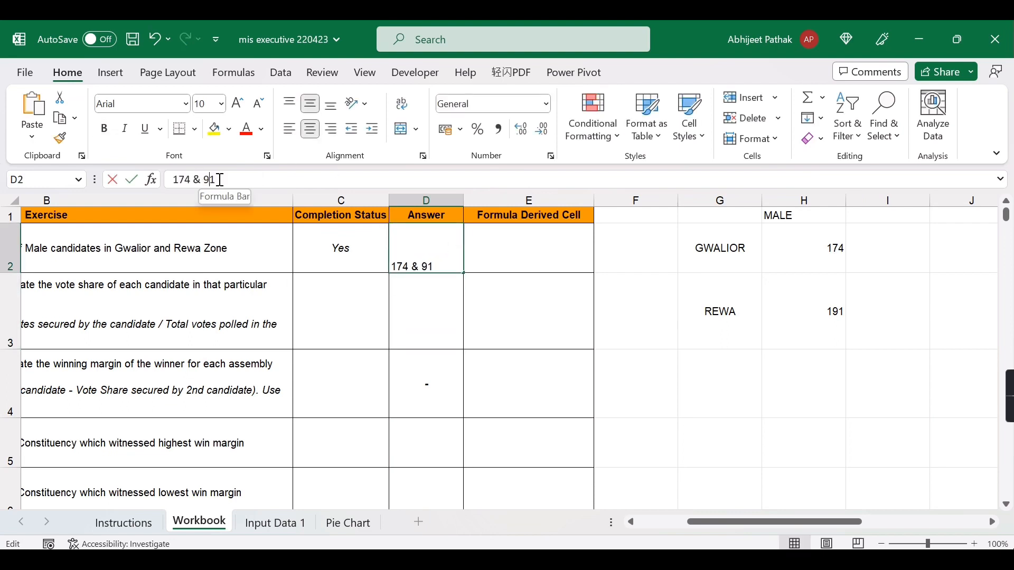
pyautogui.write('1')
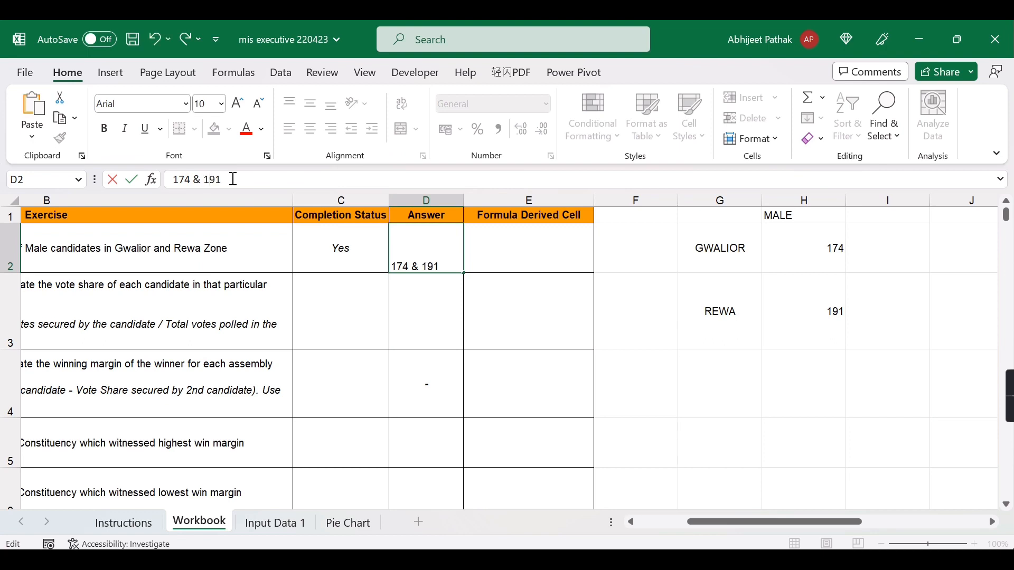
pyautogui.press('Return')
# Step: Record "H2 & H3" as the formula derived cells for question 1 in E2
pyautogui.click(535, 242)
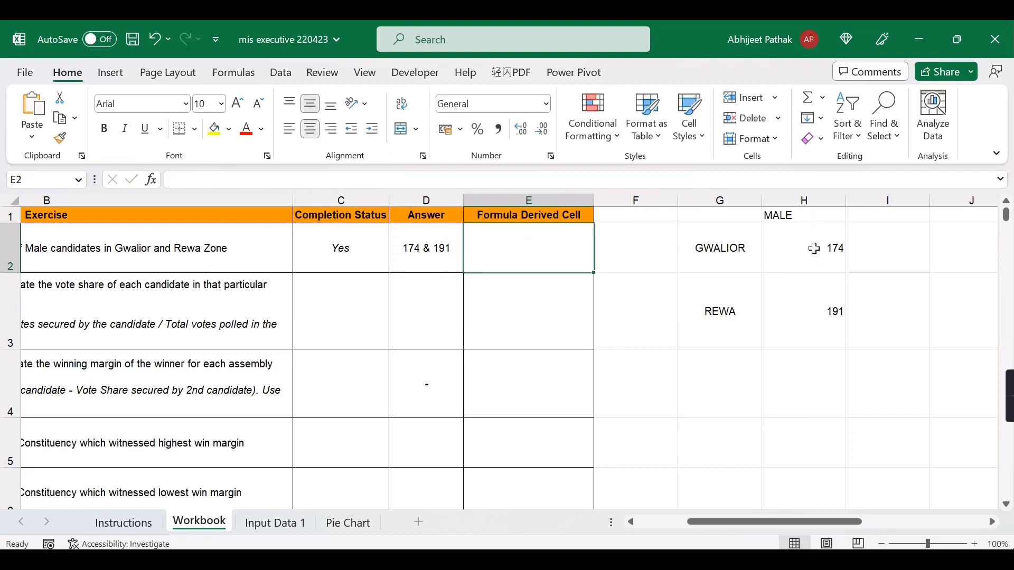
pyautogui.click(814, 249)
pyautogui.click(818, 307)
pyautogui.click(502, 251)
pyautogui.write('H2 & H3')
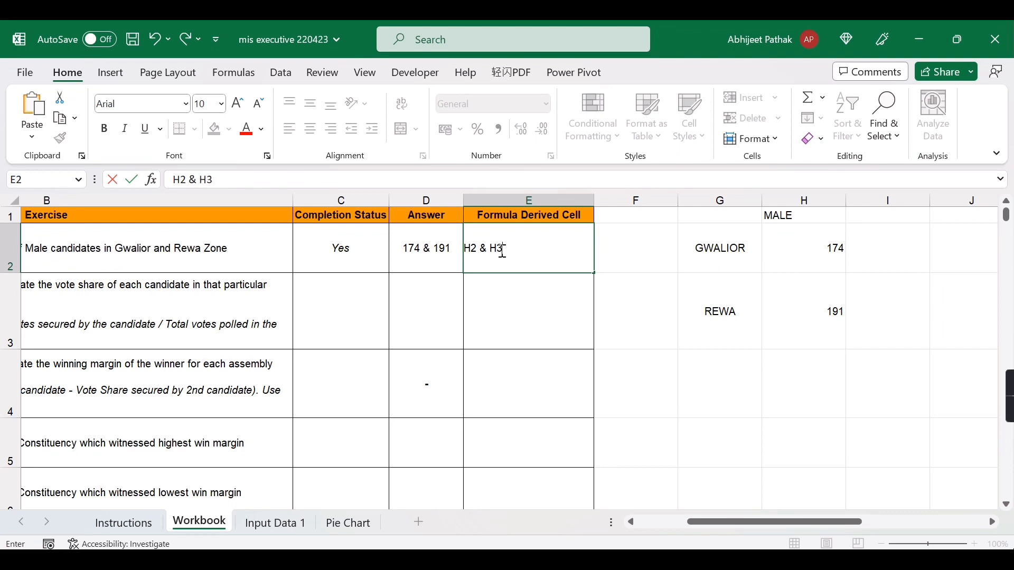
pyautogui.press('Return')
pyautogui.click(498, 249)
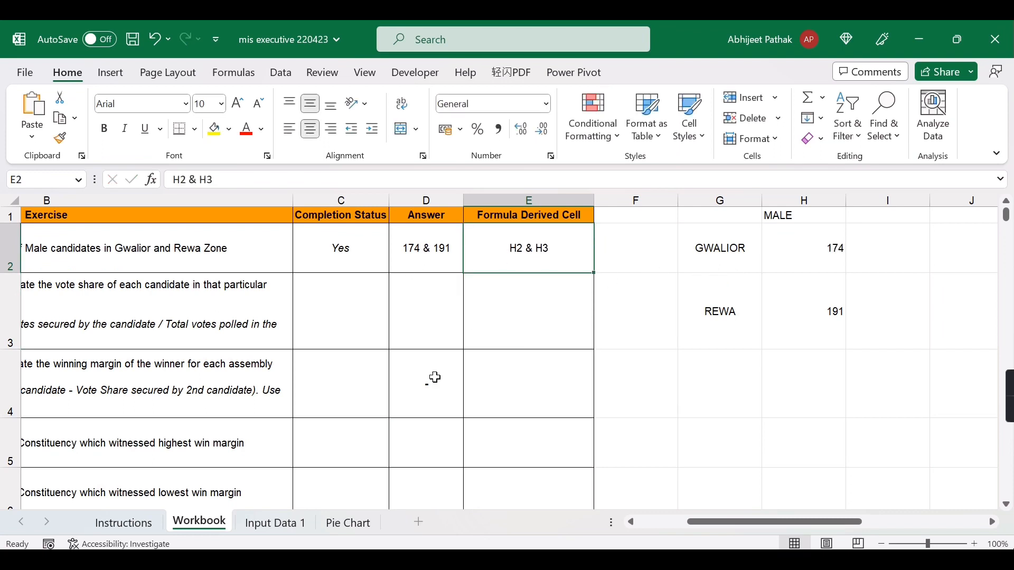
# Step: Turn on filters in Input Data 1 and filter the Zone column to Gwalior only
pyautogui.click(276, 523)
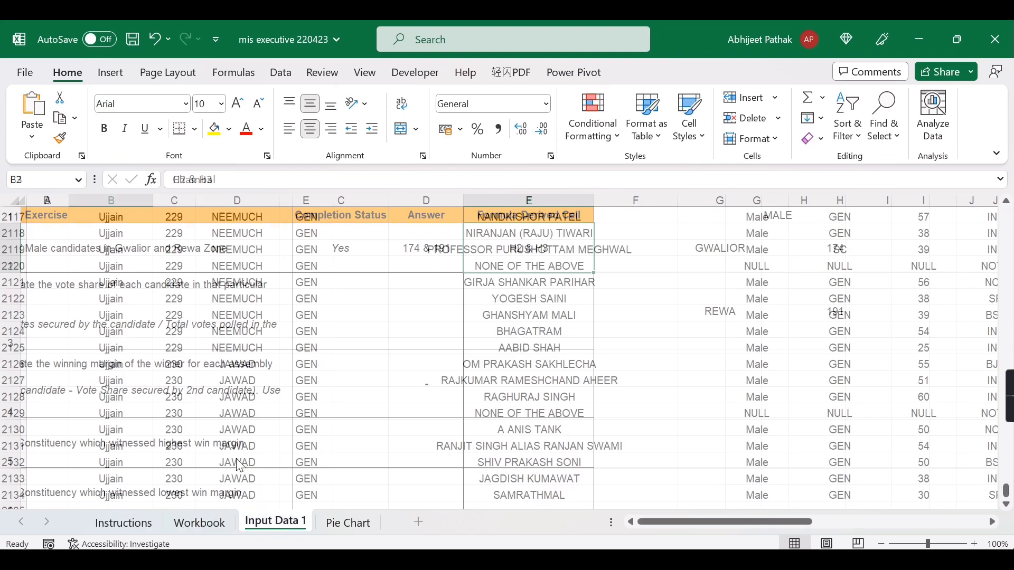
pyautogui.moveTo(88, 248); pyautogui.dragTo(87, 239)
pyautogui.hotkey('ctrl', 'Up')
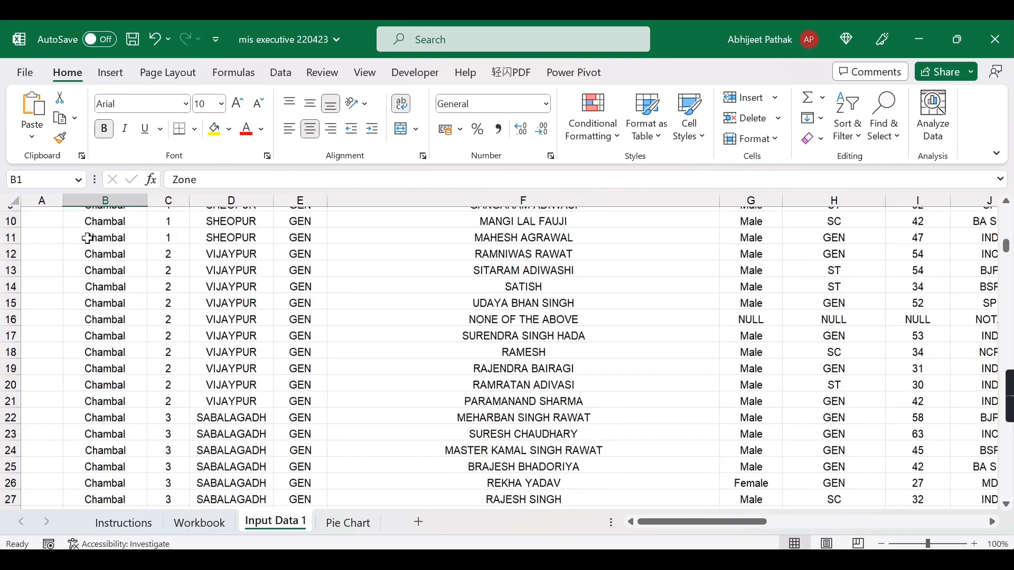
pyautogui.hotkey('ctrl', 'shift', 'l')
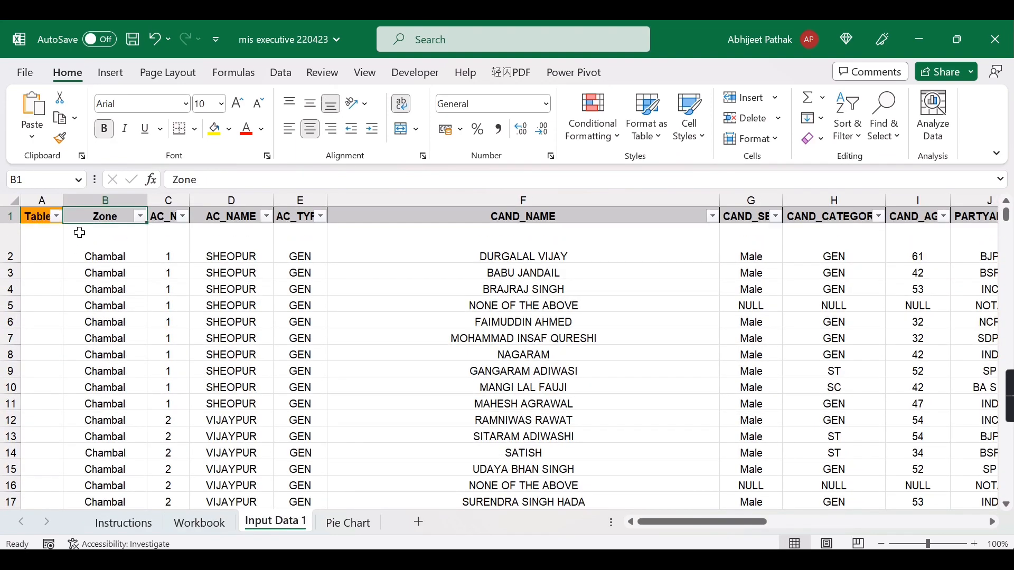
pyautogui.click(139, 216)
pyautogui.click(216, 379)
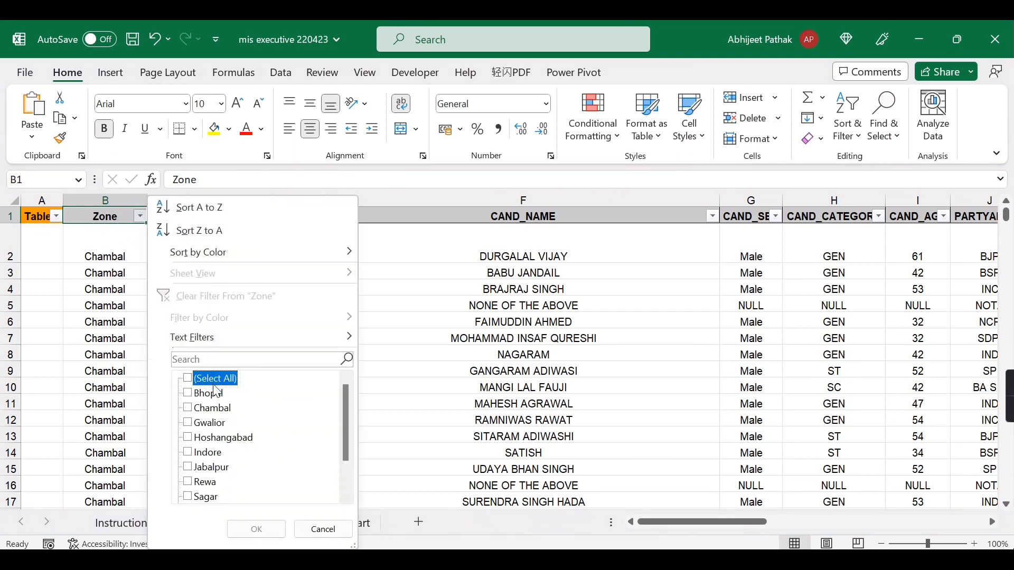
pyautogui.click(216, 424)
pyautogui.click(256, 530)
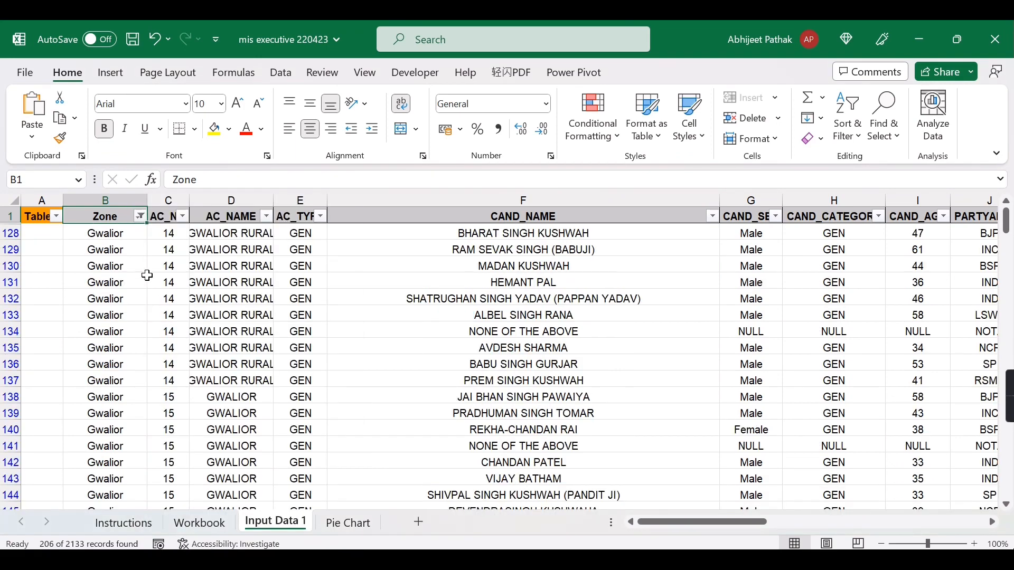
# Step: Filter CAND_SEX to Male and select the filtered CAND_SEX entries to check the Gwalior count
pyautogui.click(775, 216)
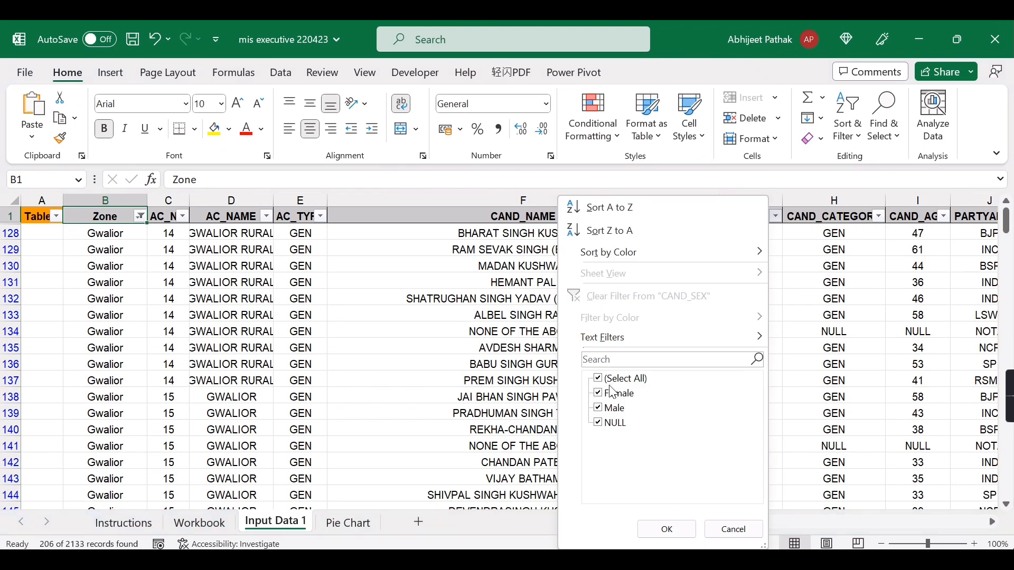
pyautogui.click(615, 379)
pyautogui.click(614, 408)
pyautogui.click(665, 530)
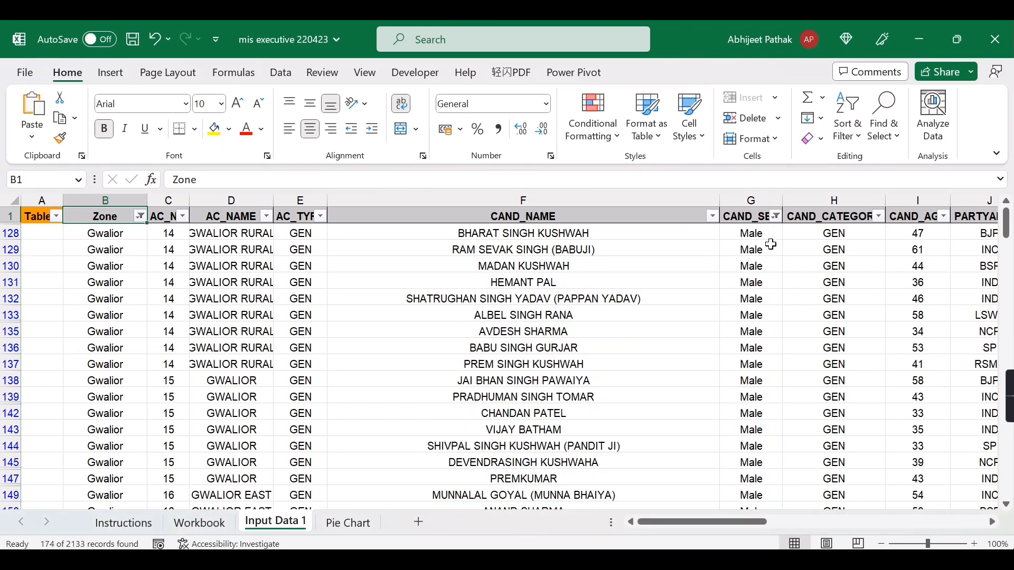
pyautogui.click(763, 233)
pyautogui.hotkey('ctrl', 'shift', 'Down')
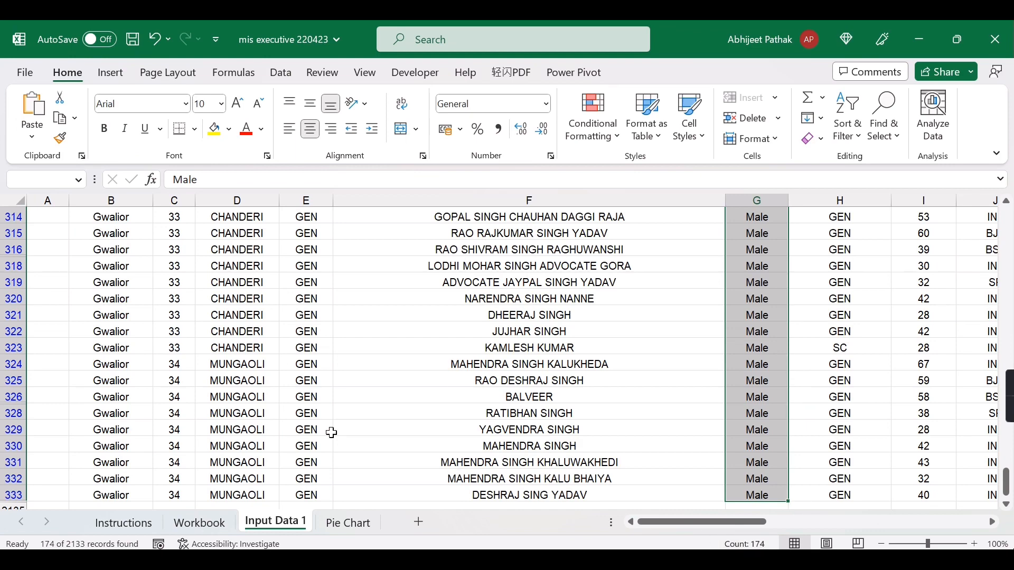
# Step: Remove the filters from Input Data 1 and return to the Workbook sheet
pyautogui.click(240, 346)
pyautogui.hotkey('ctrl', 'Up')
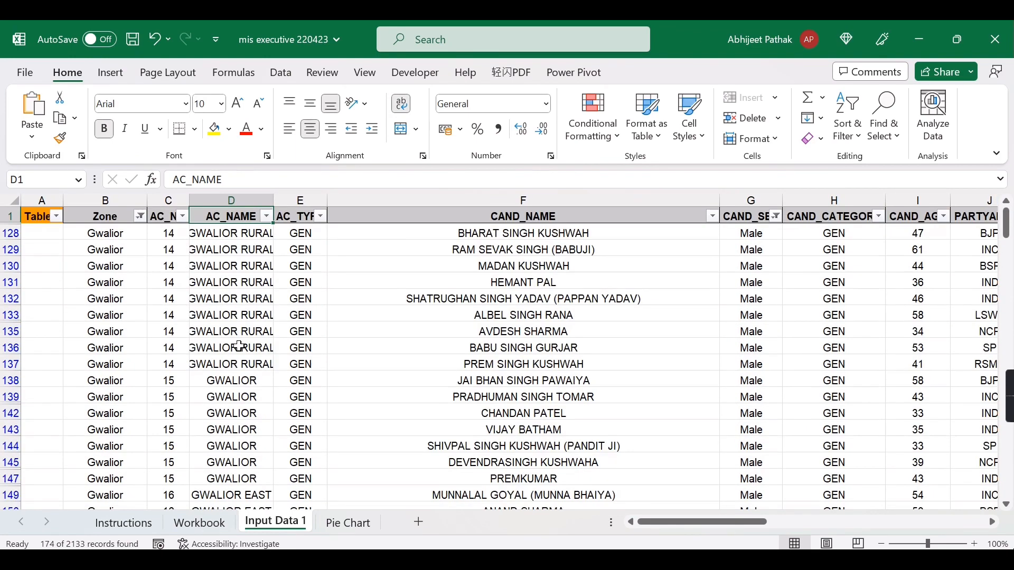
pyautogui.hotkey('ctrl', 'shift', 'l')
pyautogui.hotkey('ctrl', 'Left')
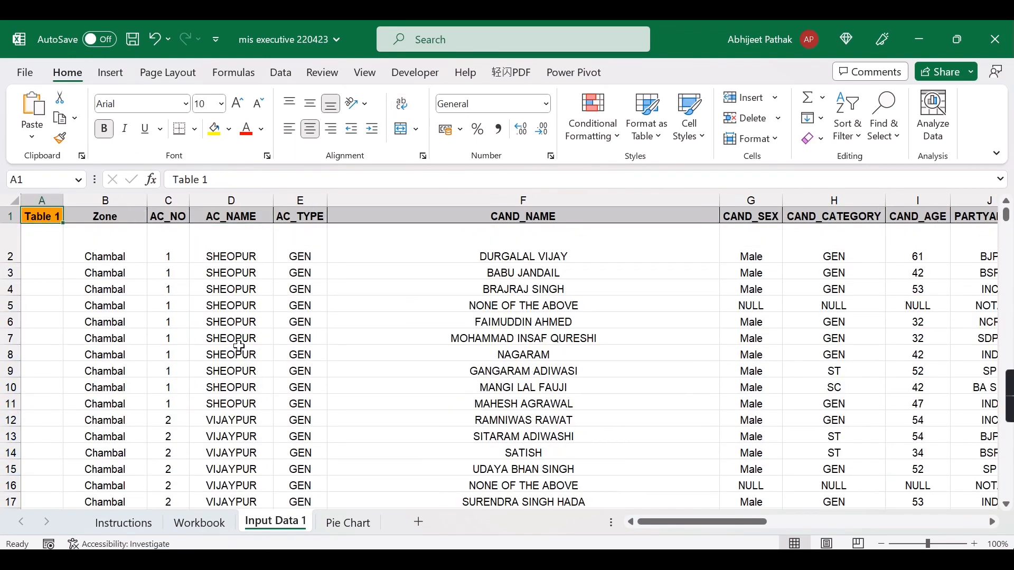
pyautogui.click(204, 522)
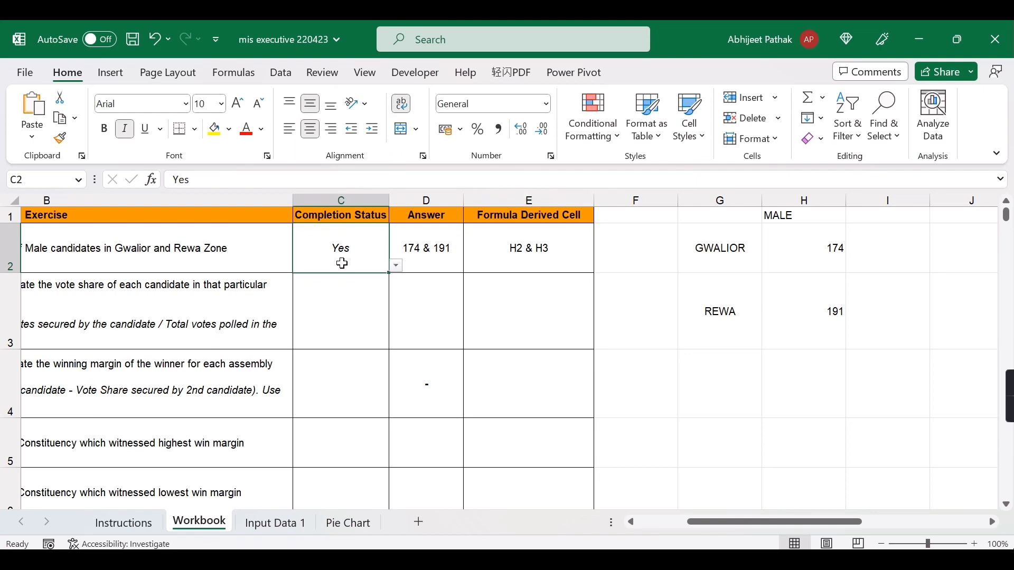
# Step: Review the question 1 row and examine the COUNTIFS formula in H2
pyautogui.press('Left')
pyautogui.press('Left')
pyautogui.press('Right')
pyautogui.press('Right')
pyautogui.press('Right')
pyautogui.press('Right')
pyautogui.press('Right')
pyautogui.press('Right')
pyautogui.press('Right')
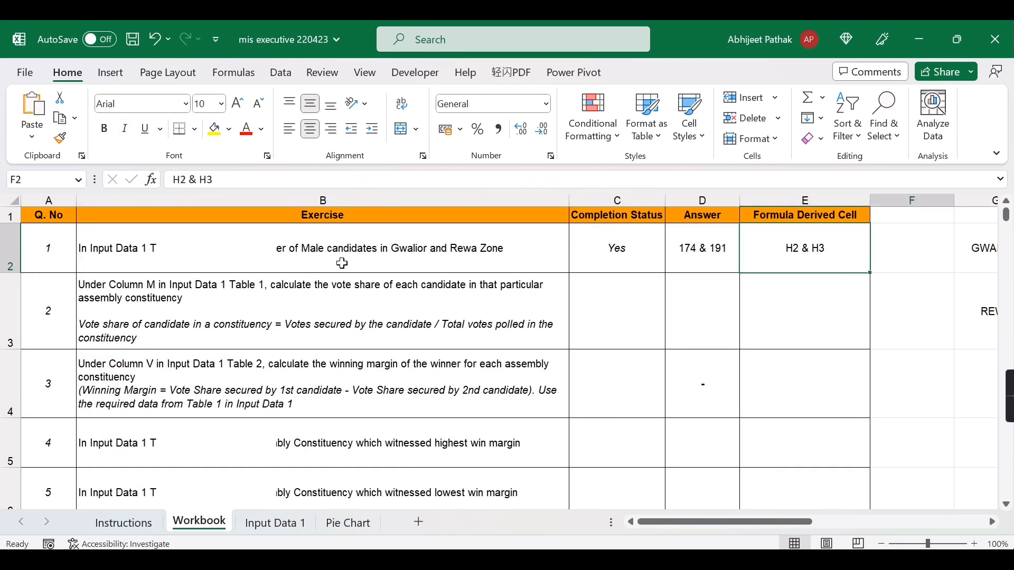
pyautogui.press('Left')
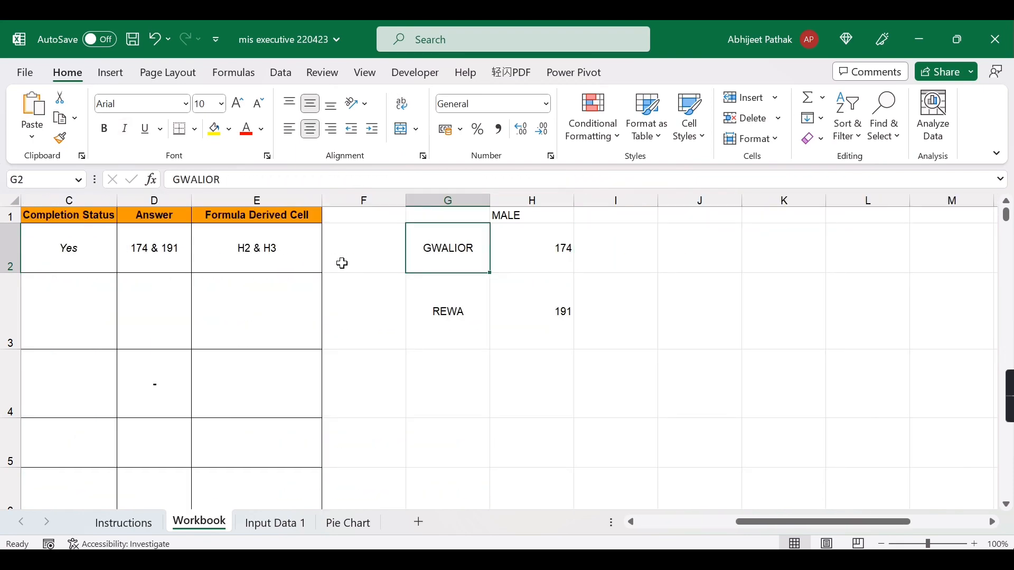
pyautogui.press('Right')
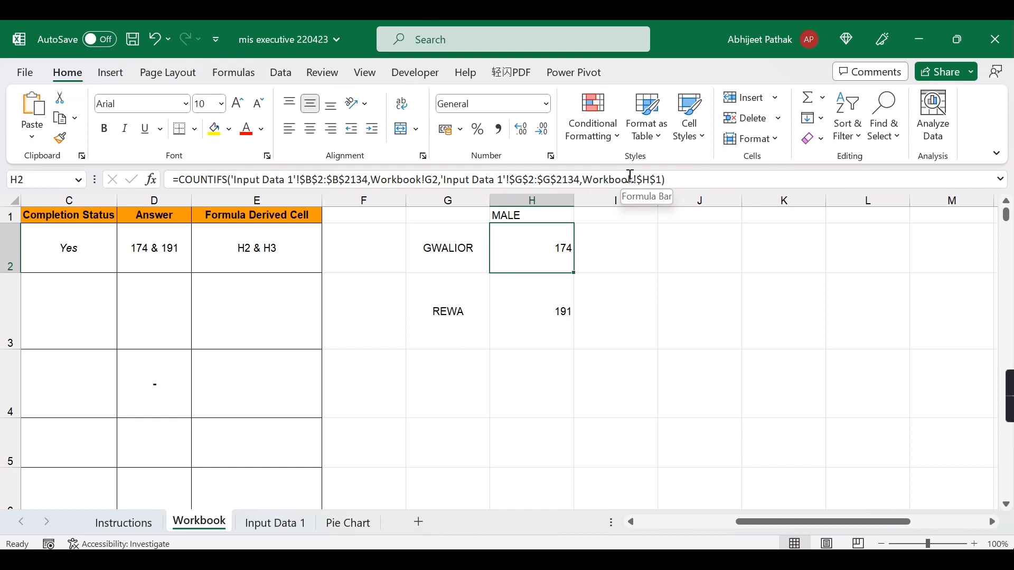
pyautogui.press('Left')
pyautogui.press('Left')
pyautogui.press('Left')
pyautogui.press('Left')
pyautogui.press('Left')
pyautogui.press('Left')
pyautogui.press('Left')
pyautogui.press('Right')
pyautogui.press('Right')
pyautogui.press('Right')
pyautogui.press('Right')
pyautogui.press('Right')
pyautogui.press('Right')
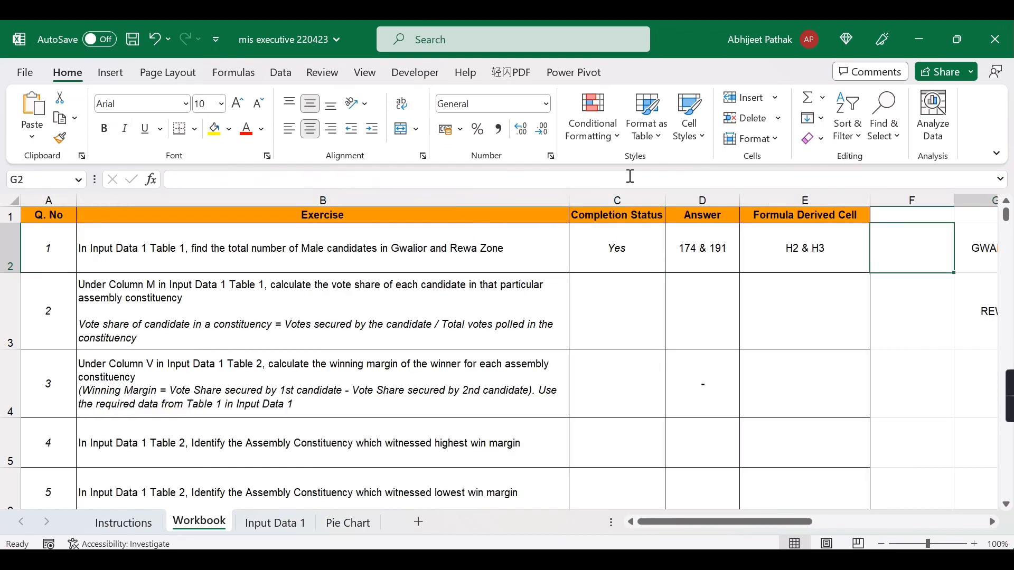
pyautogui.press('Right')
pyautogui.press('Left')
pyautogui.press('Left')
pyautogui.press('Left')
pyautogui.press('Left')
pyautogui.press('Left')
pyautogui.press('Left')
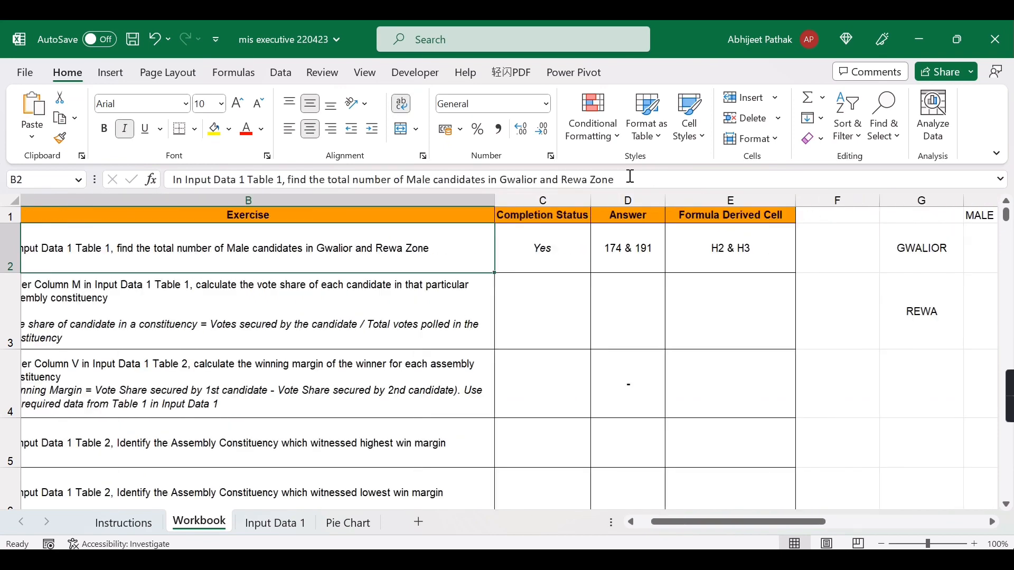
pyautogui.press('Left')
pyautogui.press('Right')
pyautogui.press('Right')
pyautogui.press('Right')
pyautogui.press('Right')
pyautogui.press('Right')
pyautogui.press('Right')
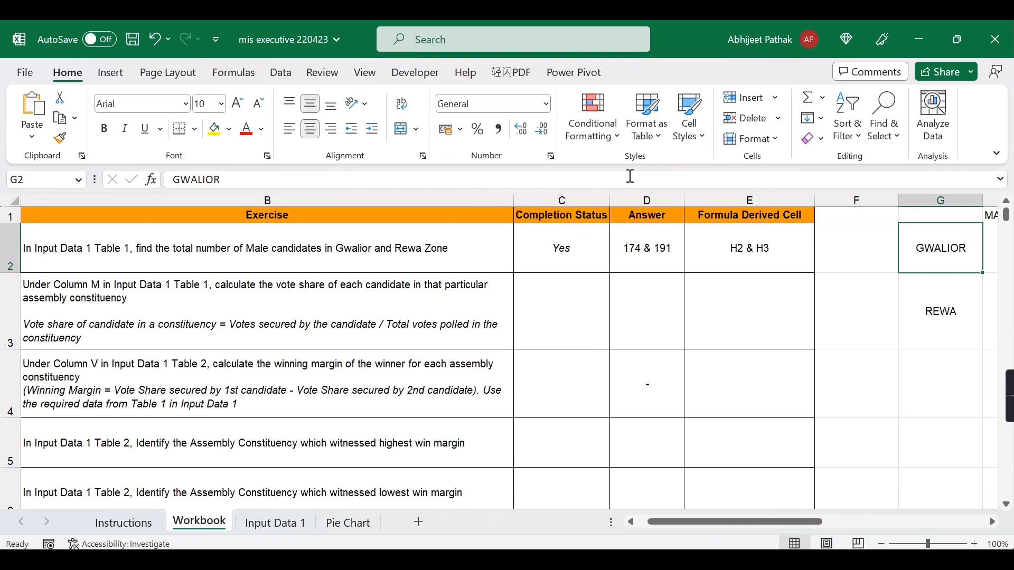
pyautogui.press('Right')
pyautogui.press('Right')
pyautogui.press('Left')
pyautogui.press('Left')
pyautogui.press('Left')
pyautogui.press('Left')
pyautogui.press('Left')
pyautogui.press('Left')
pyautogui.press('Left')
pyautogui.press('Left')
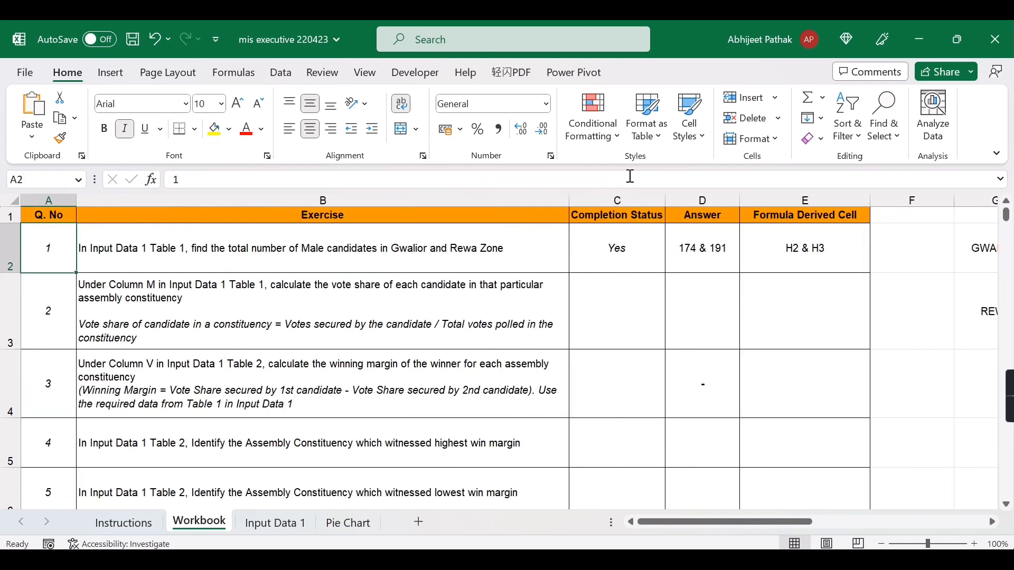
# Step: Read question 2 and locate the Candidate Vote Share column M in Input Data 1
pyautogui.click(147, 290)
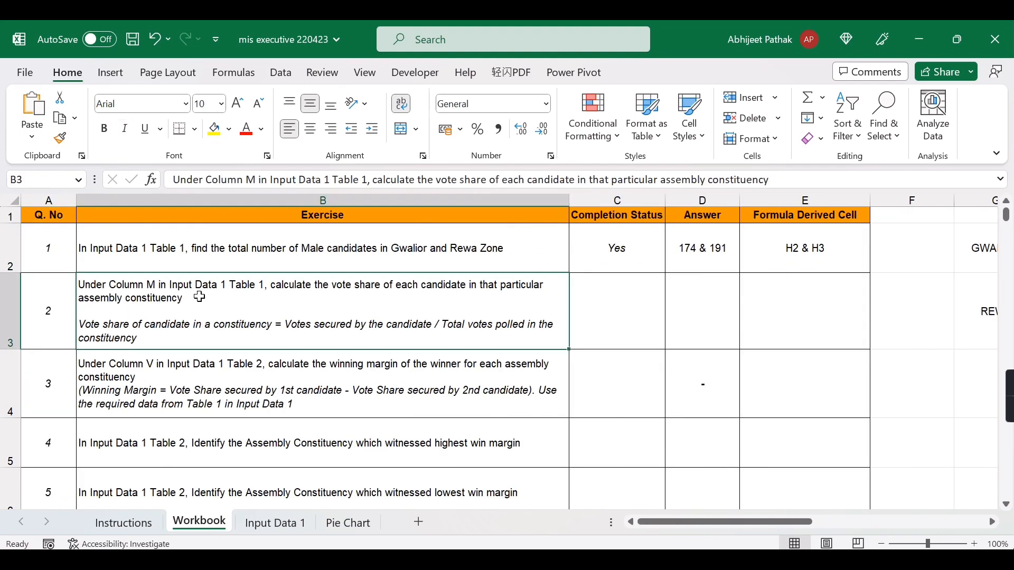
pyautogui.click(286, 524)
pyautogui.moveTo(703, 524); pyautogui.dragTo(801, 520)
pyautogui.click(491, 241)
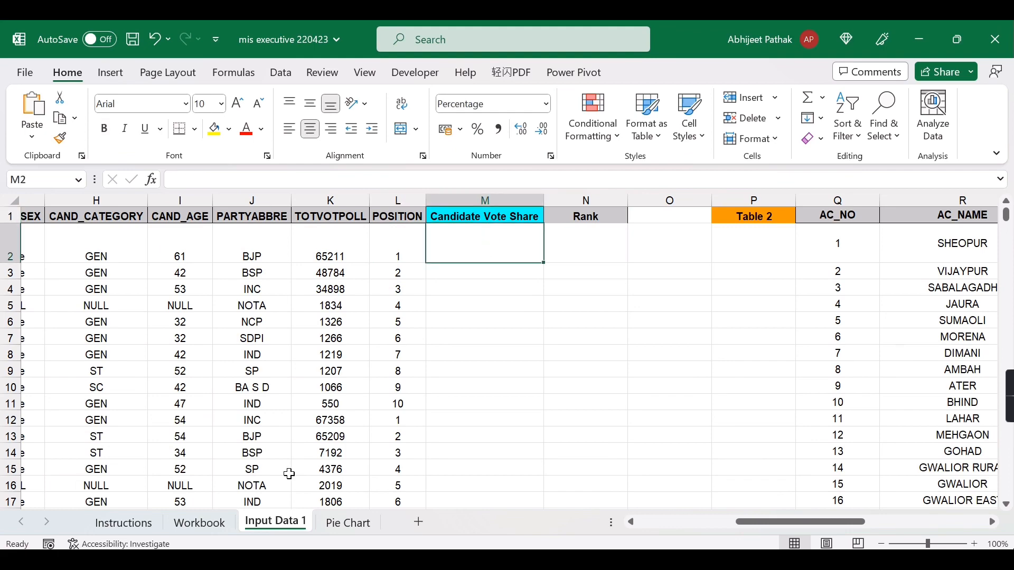
# Step: Compare question 2's vote share definition with the candidate and TOTVOTPOLL columns in Input Data 1
pyautogui.click(203, 524)
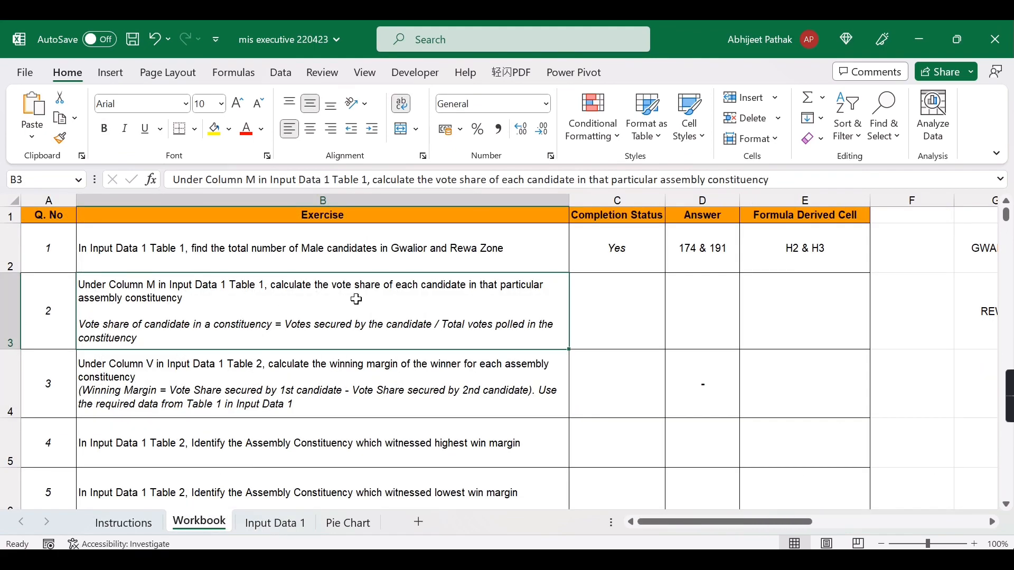
pyautogui.click(280, 523)
pyautogui.press('Left')
pyautogui.press('Left')
pyautogui.press('Left')
pyautogui.press('Left')
pyautogui.press('Left')
pyautogui.press('Left')
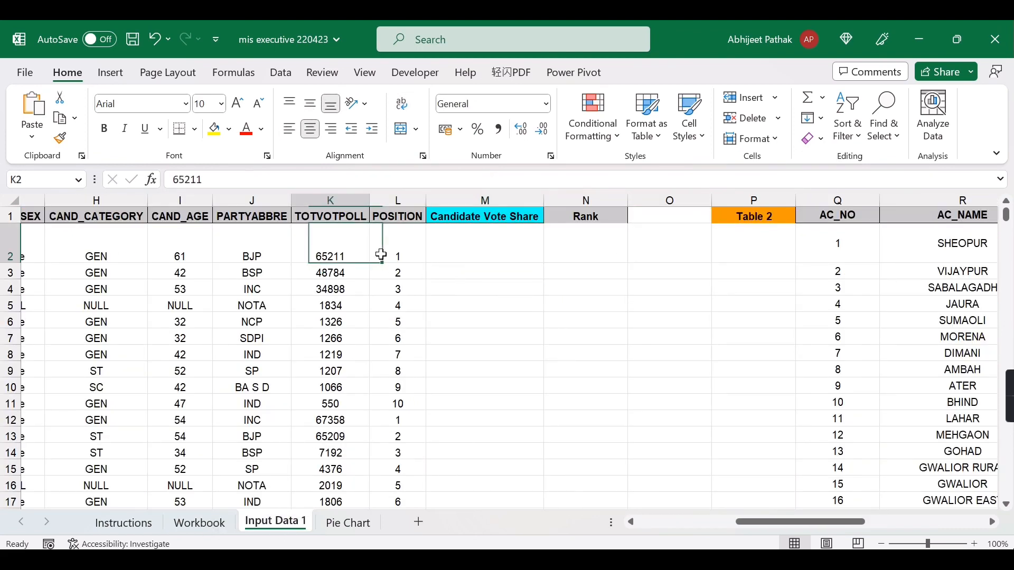
pyautogui.press('Left')
pyautogui.press('Left')
pyautogui.press('Right')
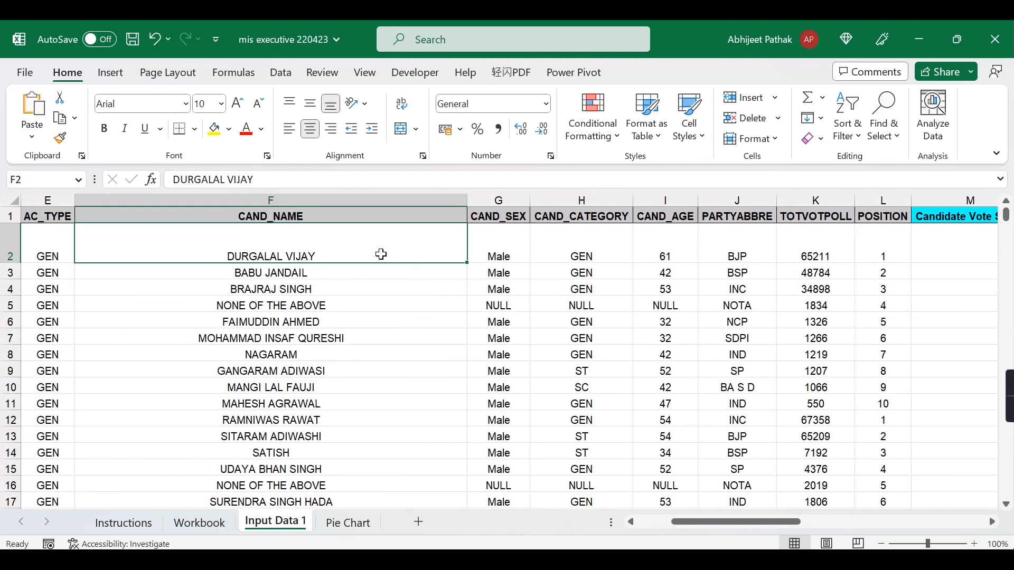
pyautogui.press('Right')
pyautogui.press('Right')
pyautogui.press('Right')
pyautogui.press('Right')
pyautogui.press('Right')
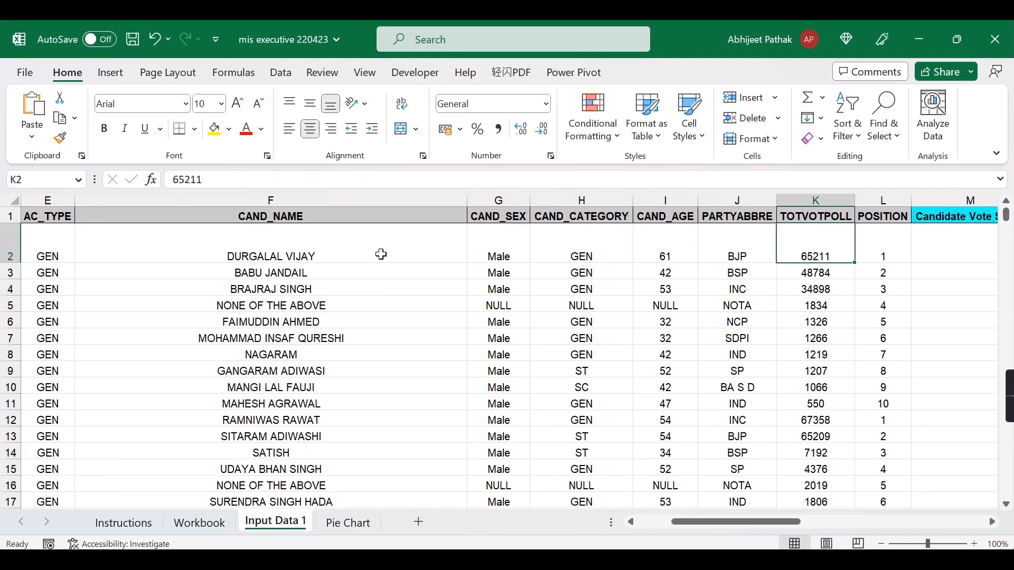
pyautogui.click(196, 525)
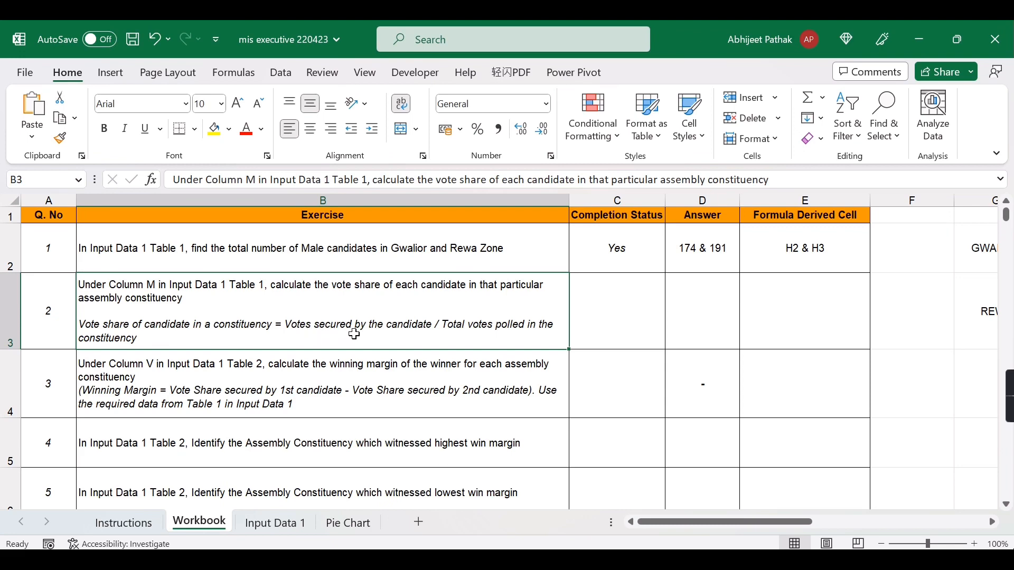
pyautogui.click(275, 523)
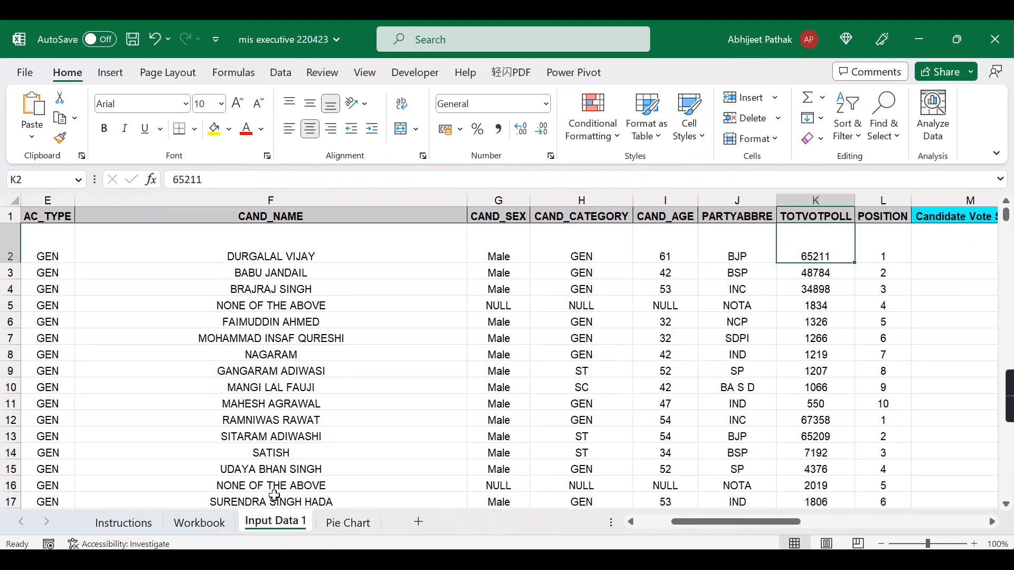
# Step: Reread question 2 in the Workbook sheet and the Instructions sheet, and return to Input Data 1
pyautogui.click(206, 525)
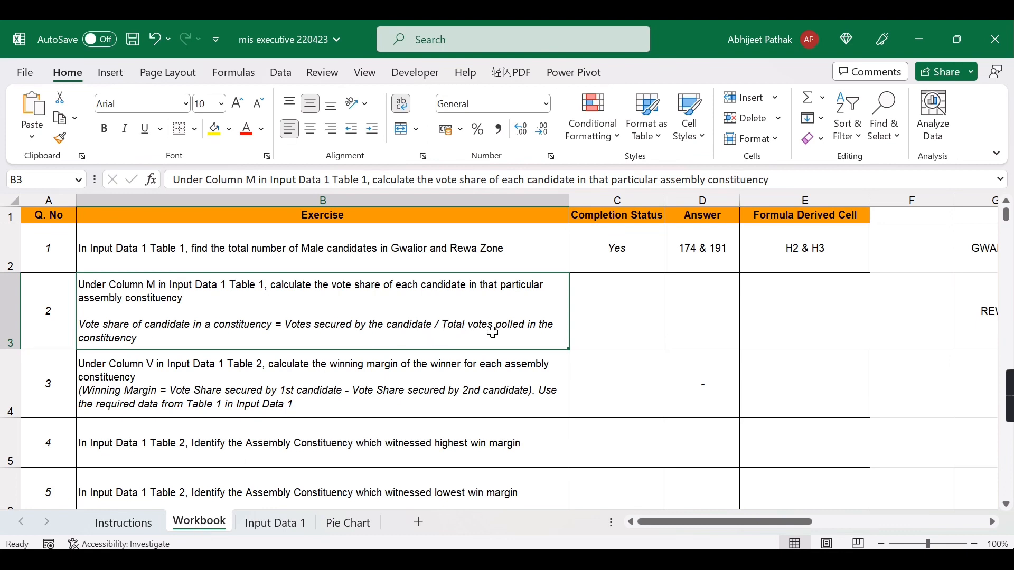
pyautogui.click(139, 523)
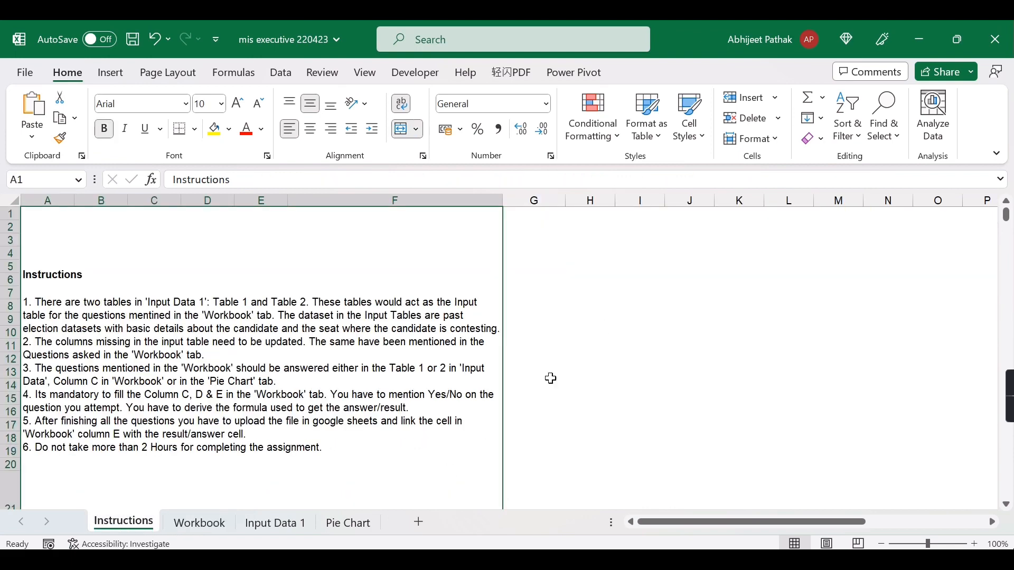
pyautogui.click(285, 525)
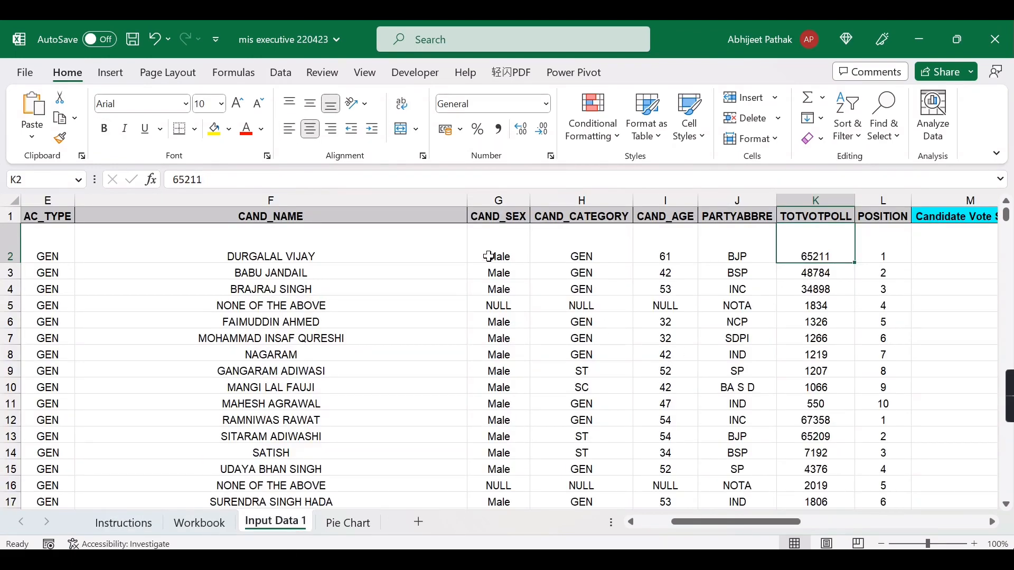
# Step: Highlight the Sheopur rows of the AC_NAME column, D2:D11, to see which candidates belong to that constituency
pyautogui.press('Left')
pyautogui.press('Left')
pyautogui.press('Home')
pyautogui.press('Right')
pyautogui.press('Right')
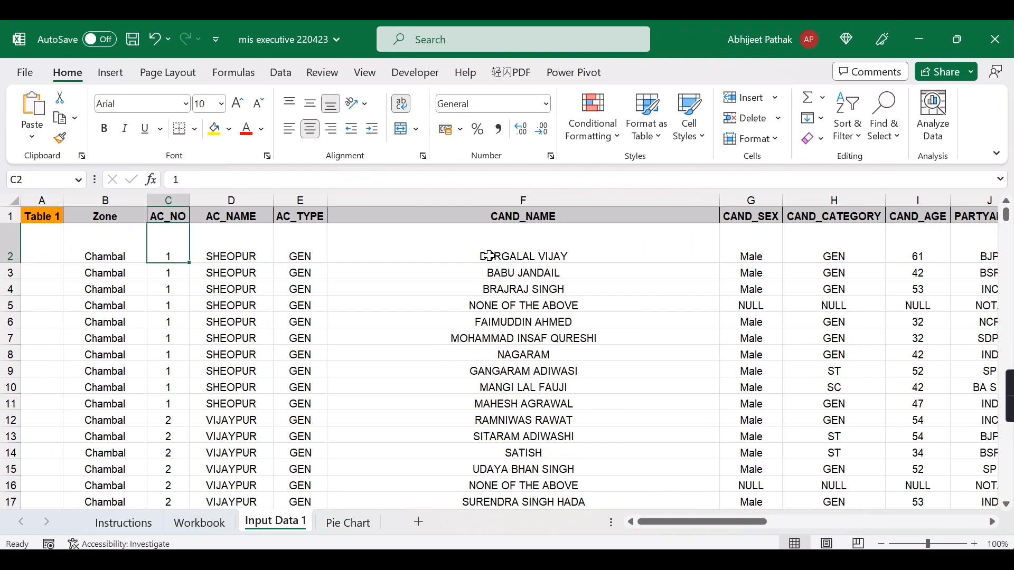
pyautogui.press('Left')
pyautogui.press('Right')
pyautogui.press('Right')
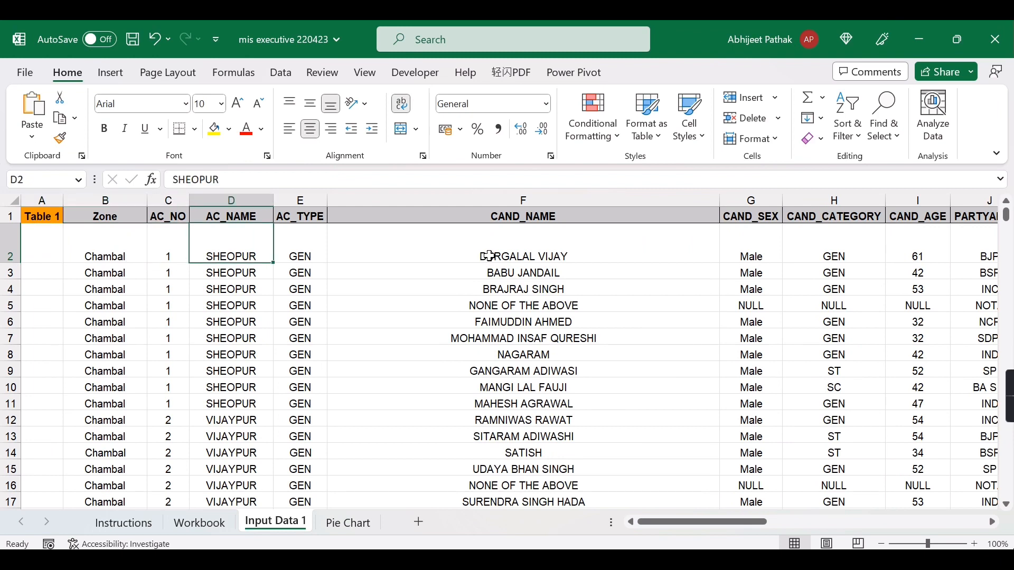
pyautogui.hotkey('shift', 'Down')
pyautogui.hotkey('shift', 'Down')
pyautogui.hotkey('shift', 'Down')
pyautogui.hotkey('shift', 'Down')
pyautogui.hotkey('shift', 'Down')
pyautogui.hotkey('shift', 'Down')
pyautogui.hotkey('shift', 'Down')
pyautogui.hotkey('shift', 'Down')
pyautogui.hotkey('shift', 'Down')
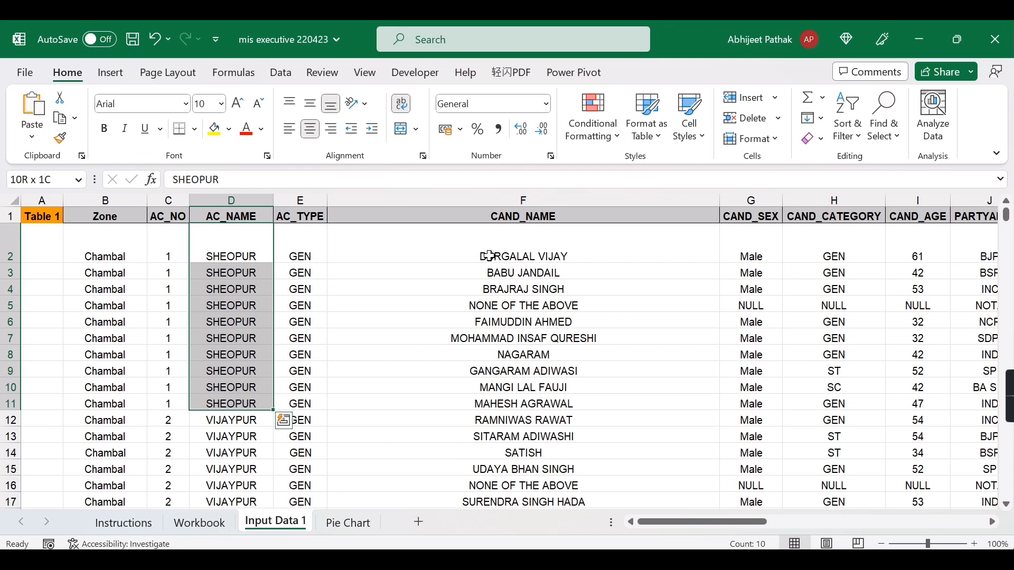
# Step: Highlight the Sheopur candidates' TOTVOTPOLL values in K2:K11 to check their sum, and select M2 under Candidate Vote Share
pyautogui.press('Right')
pyautogui.press('Right')
pyautogui.press('Right')
pyautogui.press('Right')
pyautogui.press('Right')
pyautogui.press('Right')
pyautogui.press('Right')
pyautogui.press('Right')
pyautogui.press('Right')
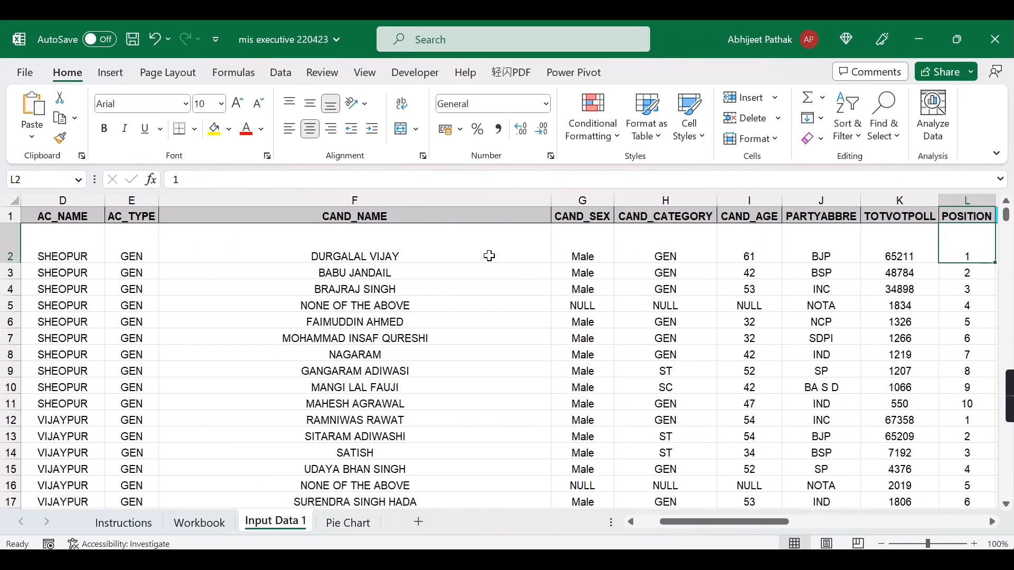
pyautogui.press('Left')
pyautogui.press('Left')
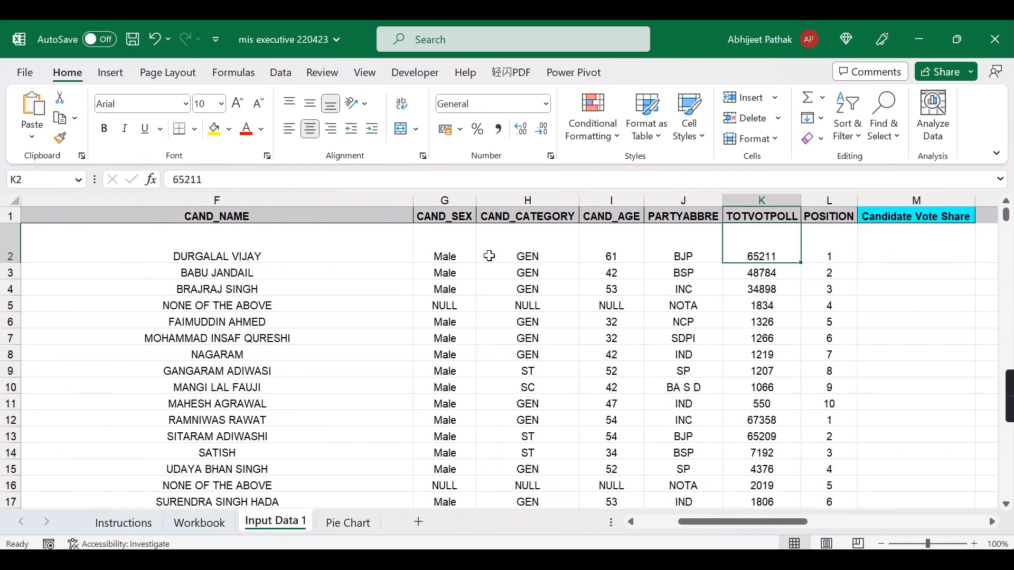
pyautogui.hotkey('shift', 'Down')
pyautogui.hotkey('shift', 'Down')
pyautogui.hotkey('shift', 'Down')
pyautogui.hotkey('shift', 'Down')
pyautogui.hotkey('shift', 'Down')
pyautogui.hotkey('shift', 'Down')
pyautogui.hotkey('shift', 'Down')
pyautogui.hotkey('shift', 'Down')
pyautogui.hotkey('shift', 'Down')
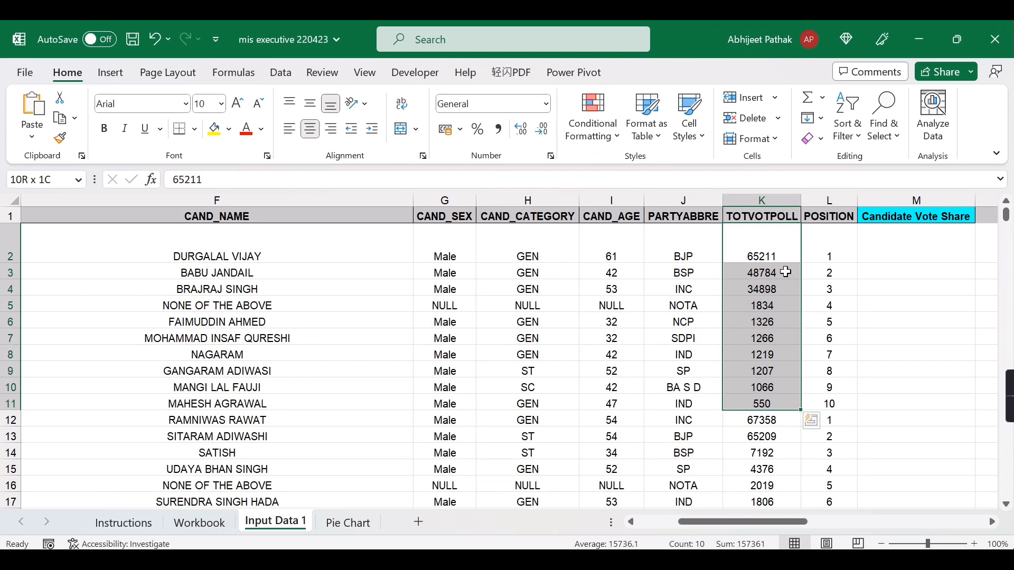
pyautogui.click(895, 258)
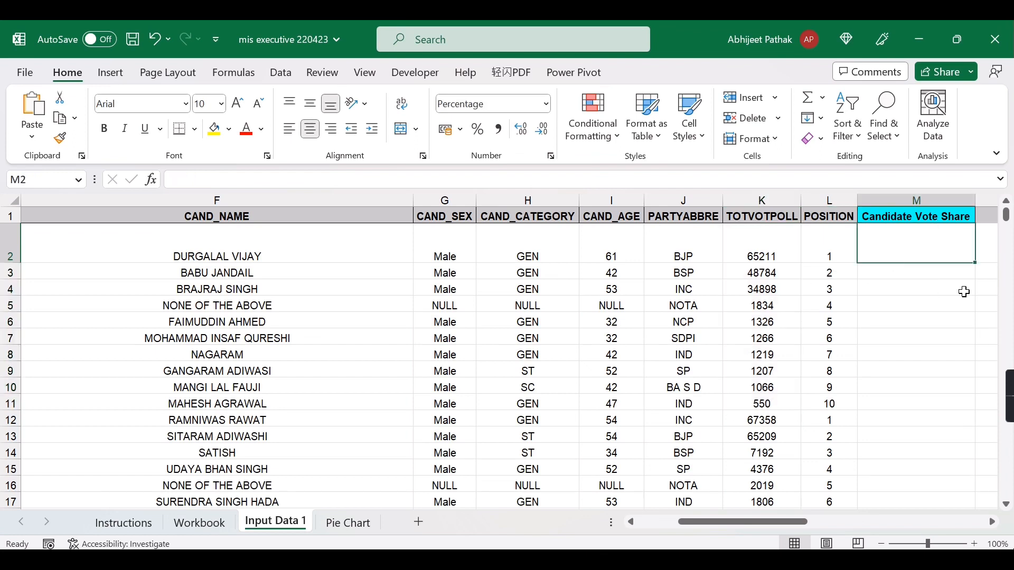
pyautogui.write('=')
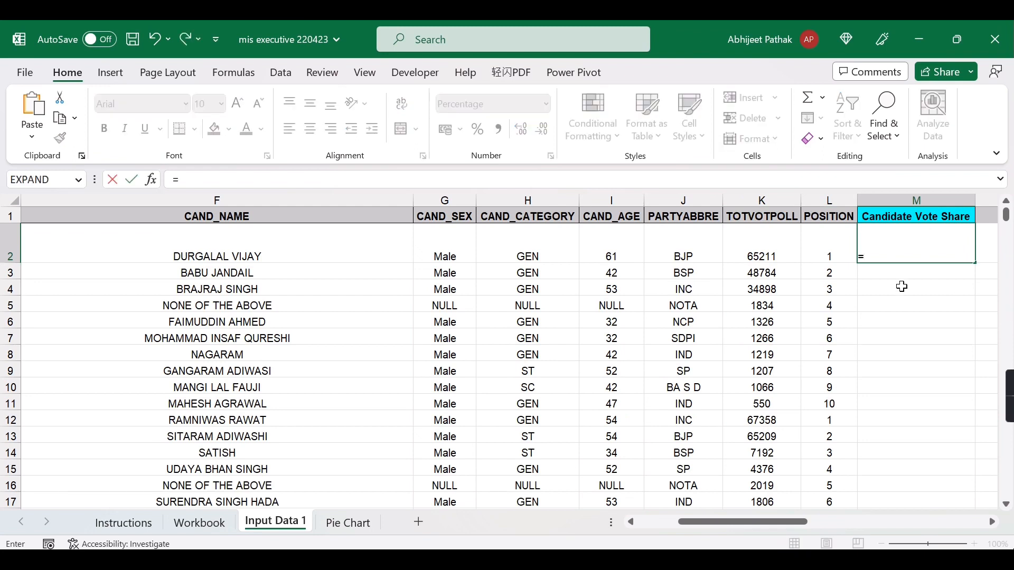
pyautogui.press('Left')
pyautogui.press('Left')
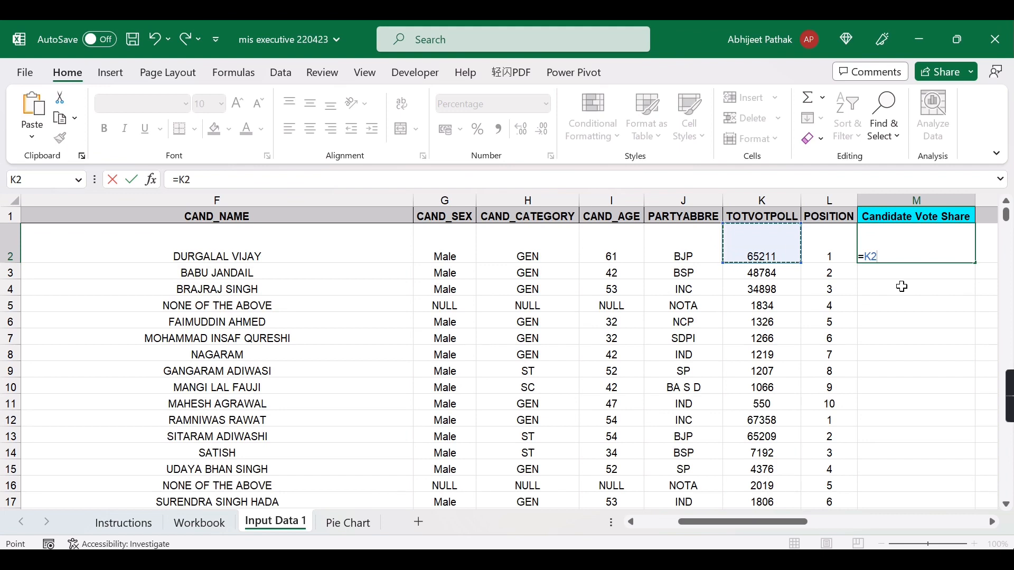
pyautogui.write('/')
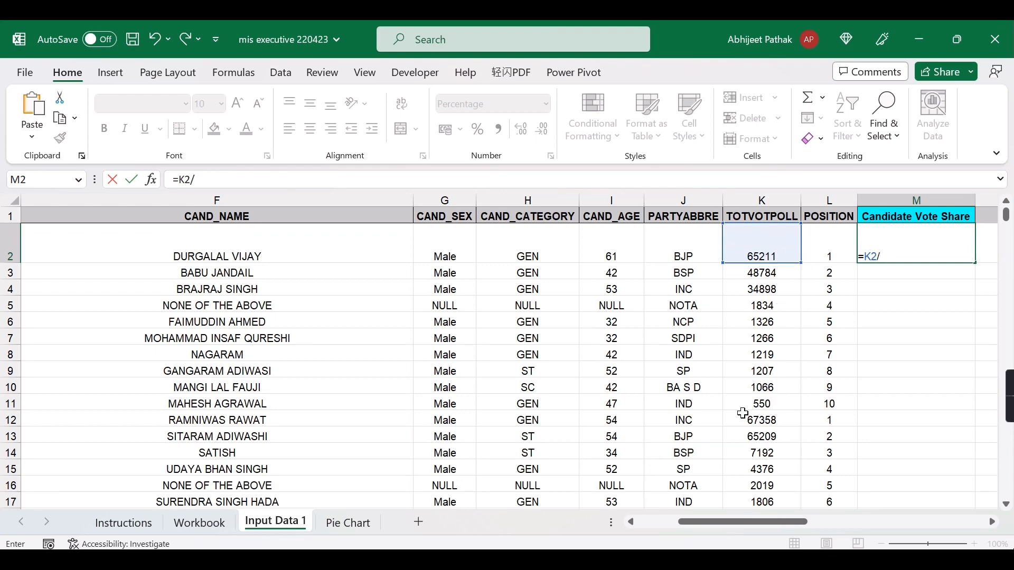
pyautogui.click(200, 523)
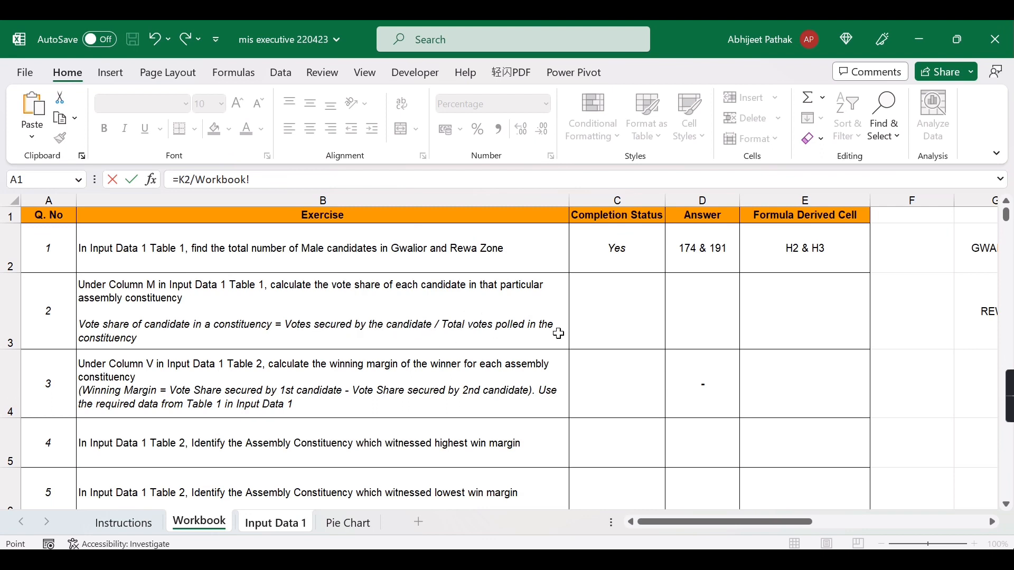
pyautogui.click(151, 527)
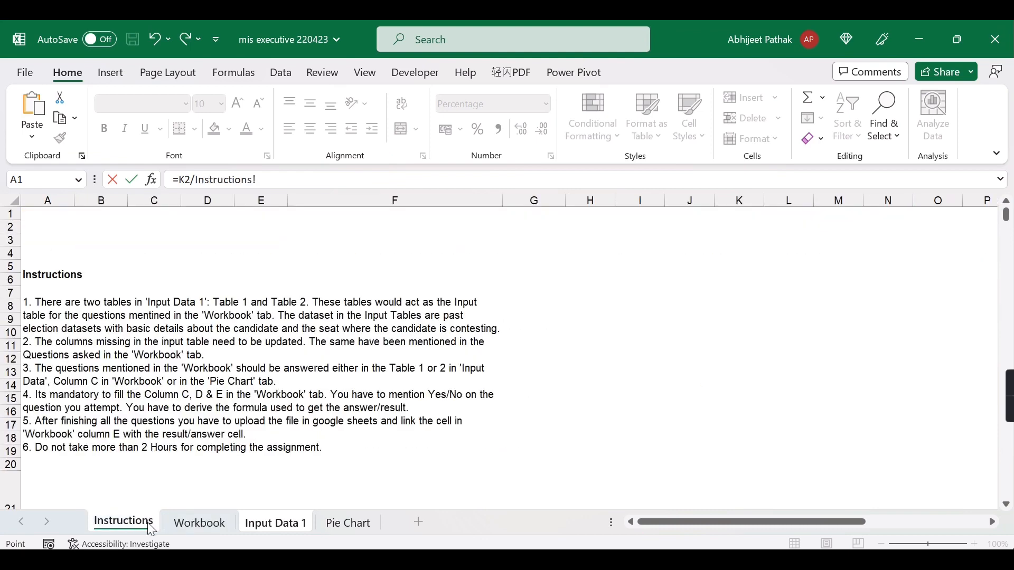
pyautogui.click(212, 523)
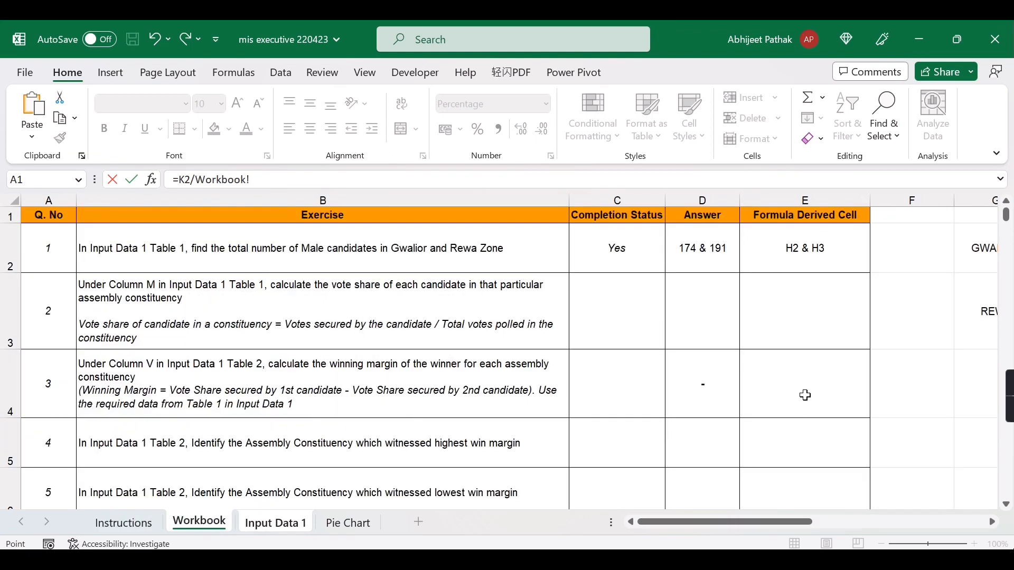
pyautogui.click(280, 525)
pyautogui.press('Escape')
# Step: Begin the vote share formula in M2 as K2 divided by SUMIFS, with the absolute sum range $K$2:$K$2134
pyautogui.write('=')
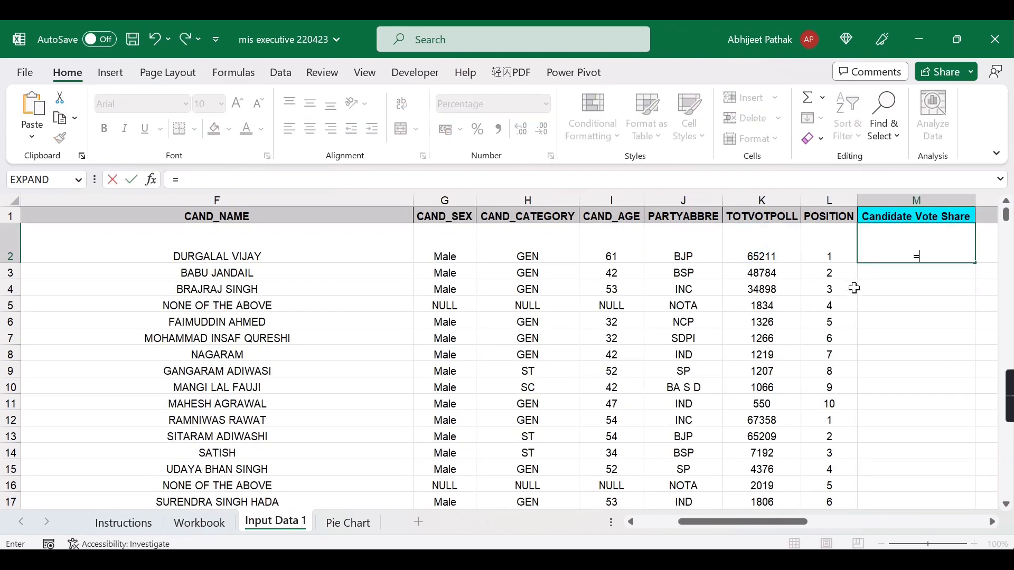
pyautogui.press('Left')
pyautogui.press('Left')
pyautogui.write('/')
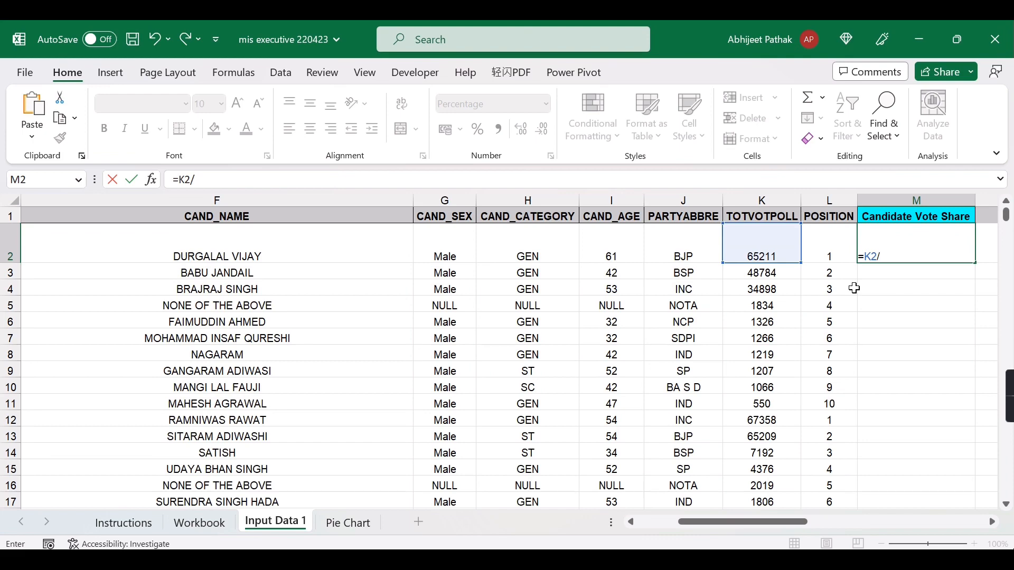
pyautogui.moveTo(686, 524); pyautogui.dragTo(656, 528)
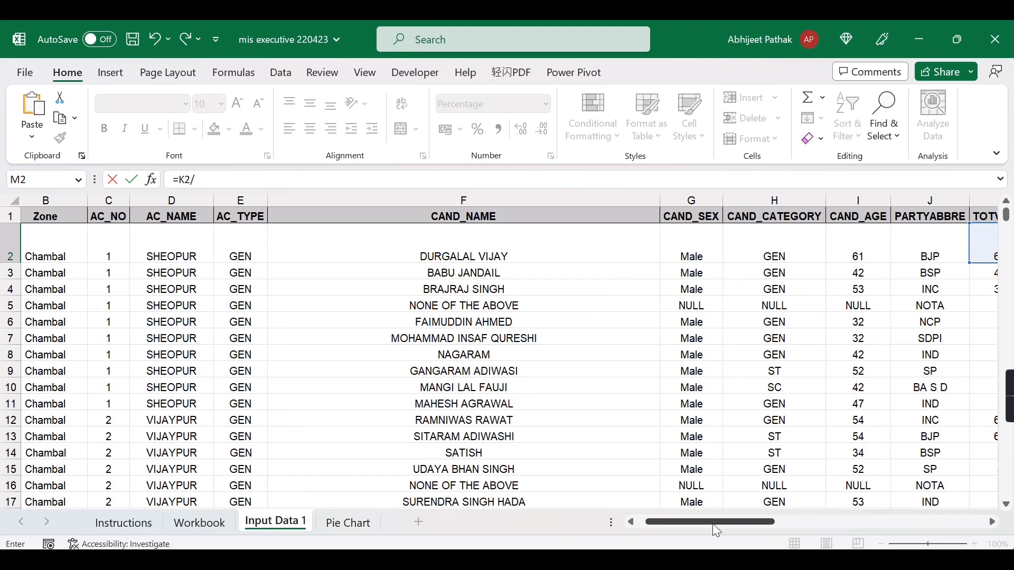
pyautogui.moveTo(712, 524); pyautogui.dragTo(754, 524)
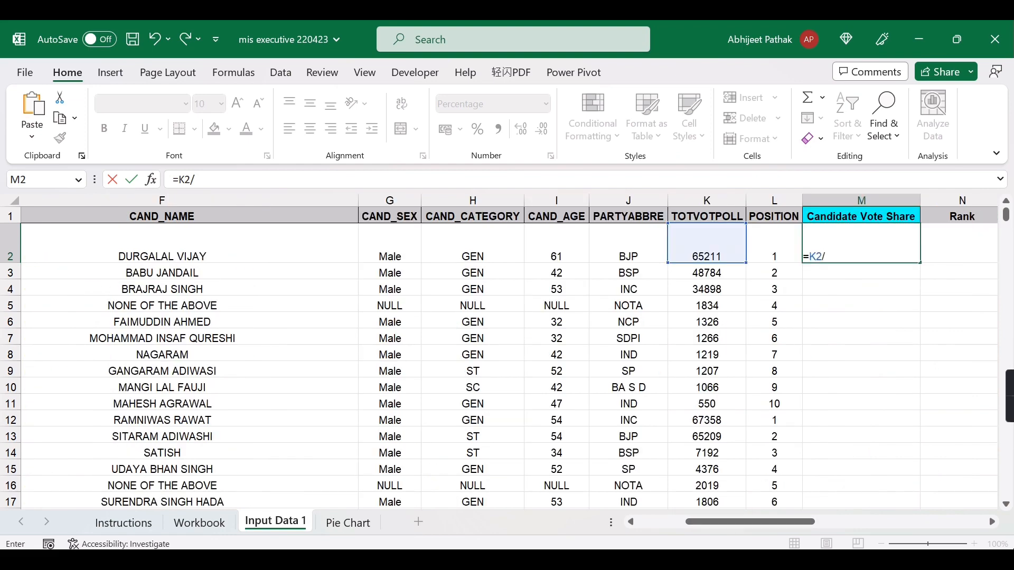
pyautogui.write('SUMIFS')
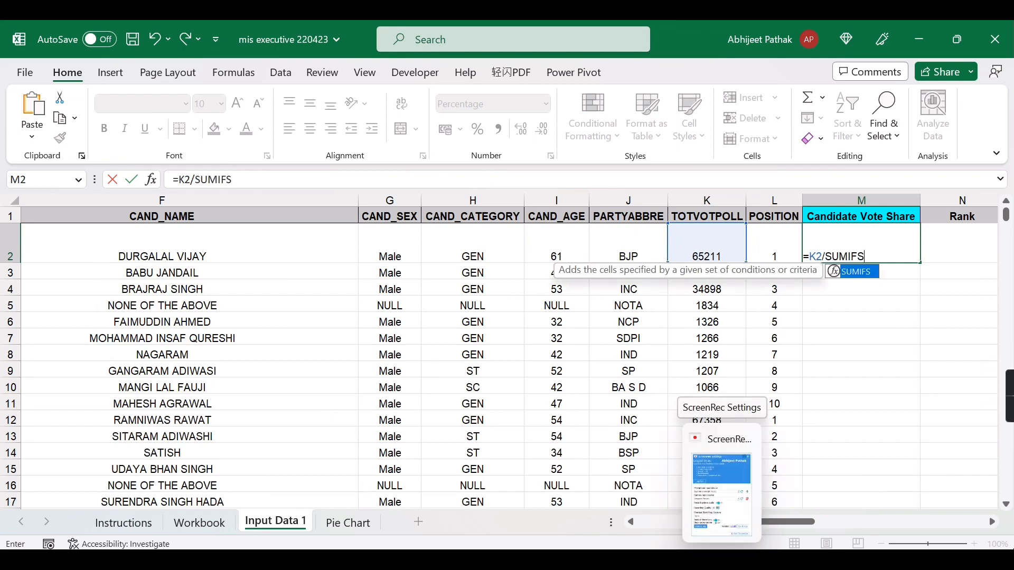
pyautogui.write('(')
pyautogui.press('Left')
pyautogui.press('Left')
pyautogui.hotkey('ctrl', 'shift', 'Down')
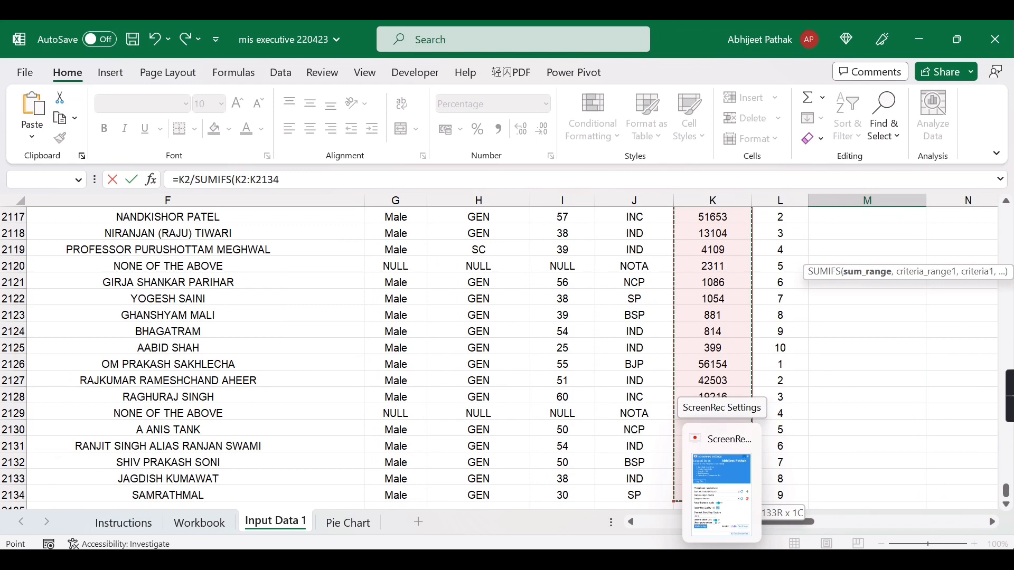
pyautogui.press('F4')
pyautogui.write(',')
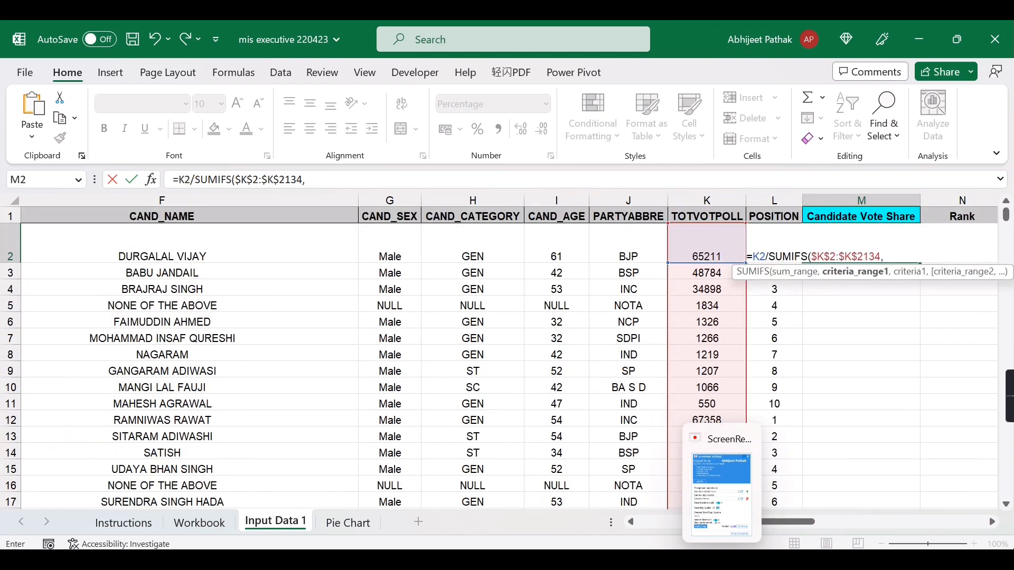
# Step: Complete the SUMIFS with criteria range $D$2:$D$2134 and criterion D2, and enter the formula in M2
pyautogui.press('Left')
pyautogui.press('Left')
pyautogui.press('Left')
pyautogui.press('Left')
pyautogui.press('Left')
pyautogui.press('Left')
pyautogui.press('Left')
pyautogui.press('Left')
pyautogui.press('Left')
pyautogui.hotkey('ctrl', 'shift', 'Down')
pyautogui.press('F4')
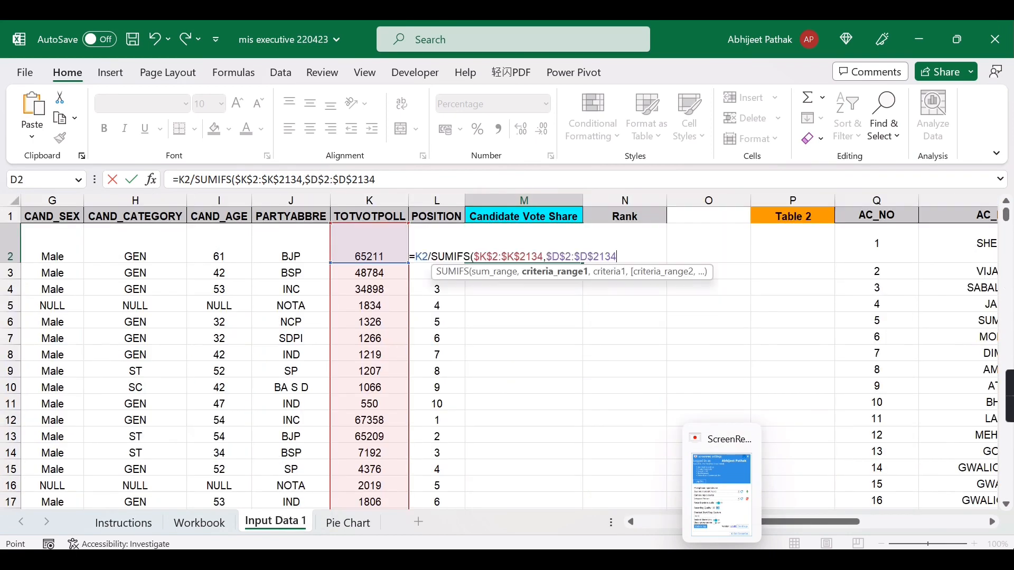
pyautogui.write(',')
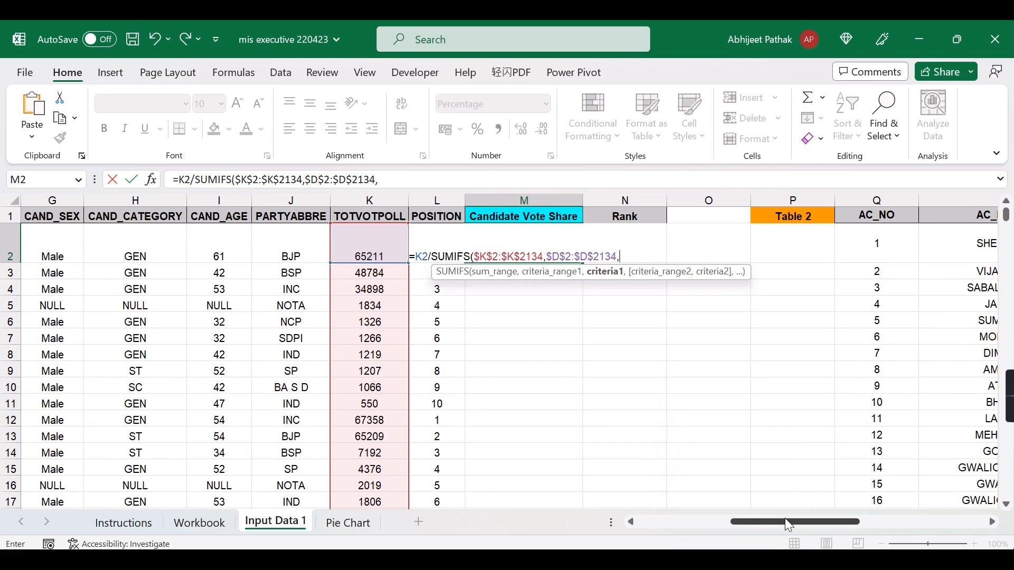
pyautogui.moveTo(782, 521); pyautogui.dragTo(664, 522)
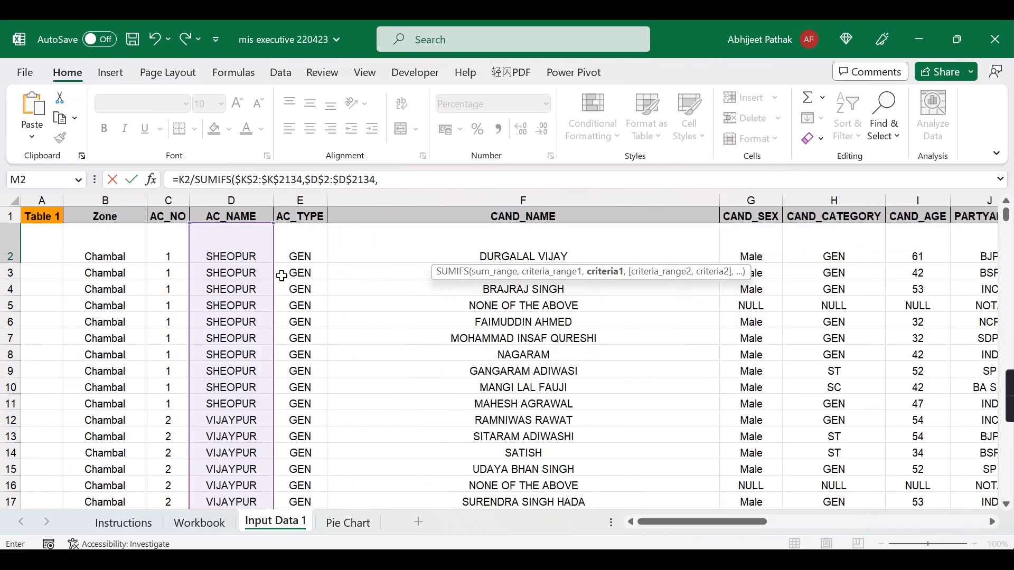
pyautogui.click(249, 253)
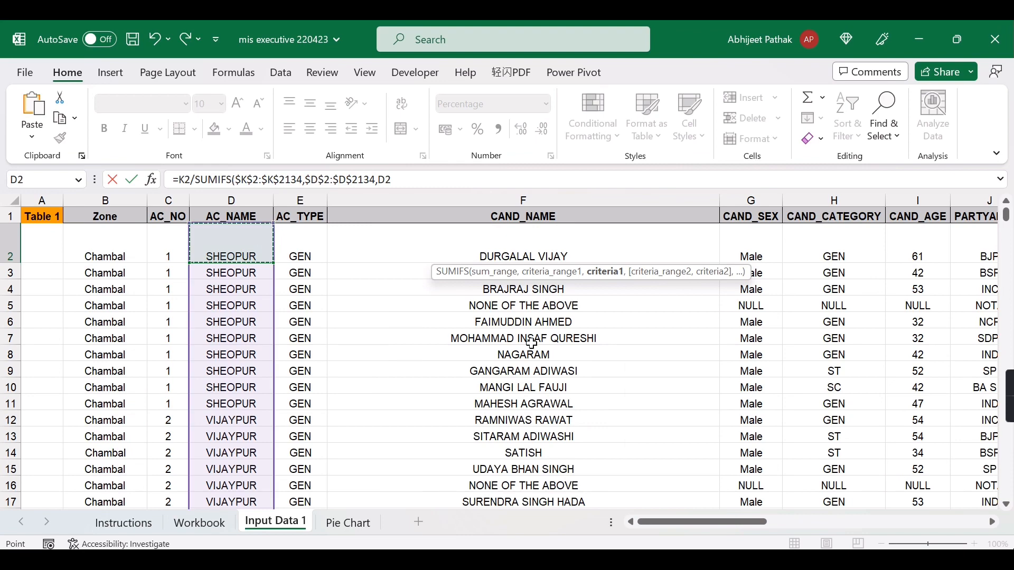
pyautogui.write(')')
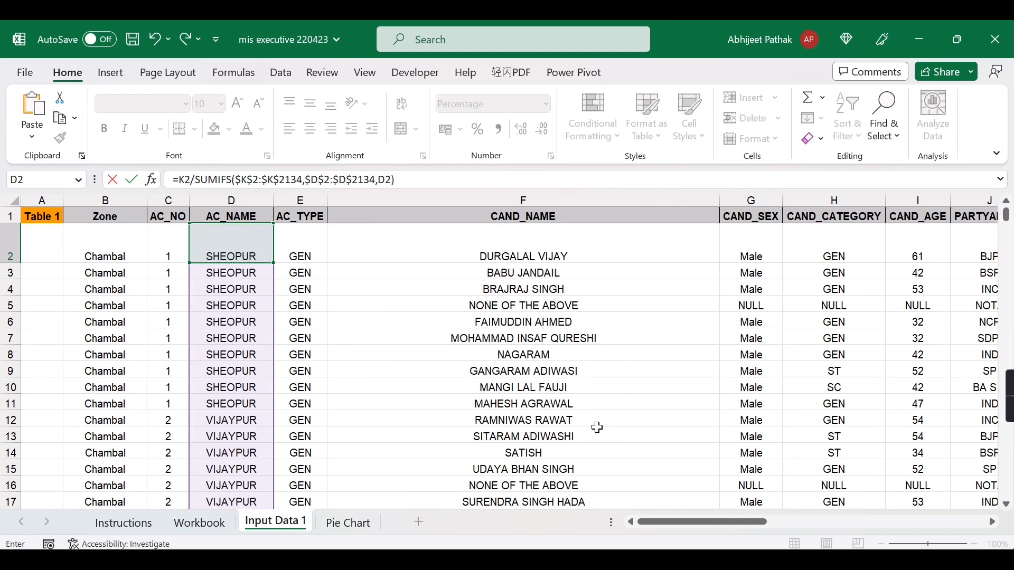
pyautogui.hotkey('ctrl', 'Return')
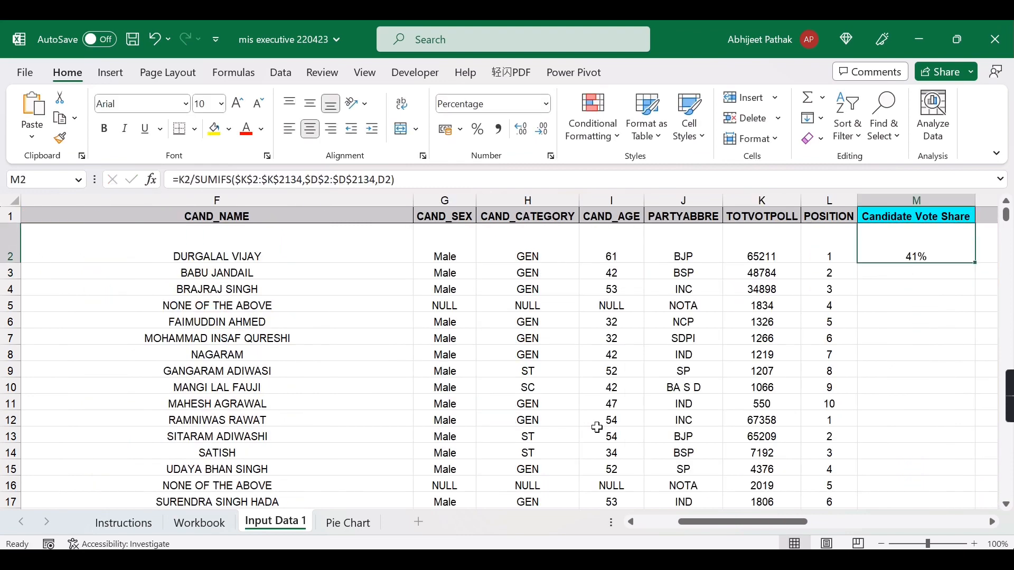
# Step: Show M2 as a number with five decimals, and restore its percentage format
pyautogui.moveTo(771, 527); pyautogui.dragTo(851, 525)
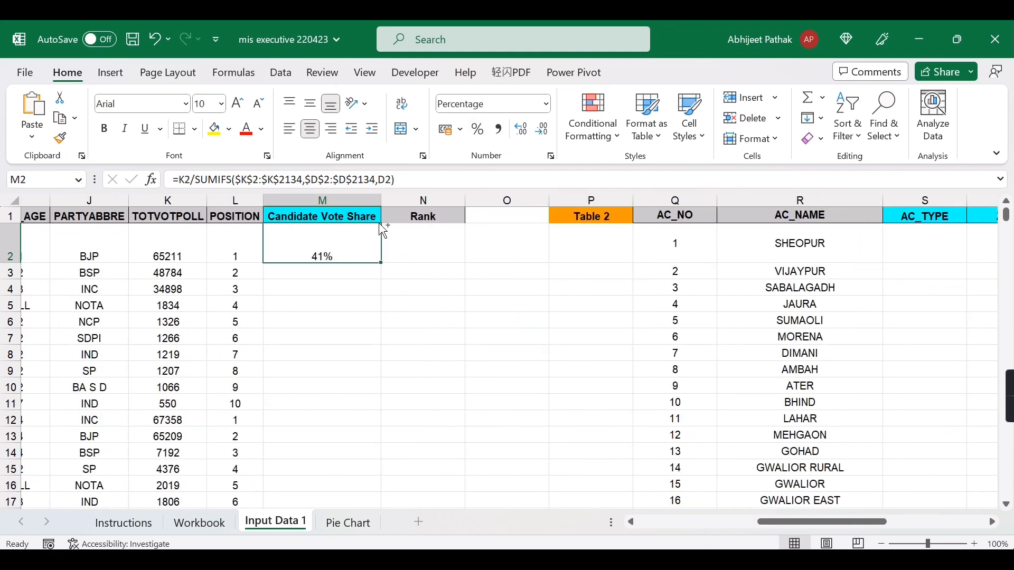
pyautogui.hotkey('ctrl', 'shift', '1')
pyautogui.click(523, 131)
pyautogui.click(523, 130)
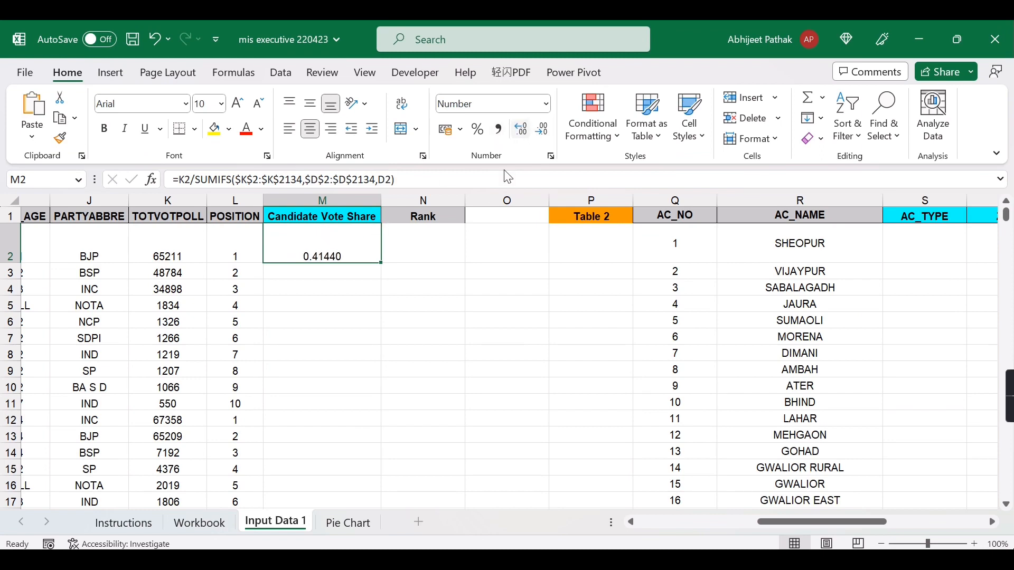
pyautogui.moveTo(325, 288); pyautogui.dragTo(332, 255)
pyautogui.click(332, 255)
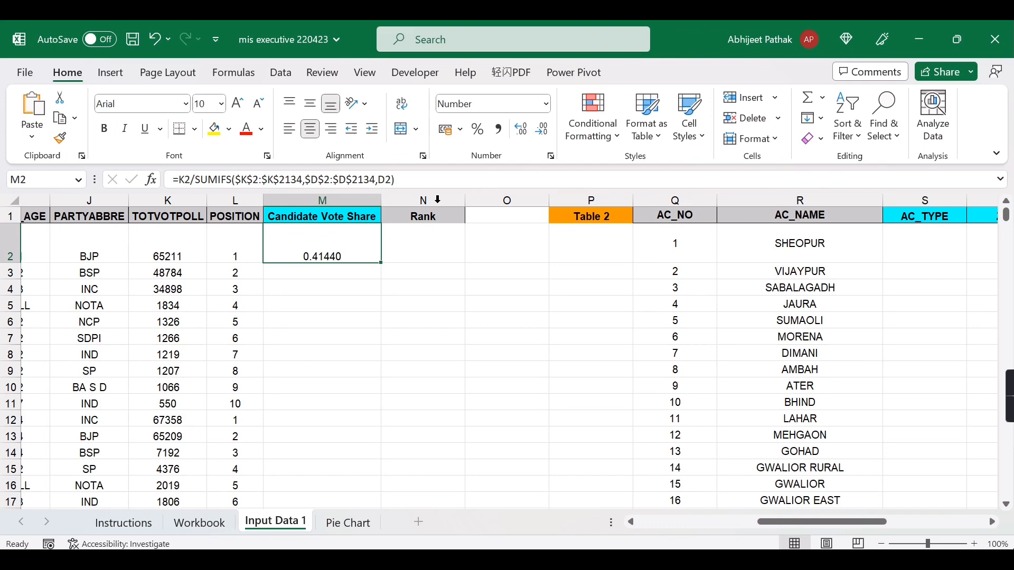
pyautogui.click(474, 130)
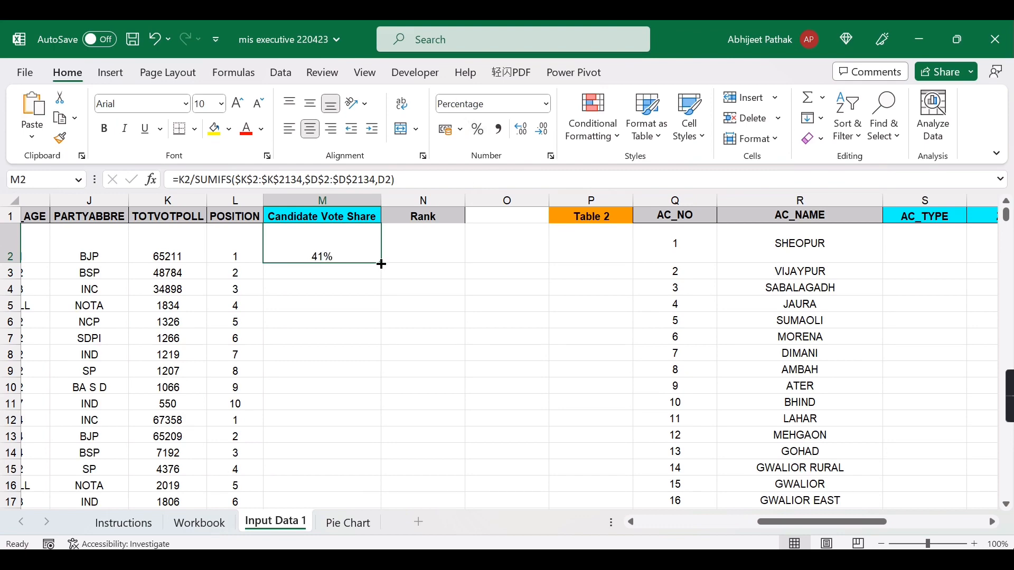
# Step: Fill the M2 vote share formula partway down the Candidate Vote Share column, and copy cell M2
pyautogui.moveTo(381, 264); pyautogui.dragTo(384, 480)
pyautogui.hotkey('ctrl', 'Up')
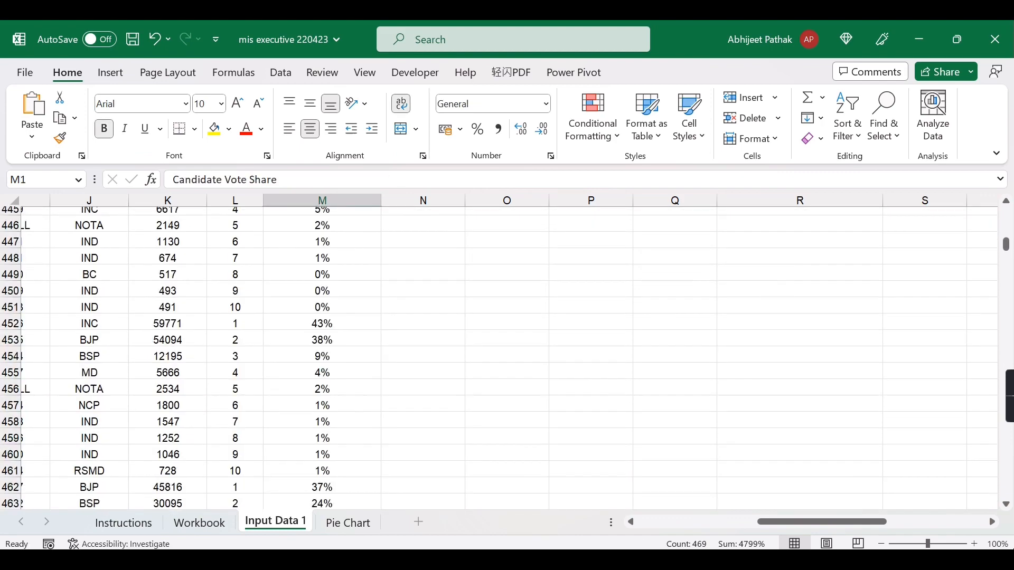
pyautogui.press('Down')
pyautogui.hotkey('ctrl', 'c')
pyautogui.press('Down')
pyautogui.hotkey('ctrl', 'shift', 'Down')
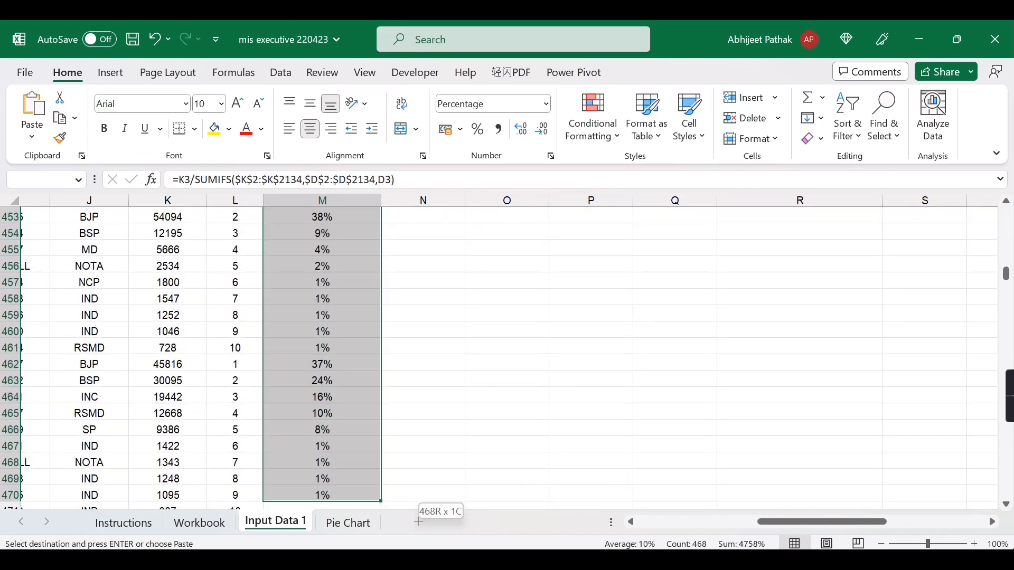
# Step: Paste the copied vote share formula into M2:M2134, down to the last candidate row
pyautogui.press('Left')
pyautogui.hotkey('ctrl', 'Down')
pyautogui.press('Right')
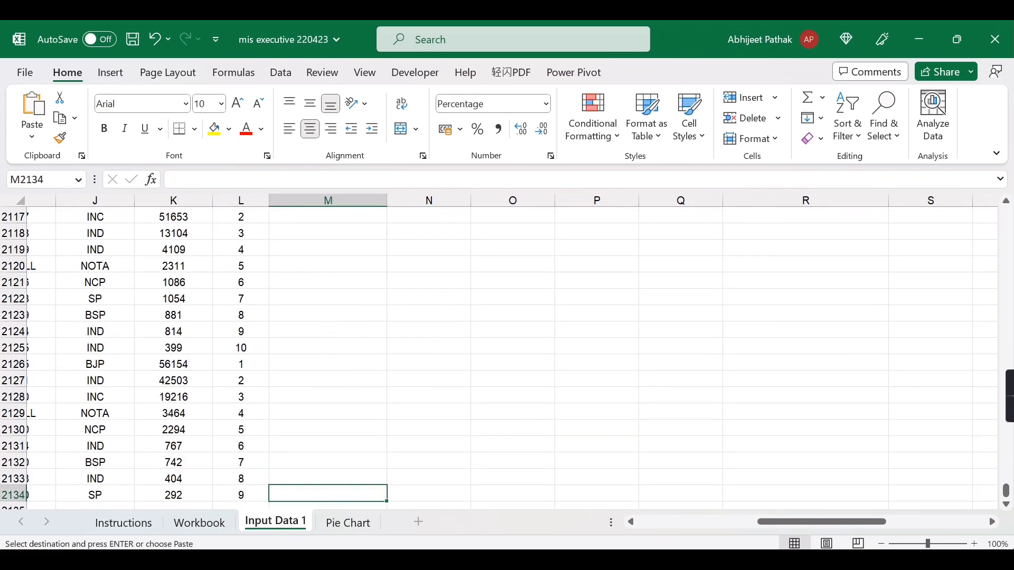
pyautogui.hotkey('ctrl', 'shift', 'Up')
pyautogui.hotkey('ctrl', 'shift', 'Up')
pyautogui.hotkey('ctrl', 'v')
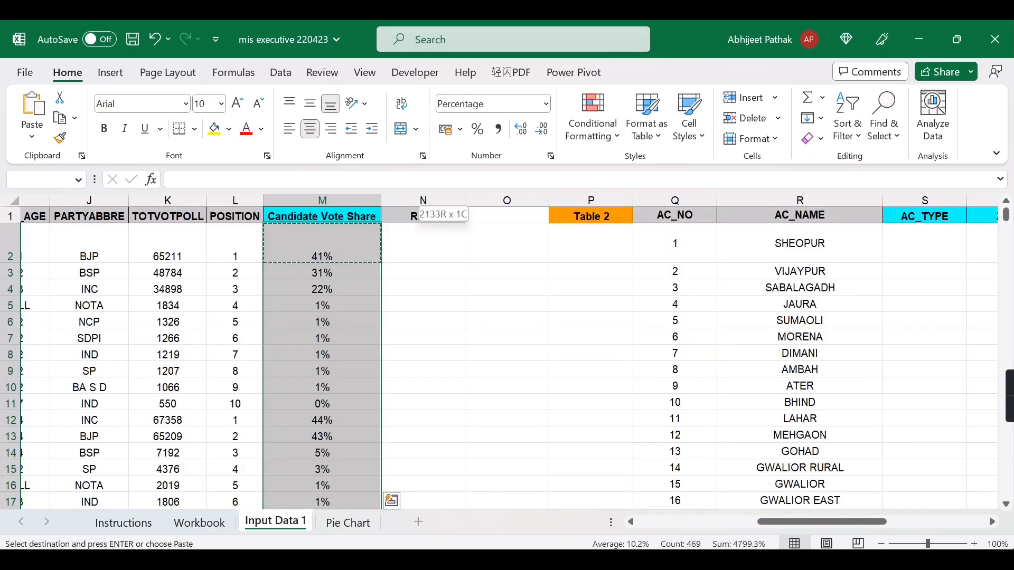
pyautogui.hotkey('ctrl', 'v')
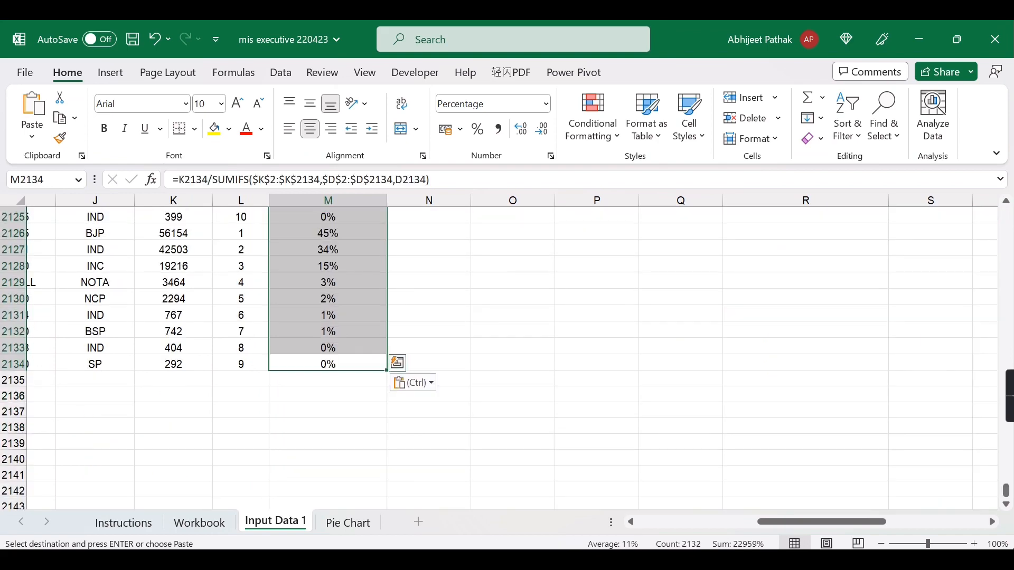
pyautogui.hotkey('ctrl', 'Up')
pyautogui.press('Escape')
# Step: Highlight the Sheopur entries under AC_NAME, starting from D2
pyautogui.press('Left')
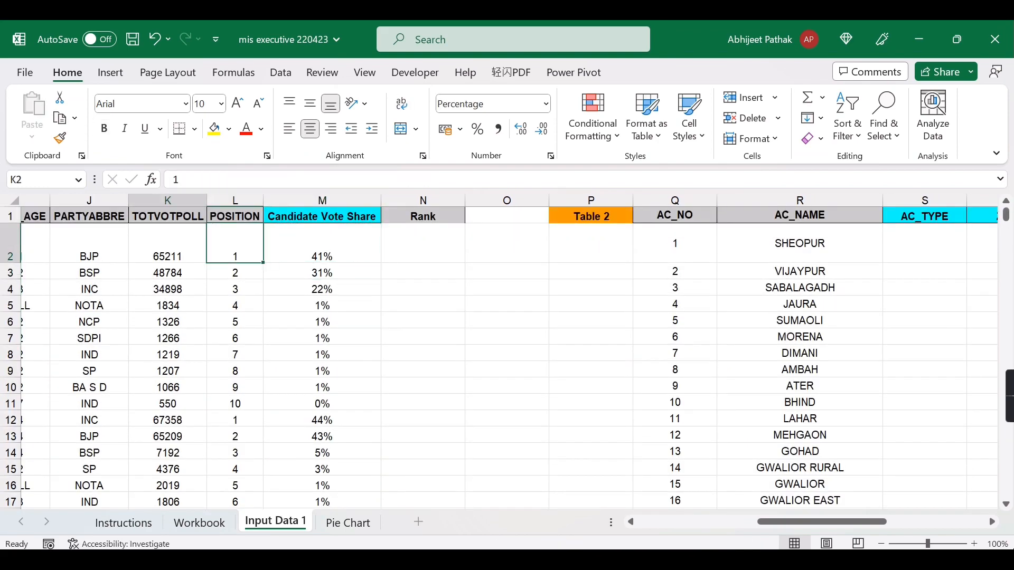
pyautogui.press('Left')
pyautogui.press('Left')
pyautogui.press('Left')
pyautogui.press('Left')
pyautogui.press('Left')
pyautogui.press('Left')
pyautogui.press('Left')
pyautogui.press('Left')
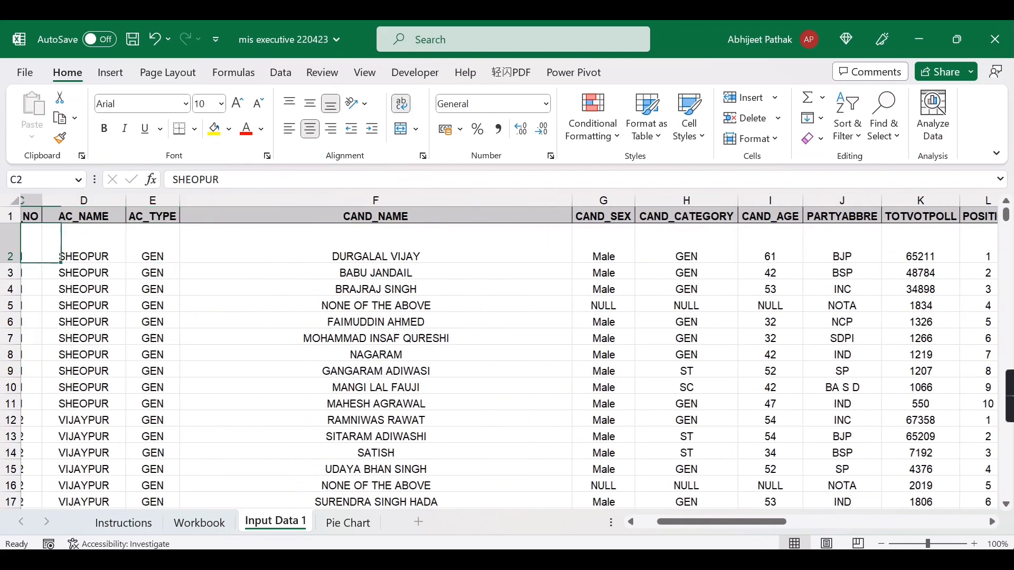
pyautogui.press('Right')
pyautogui.hotkey('shift', 'Down')
pyautogui.hotkey('shift', 'Down')
pyautogui.hotkey('shift', 'Down')
pyautogui.hotkey('shift', 'Down')
pyautogui.hotkey('shift', 'Down')
pyautogui.hotkey('shift', 'Down')
pyautogui.hotkey('shift', 'Down')
pyautogui.hotkey('shift', 'Down')
pyautogui.hotkey('shift', 'Down')
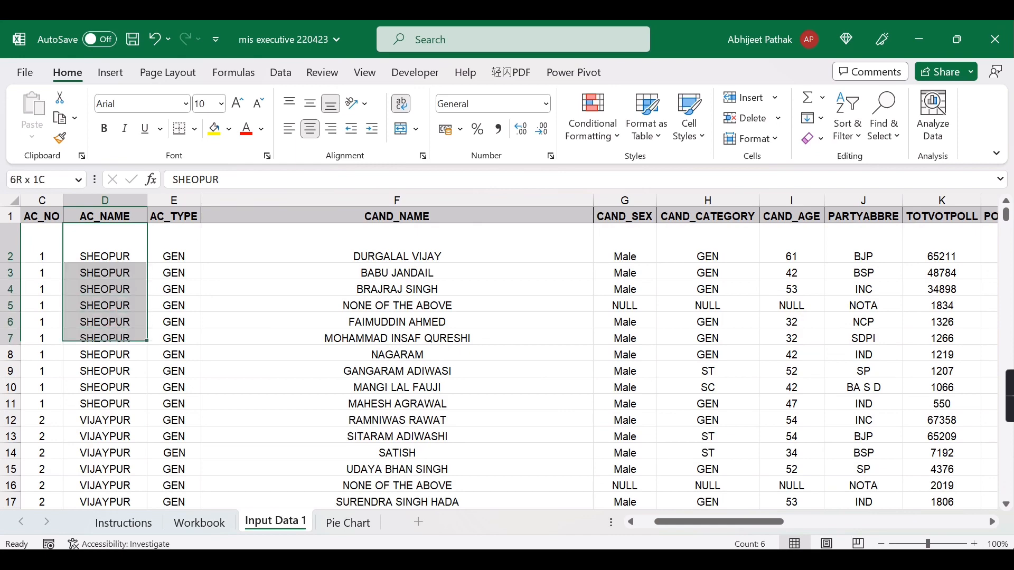
# Step: Review row 2 across to Candidate Vote Share, comparing the TOTVOTPOLL value in K2 with the formula in M2
pyautogui.press('Right')
pyautogui.press('Right')
pyautogui.press('Right')
pyautogui.press('Right')
pyautogui.press('Right')
pyautogui.press('Right')
pyautogui.press('Right')
pyautogui.press('Right')
pyautogui.press('Right')
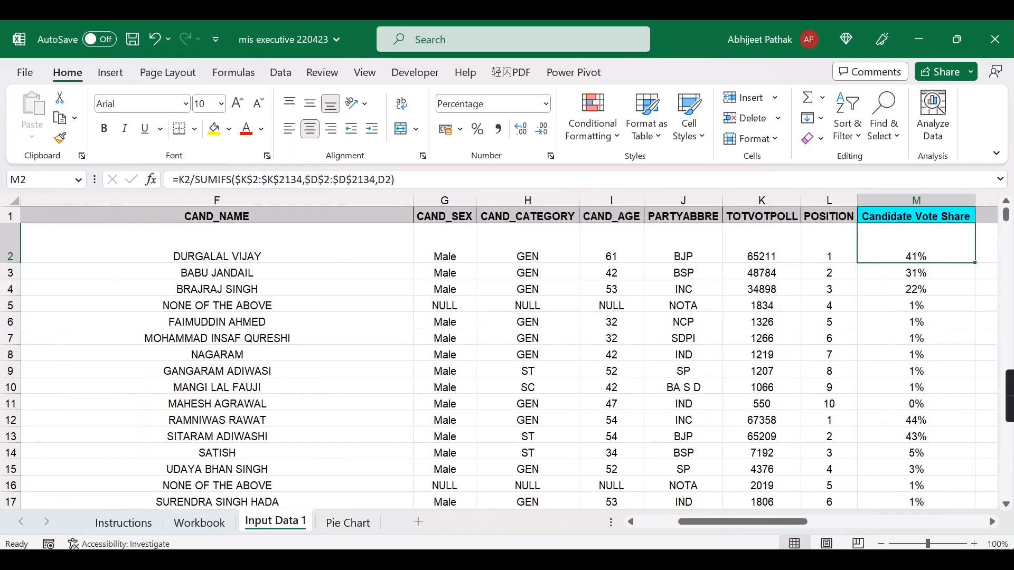
pyautogui.press('Right')
pyautogui.press('Left')
pyautogui.press('Left')
pyautogui.press('Left')
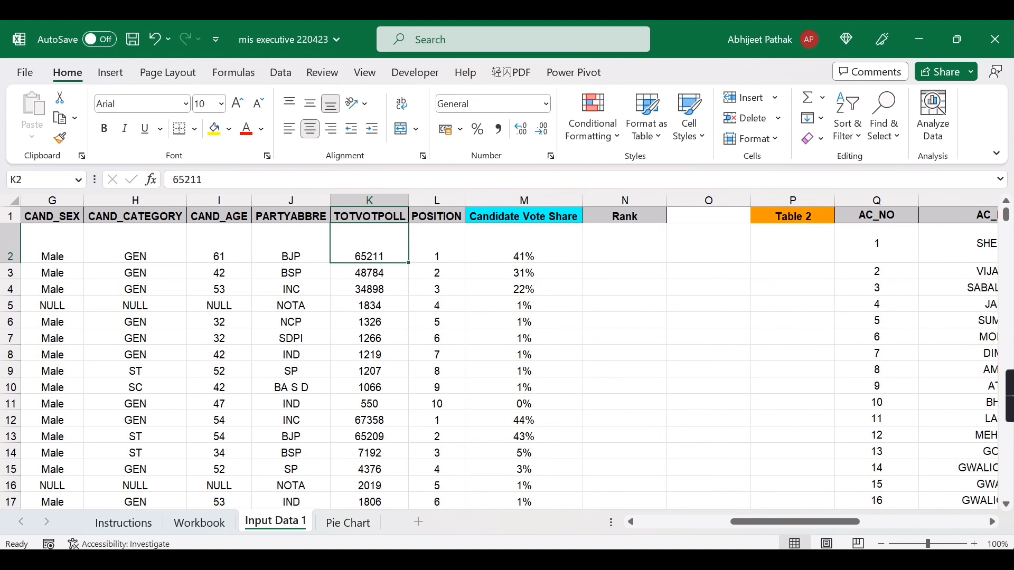
pyautogui.press('Right')
pyautogui.press('Right')
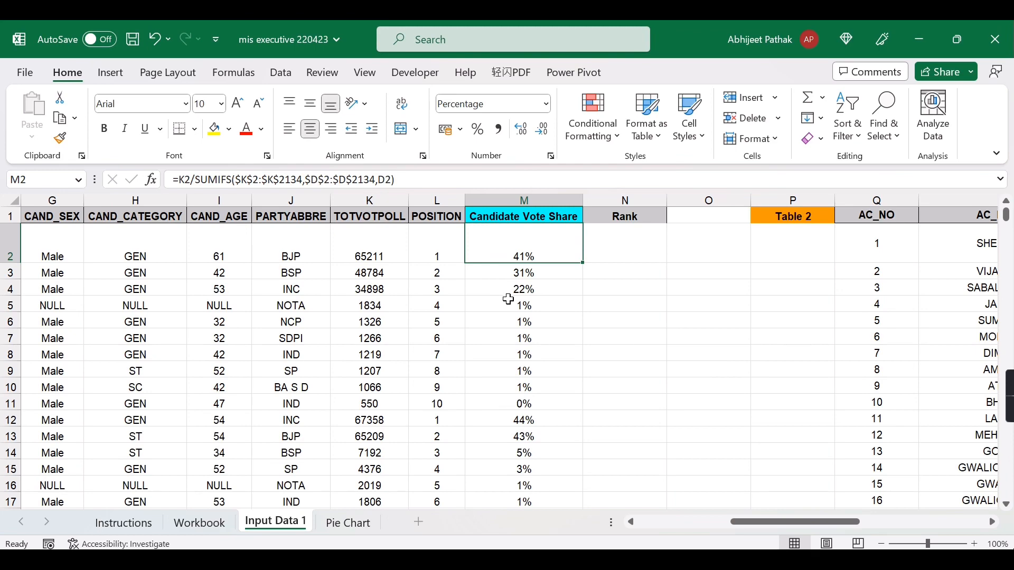
# Step: Highlight the Sheopur entries in D2:D11, and the whole TOTVOTPOLL column K used as the sum range
pyautogui.moveTo(766, 519); pyautogui.dragTo(684, 522)
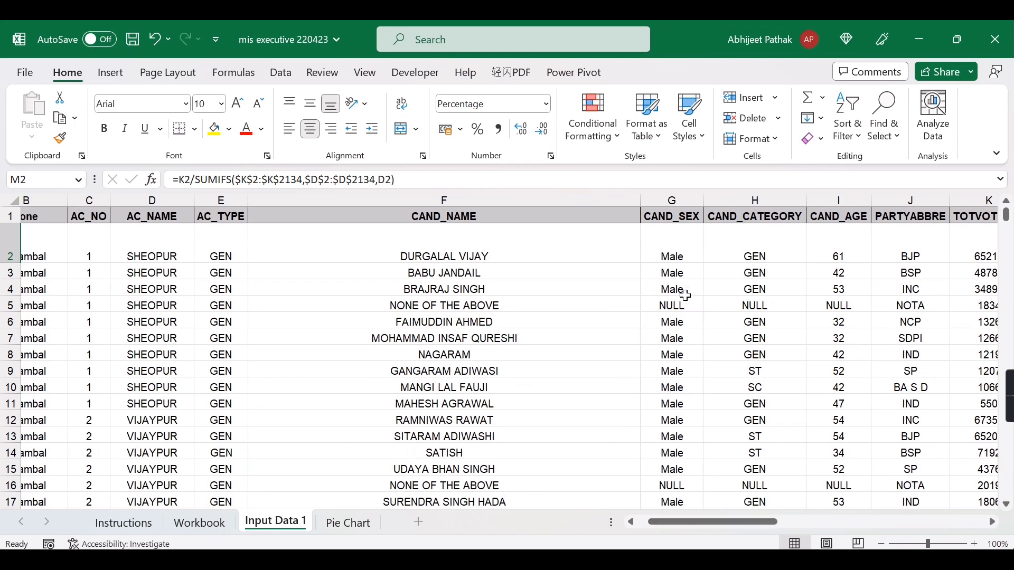
pyautogui.moveTo(168, 263); pyautogui.dragTo(163, 398)
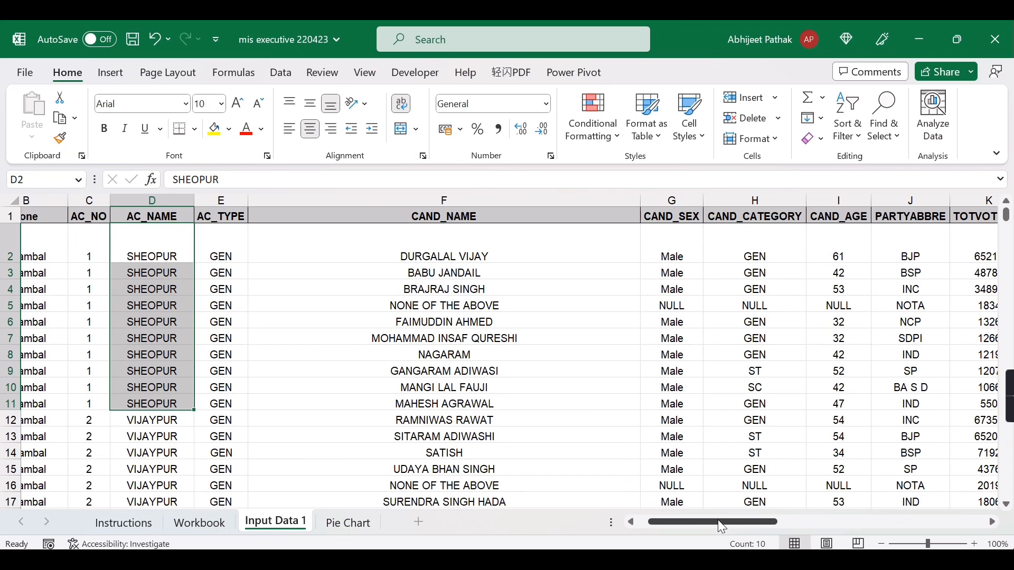
pyautogui.moveTo(718, 521); pyautogui.dragTo(777, 521)
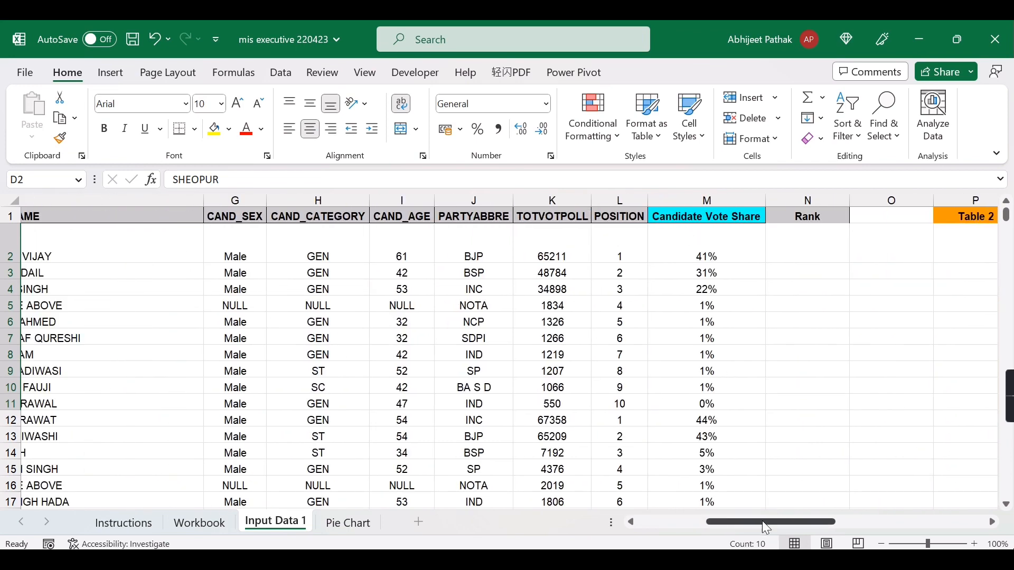
pyautogui.click(552, 200)
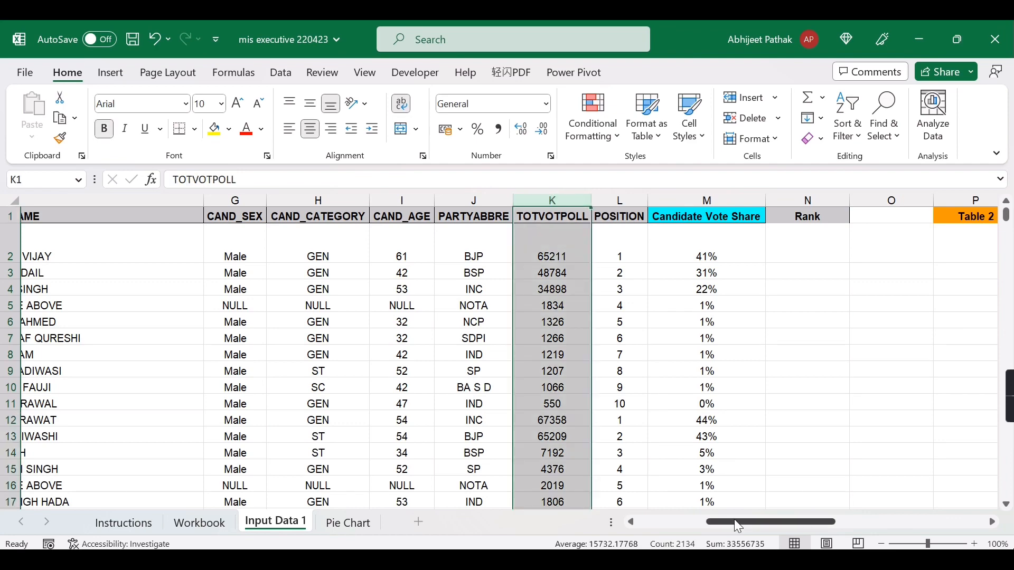
pyautogui.moveTo(734, 521); pyautogui.dragTo(640, 523)
pyautogui.moveTo(705, 520); pyautogui.dragTo(683, 522)
# Step: Highlight the Sheopur entries in D2:D11 again and their votes in K2:K11 to compare with the vote share in M2
pyautogui.click(237, 262)
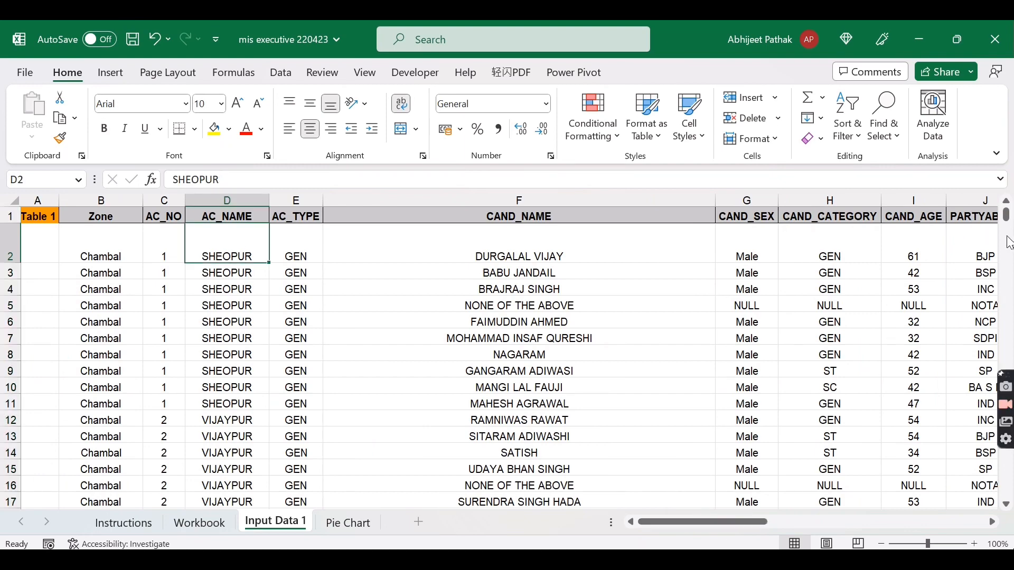
pyautogui.moveTo(729, 523)
pyautogui.mouseDown()
pyautogui.moveTo(756, 521)
pyautogui.moveTo(734, 521)
pyautogui.mouseUp()
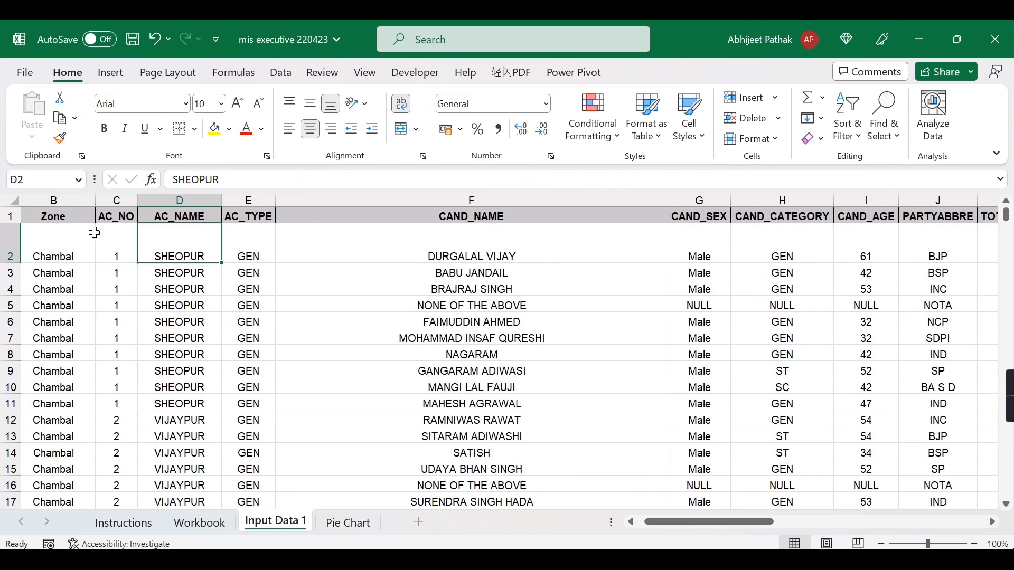
pyautogui.moveTo(185, 252); pyautogui.dragTo(186, 407)
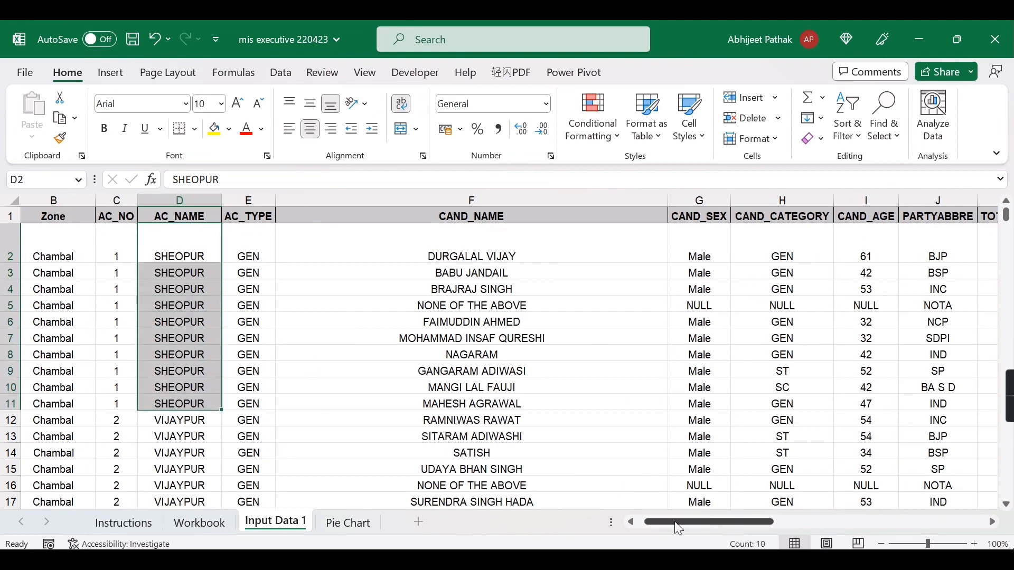
pyautogui.moveTo(677, 522); pyautogui.dragTo(740, 524)
pyautogui.click(586, 257)
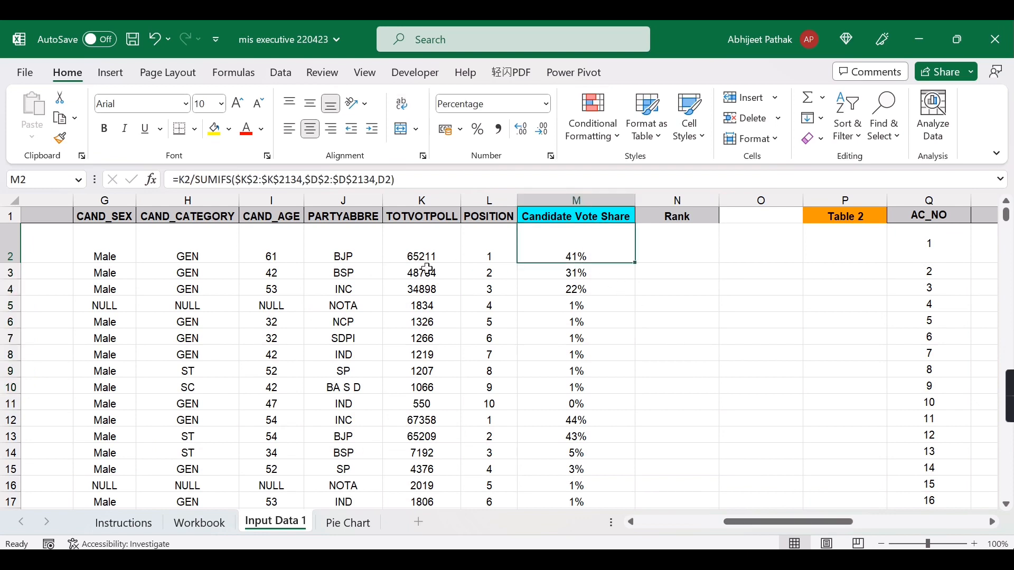
pyautogui.click(431, 272)
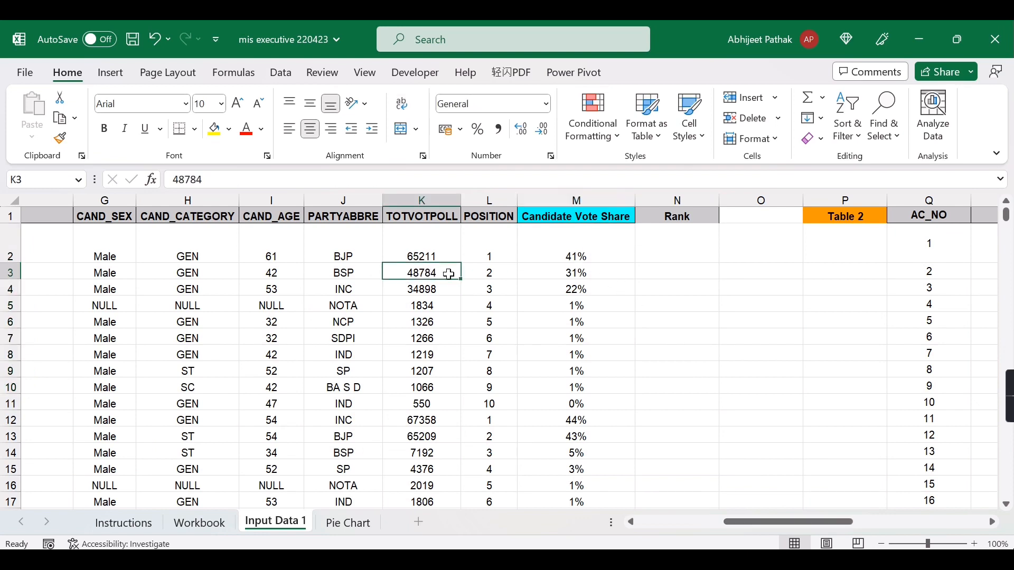
pyautogui.moveTo(432, 257); pyautogui.dragTo(431, 403)
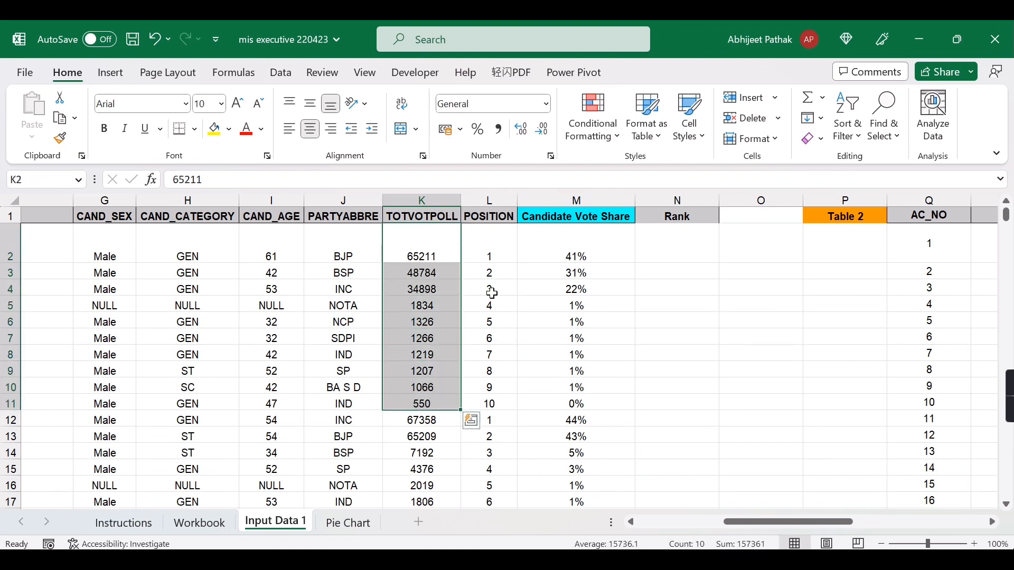
pyautogui.click(423, 307)
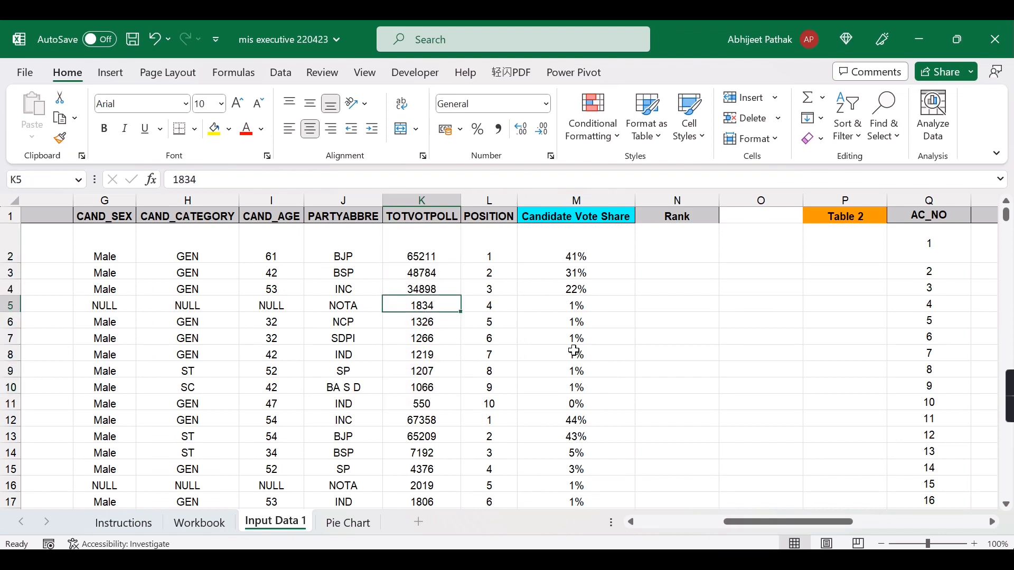
# Step: Locate the first Vijaypur row at D12 and highlight that constituency's votes in K12:K21 to check their sum
pyautogui.click(439, 423)
pyautogui.moveTo(703, 521); pyautogui.dragTo(630, 525)
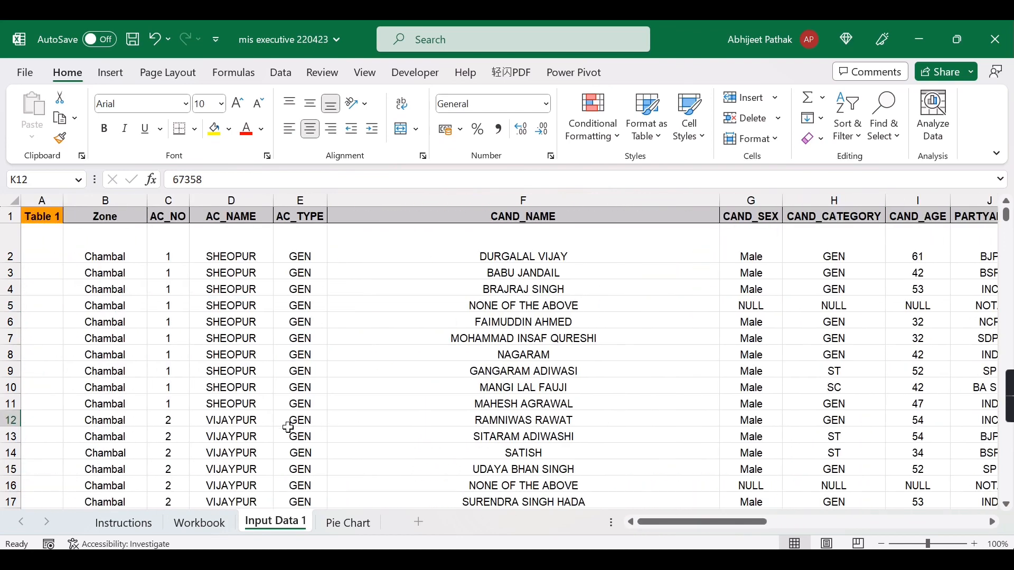
pyautogui.click(257, 423)
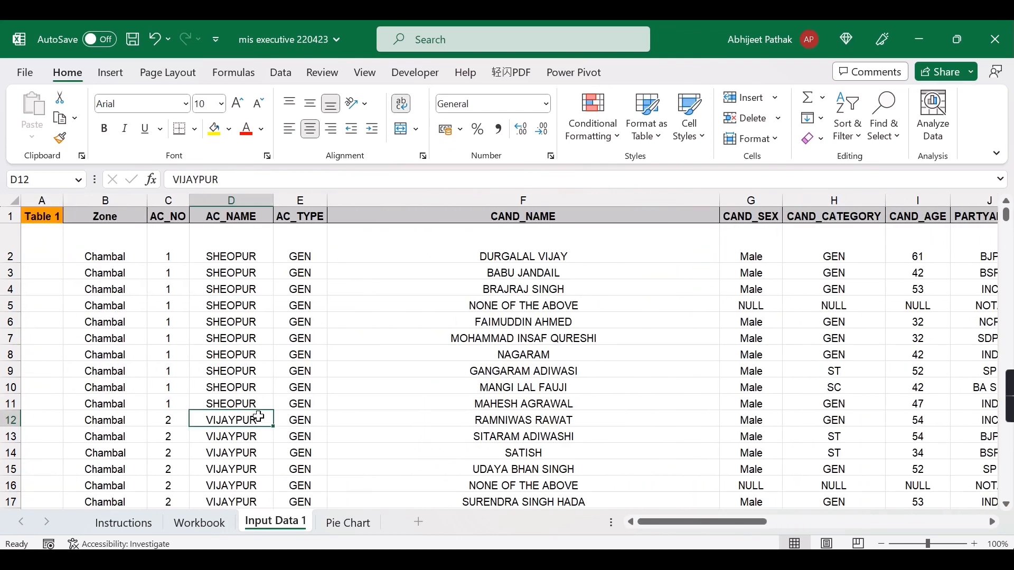
pyautogui.moveTo(692, 523); pyautogui.dragTo(753, 521)
pyautogui.moveTo(574, 434); pyautogui.dragTo(581, 381)
pyautogui.scroll(1, 710, 412)
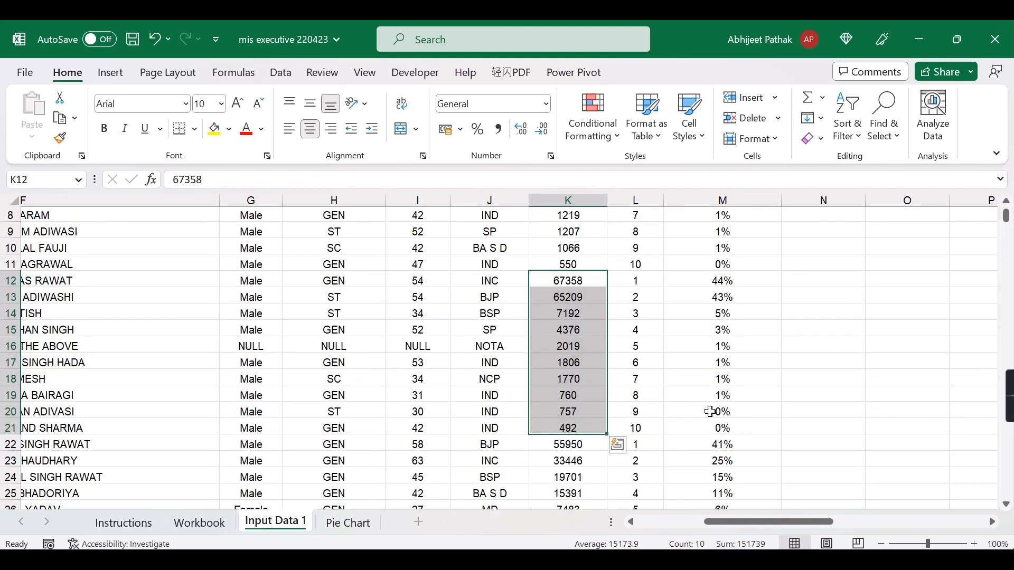
# Step: Examine row 12 from the AC_NO and AC_NAME columns across to POSITION and Candidate Vote Share
pyautogui.press('Left')
pyautogui.press('Left')
pyautogui.press('Left')
pyautogui.press('Left')
pyautogui.press('Left')
pyautogui.press('Left')
pyautogui.press('Left')
pyautogui.press('Left')
pyautogui.press('Left')
pyautogui.press('Left')
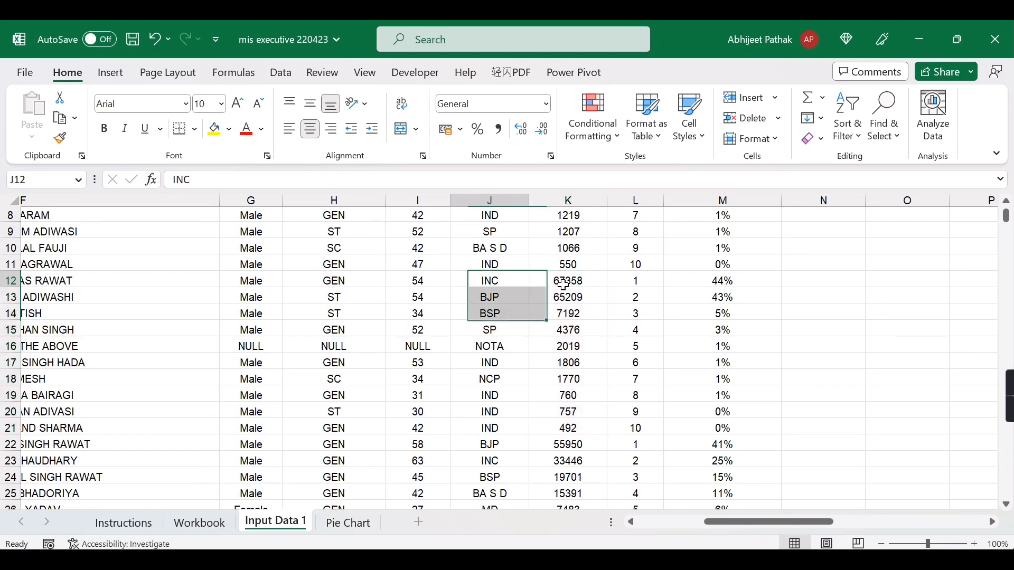
pyautogui.press('Right')
pyautogui.press('Right')
pyautogui.press('Right')
pyautogui.press('Right')
pyautogui.press('Right')
pyautogui.press('Right')
pyautogui.press('Right')
pyautogui.press('Right')
pyautogui.press('Right')
pyautogui.press('Right')
pyautogui.press('Right')
pyautogui.press('Right')
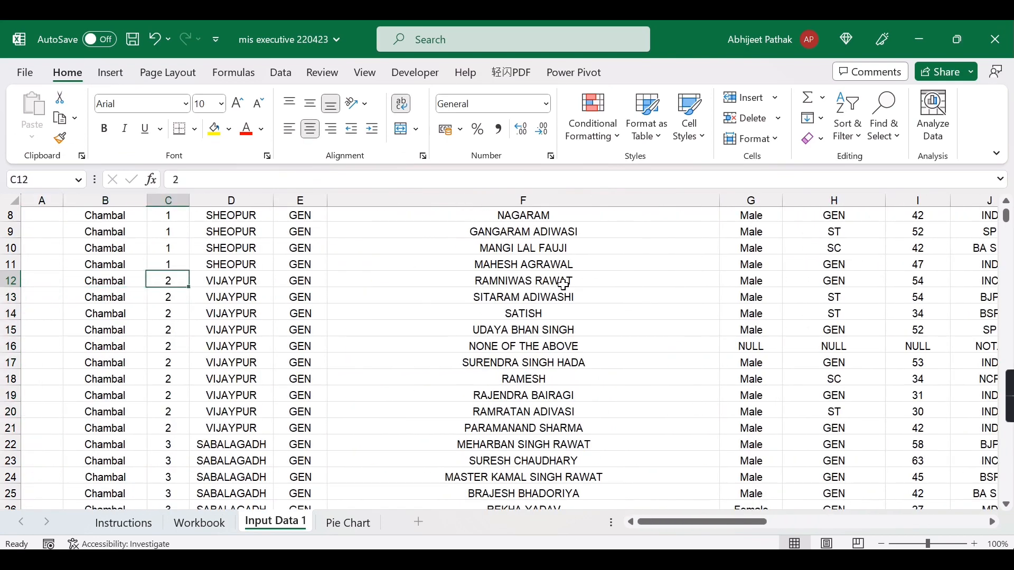
pyautogui.press('Left')
pyautogui.press('Left')
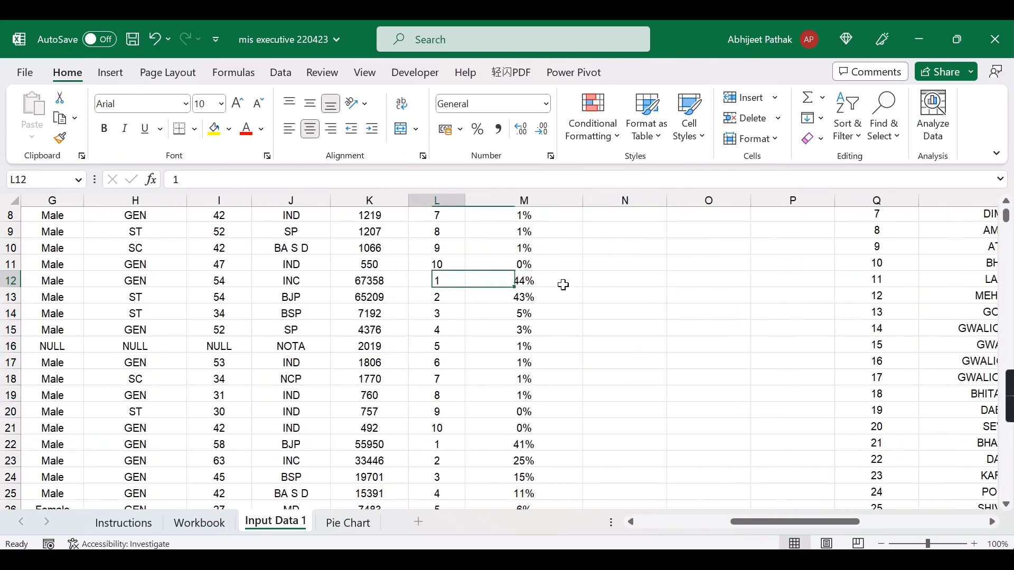
# Step: Evaluate the SUMIFS part of the M12 formula, cancel the edit, and highlight K12:K21 to compare the sum
pyautogui.click(521, 280)
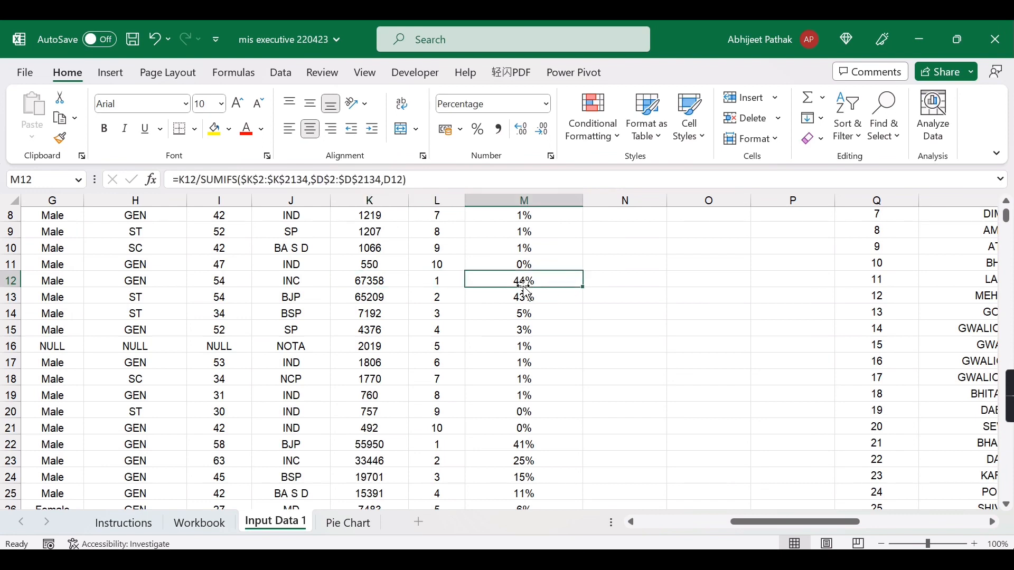
pyautogui.moveTo(201, 181); pyautogui.dragTo(400, 193)
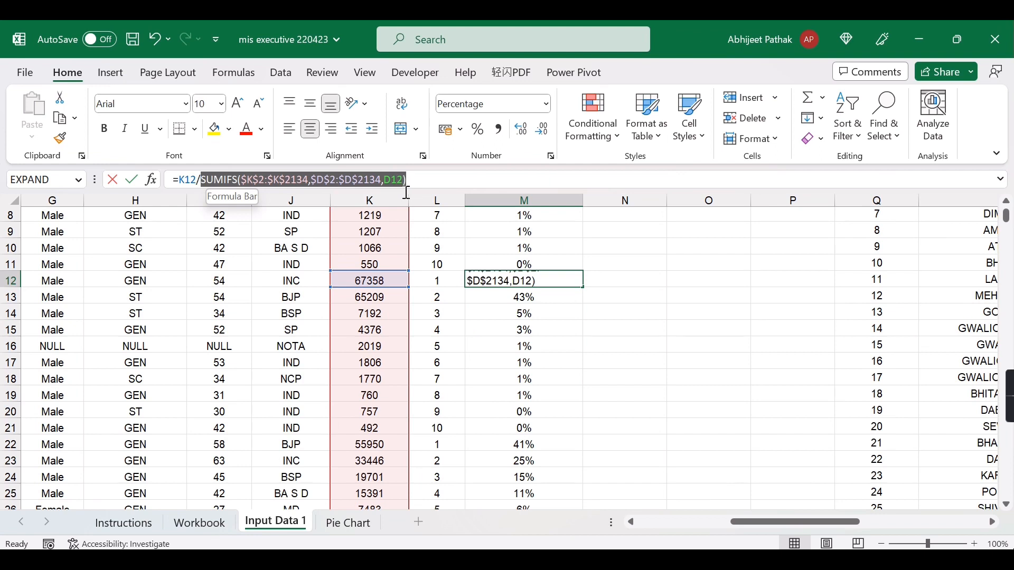
pyautogui.press('F9')
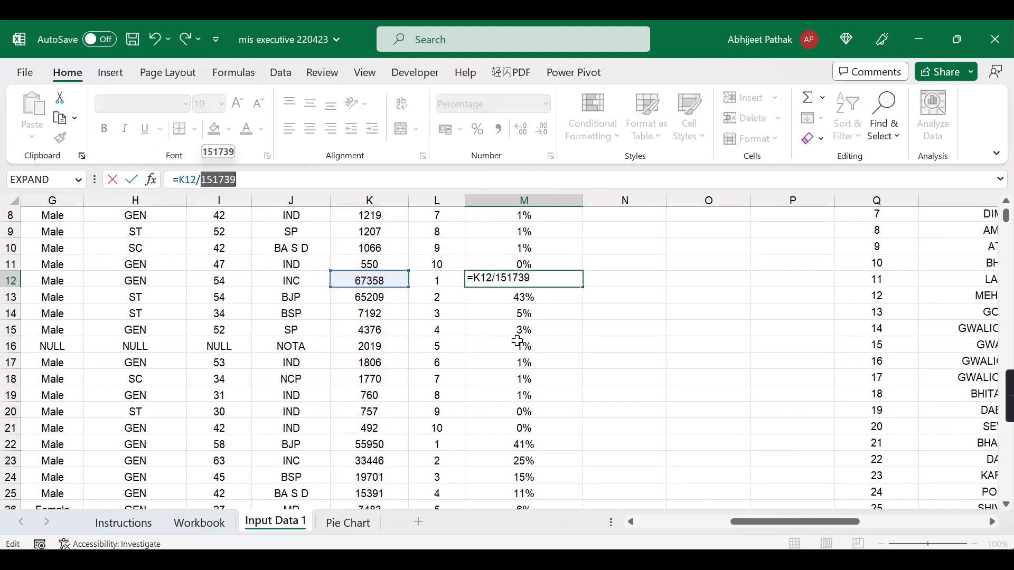
pyautogui.press('Escape')
pyautogui.moveTo(387, 289); pyautogui.dragTo(381, 430)
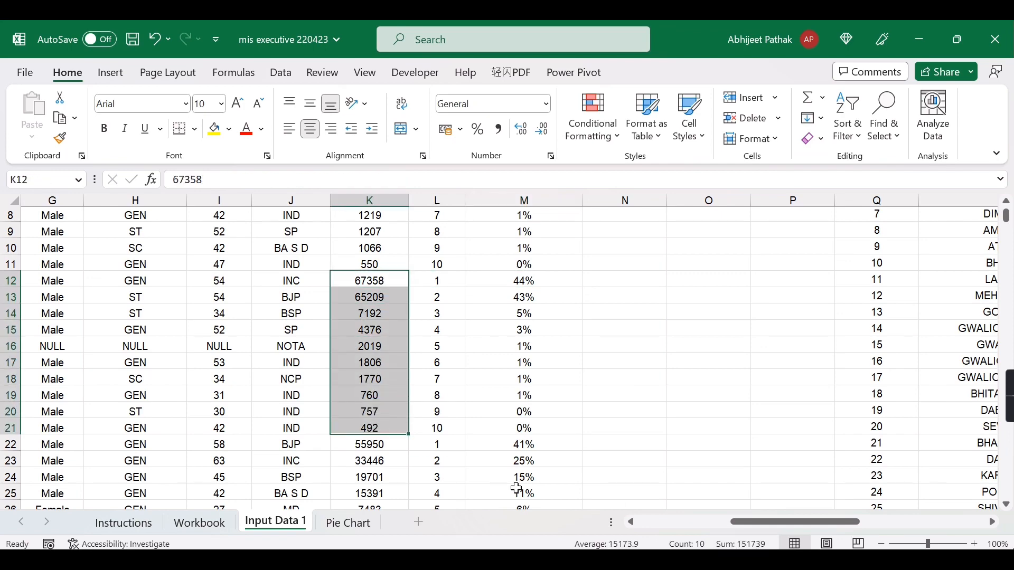
# Step: Check the Vijaypur entries in column D, and open the Workbook sheet to read the next question
pyautogui.moveTo(762, 520); pyautogui.dragTo(638, 523)
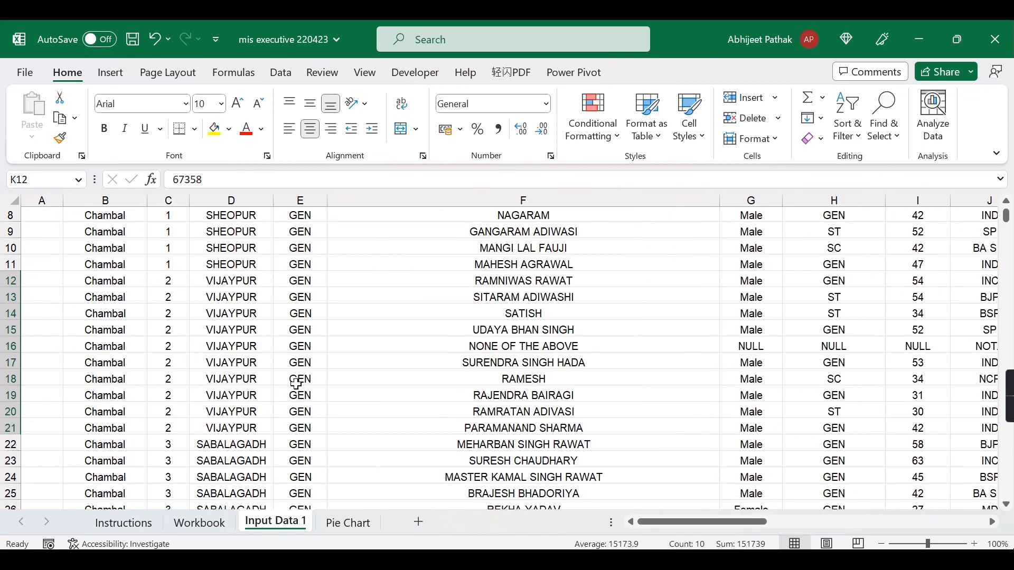
pyautogui.click(253, 351)
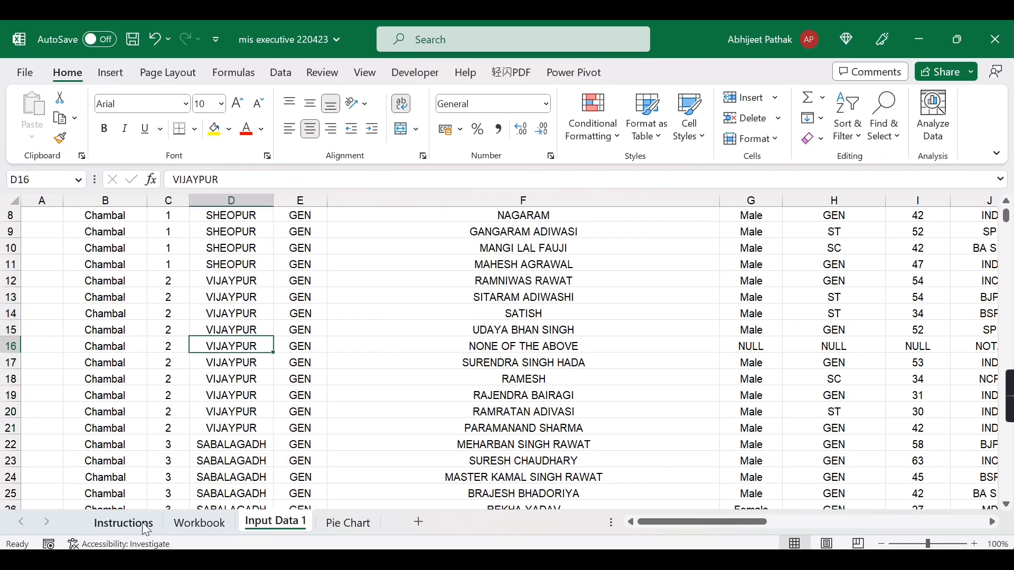
pyautogui.click(197, 523)
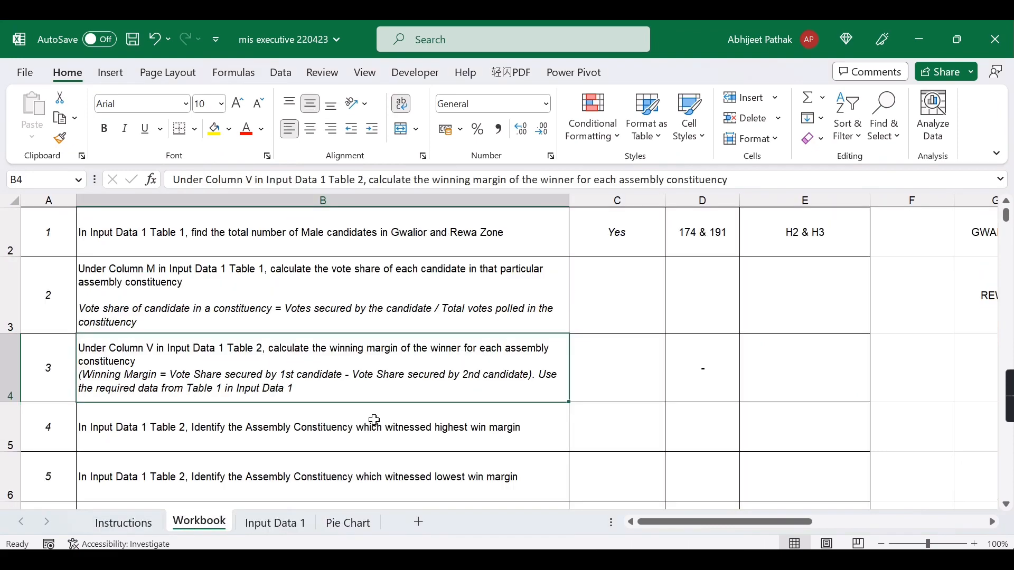